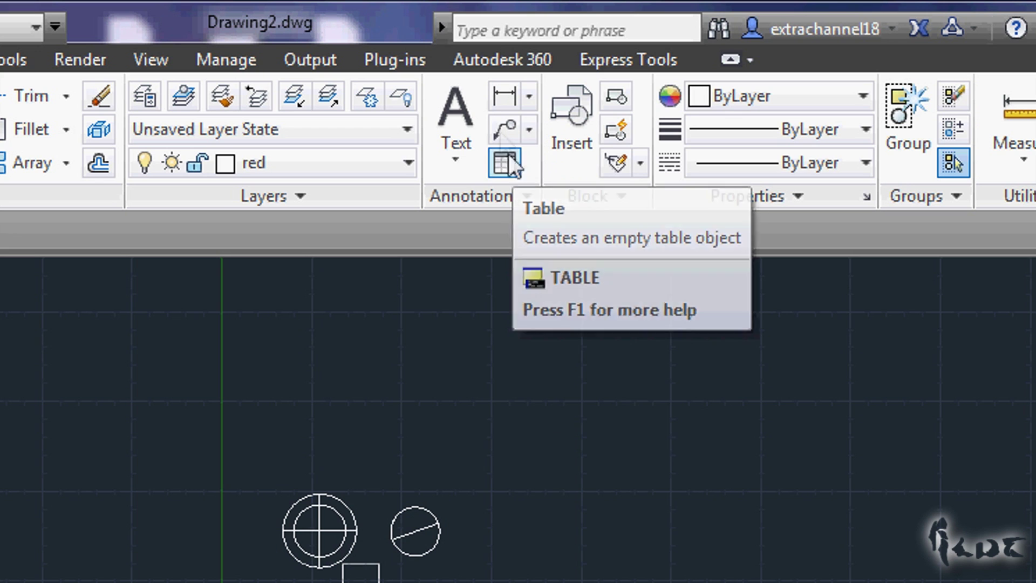
# Step: Create a multiline text box in the empty area beyond the existing shapes and enter "Hello there!!!"
pyautogui.click(449, 158)
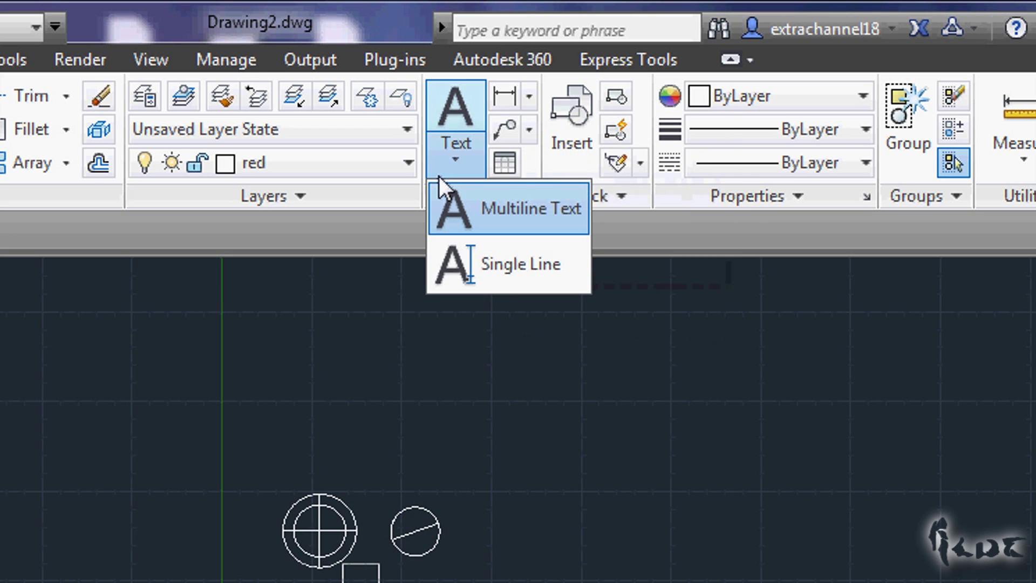
pyautogui.click(467, 106)
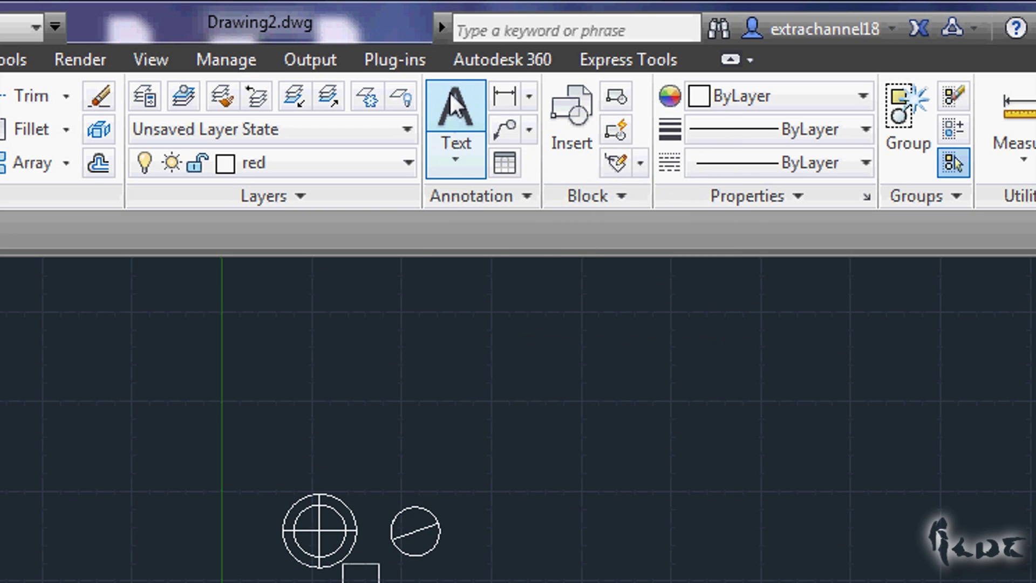
pyautogui.click(458, 125)
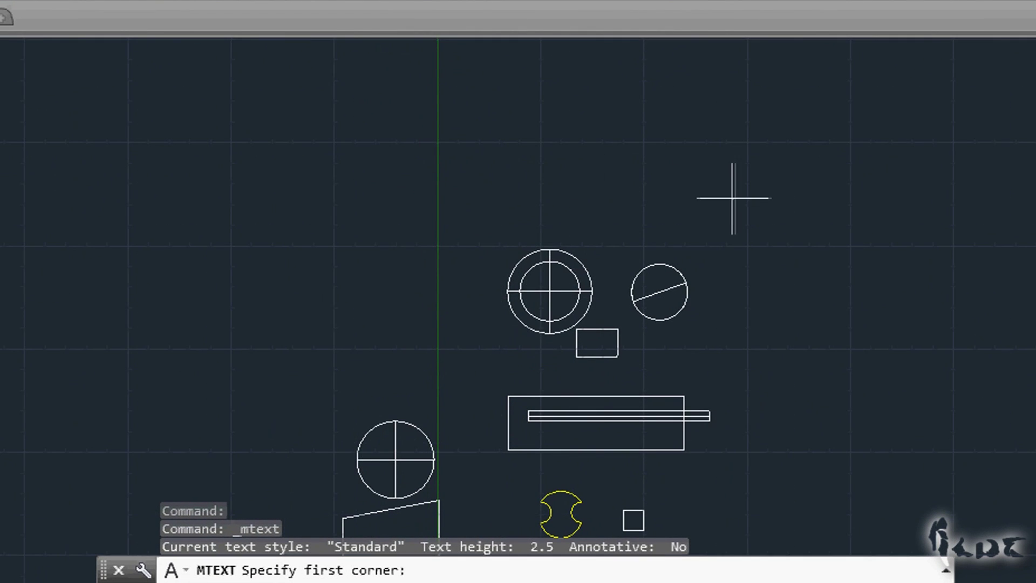
pyautogui.scroll(2, 301, 212)
pyautogui.scroll(2, 283, 200)
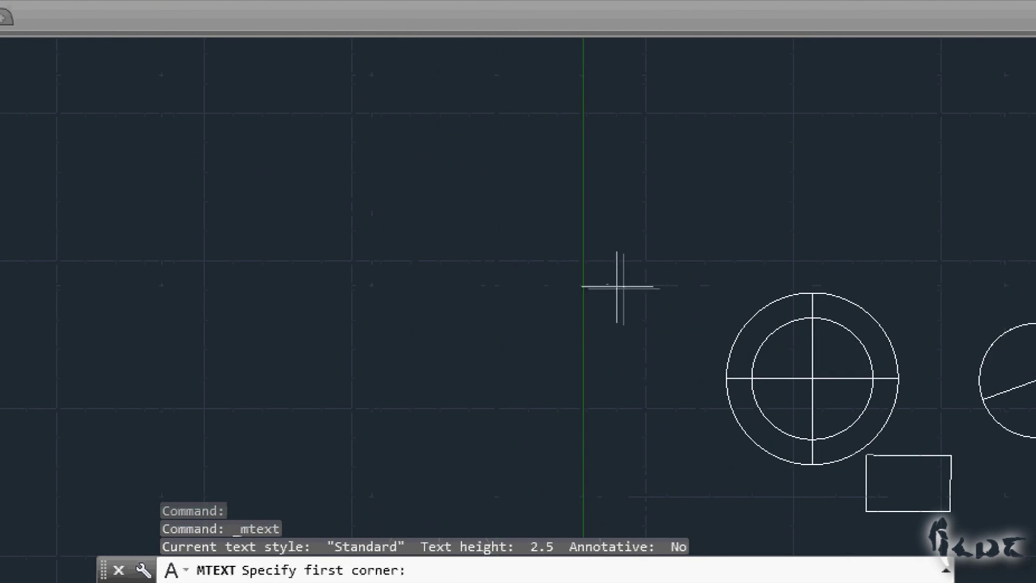
pyautogui.scroll(2, 623, 294)
pyautogui.click(414, 198)
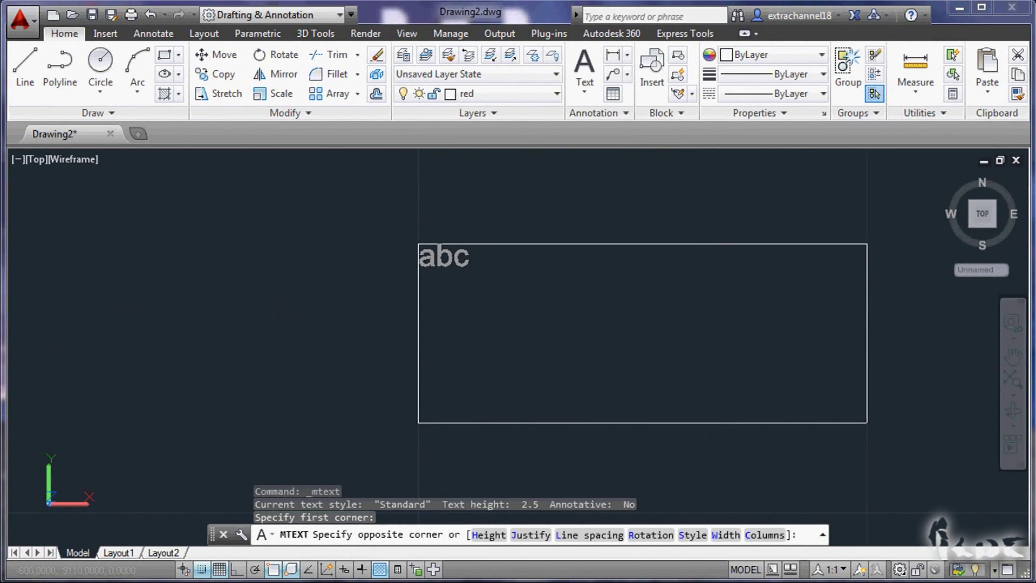
pyautogui.click(866, 392)
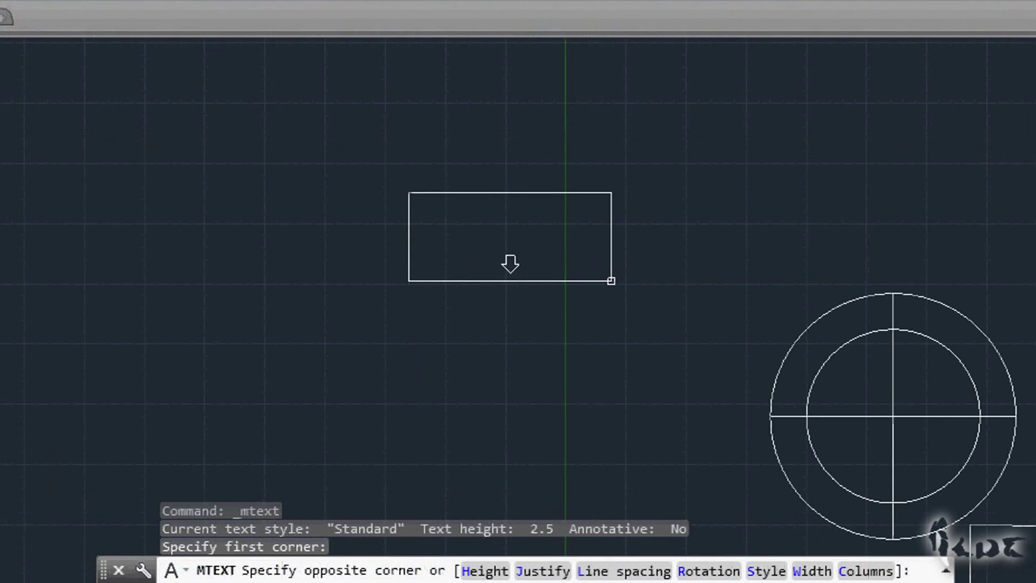
pyautogui.scroll(2, 278, 120)
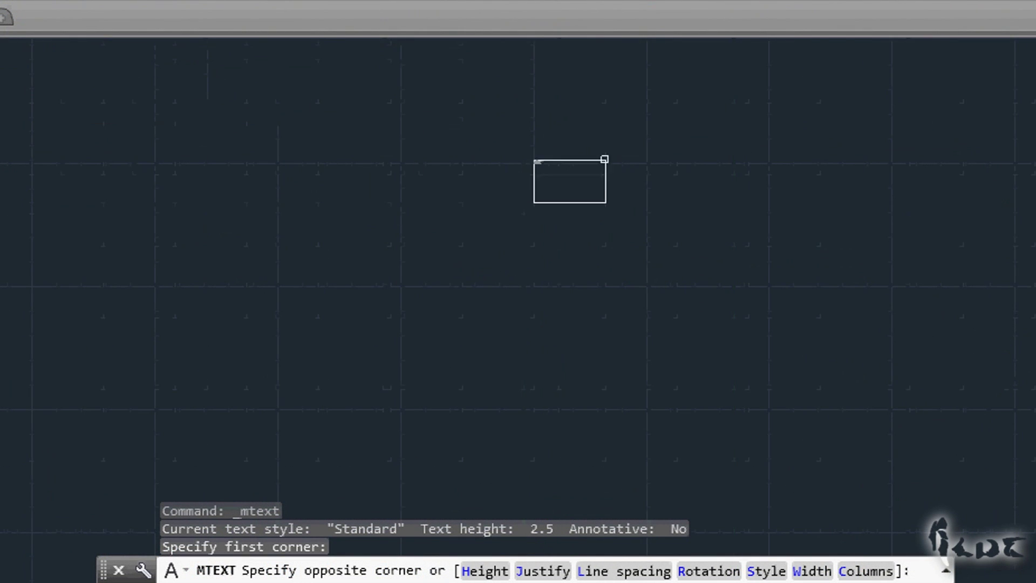
pyautogui.scroll(5, 546, 202)
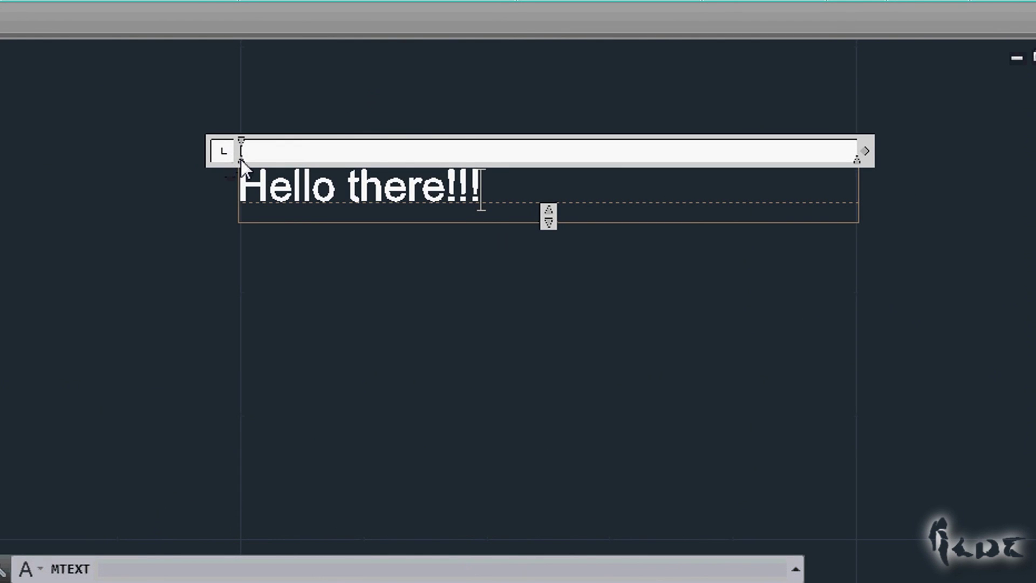
# Step: Narrow the multiline text box from its ruler end and adjust the height of its frame
pyautogui.rightClick(240, 152)
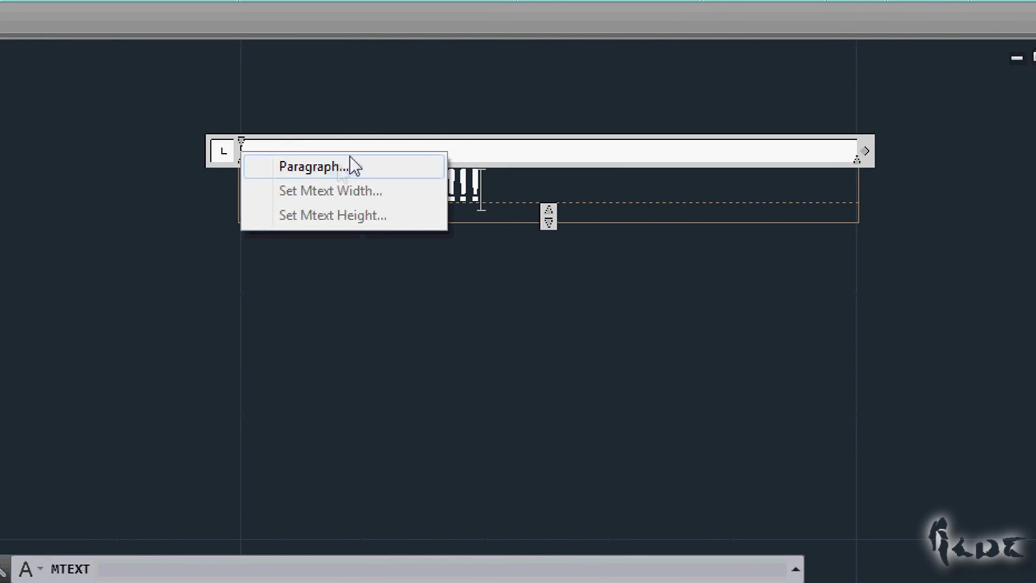
pyautogui.moveTo(858, 157); pyautogui.dragTo(814, 156)
pyautogui.moveTo(527, 216)
pyautogui.mouseDown()
pyautogui.moveTo(527, 448)
pyautogui.moveTo(527, 236)
pyautogui.mouseUp()
# Step: Delete the last exclamation mark from the text and exit the editor, saving the text changes
pyautogui.press('BackSpace')
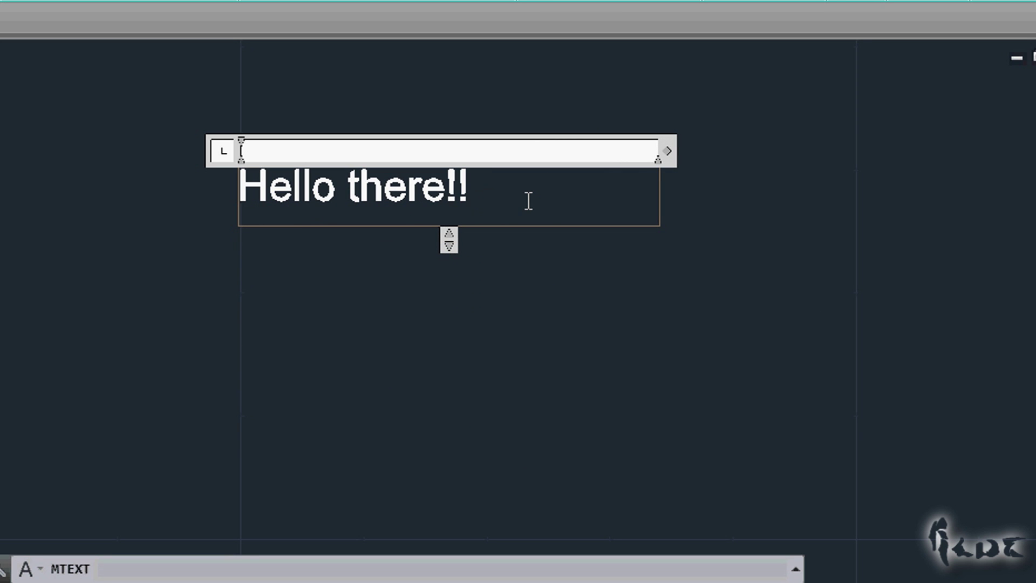
pyautogui.press('Escape')
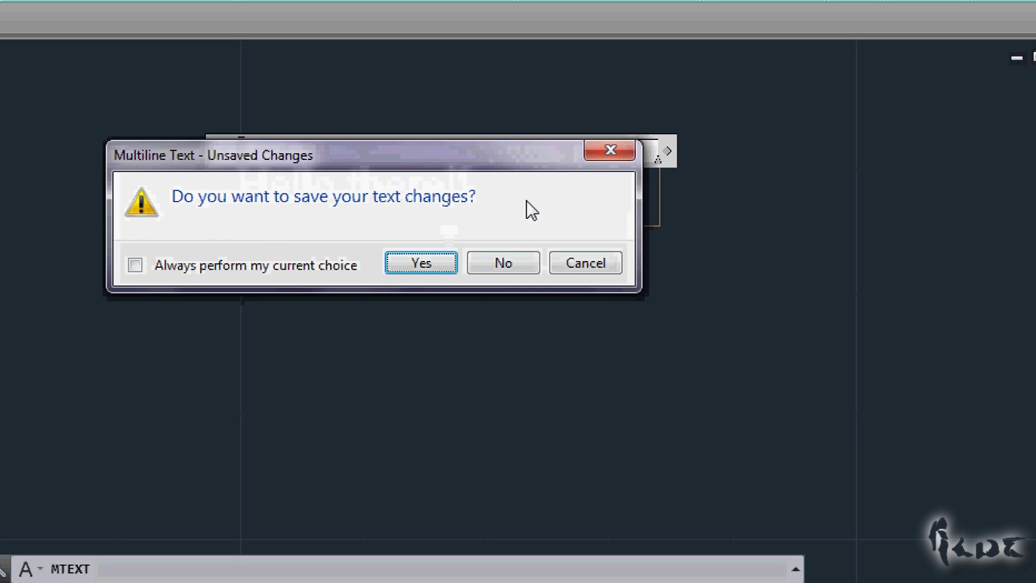
pyautogui.click(403, 266)
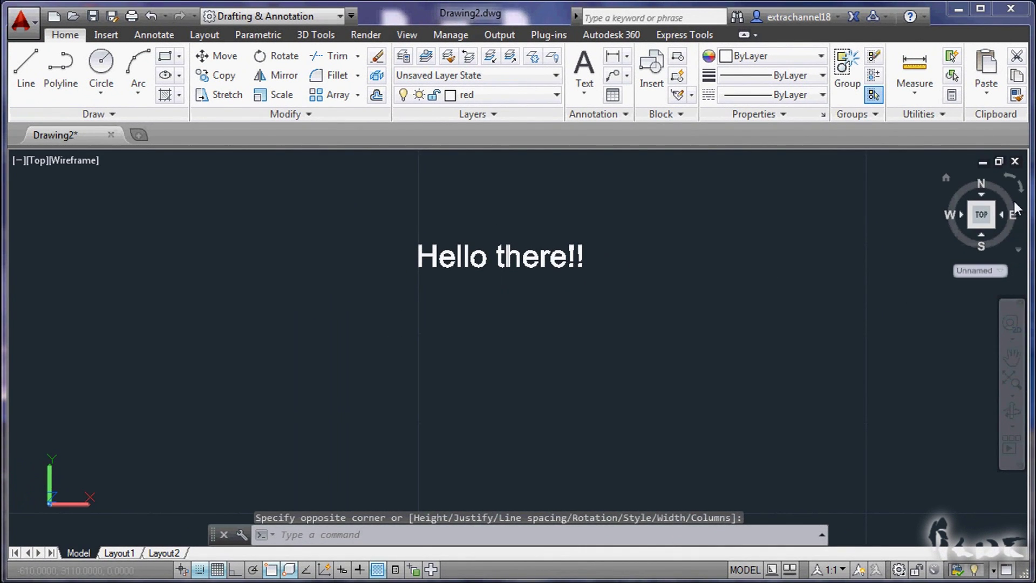
# Step: Select the "Hello there!!" text, move it by its insertion grip and pick its width grip for stretching
pyautogui.click(995, 227)
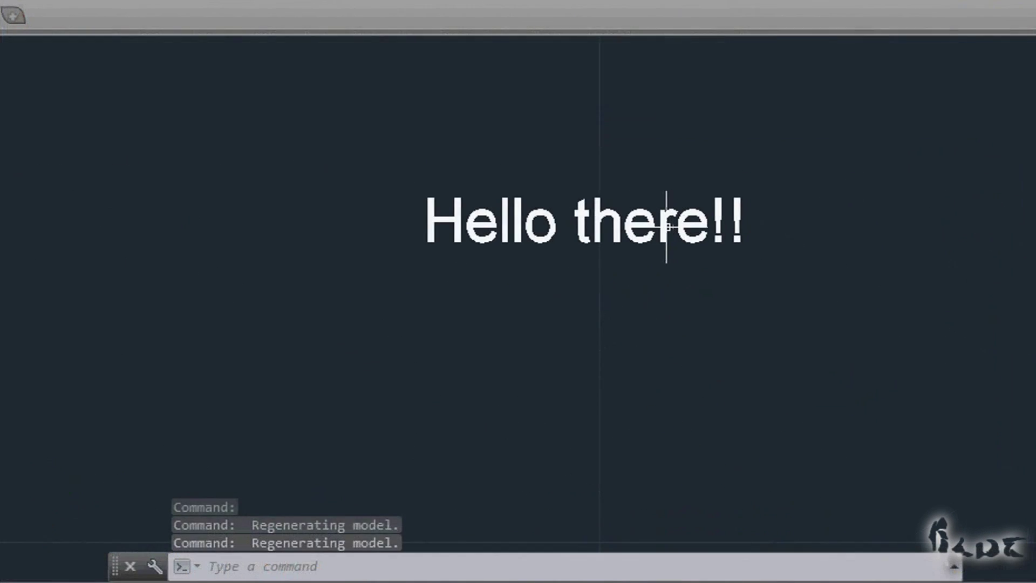
pyautogui.click(615, 289)
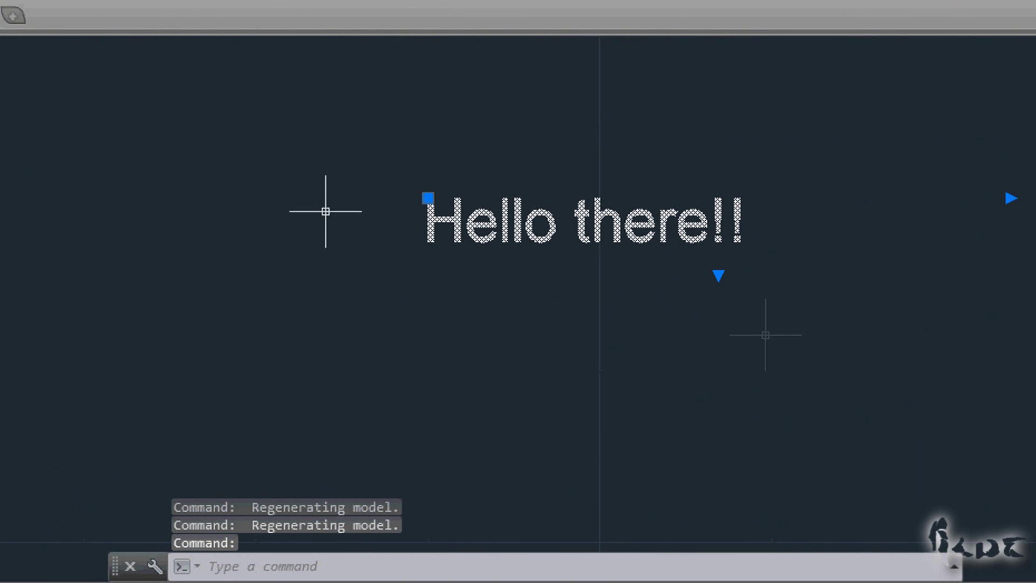
pyautogui.click(429, 203)
pyautogui.scroll(-2, 429, 199)
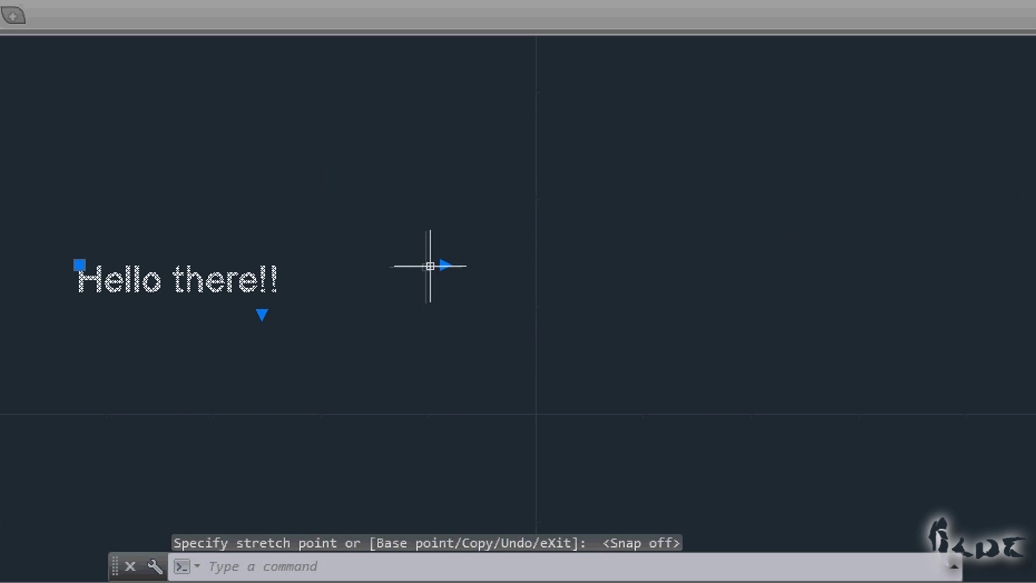
pyautogui.click(440, 264)
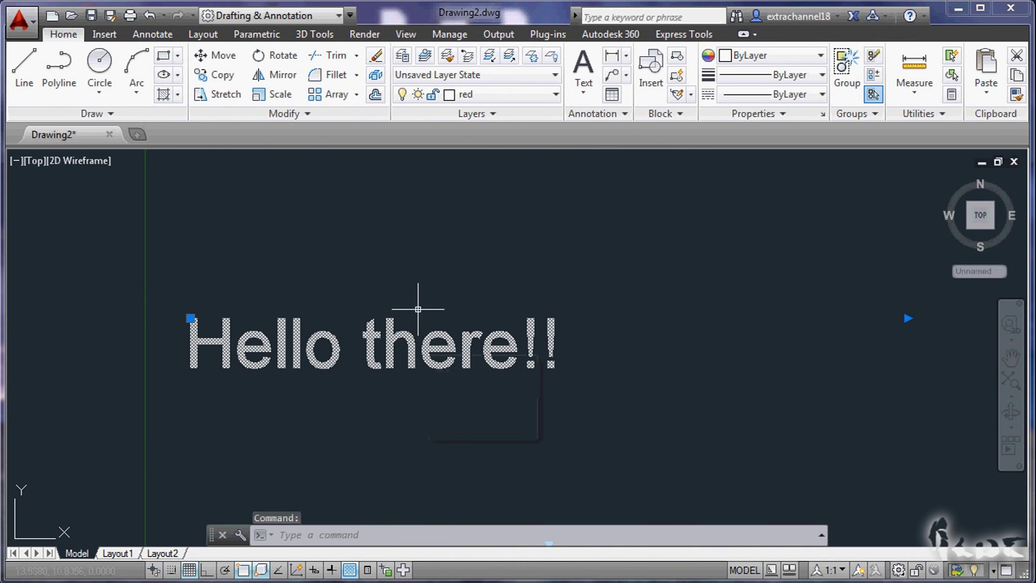
# Step: Open the "Hello there!!" text for editing in the multiline text editor
pyautogui.rightClick(415, 341)
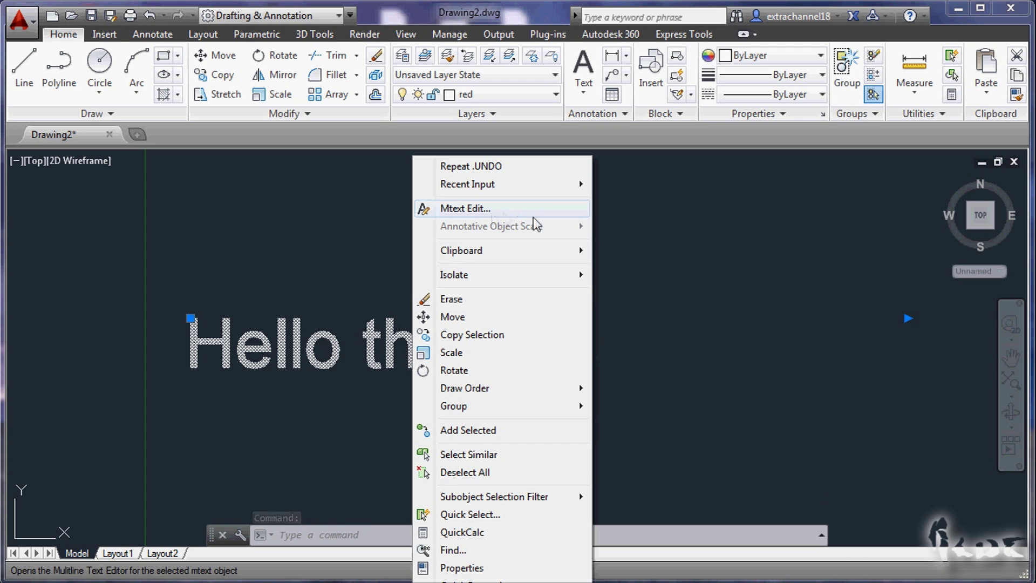
pyautogui.click(503, 209)
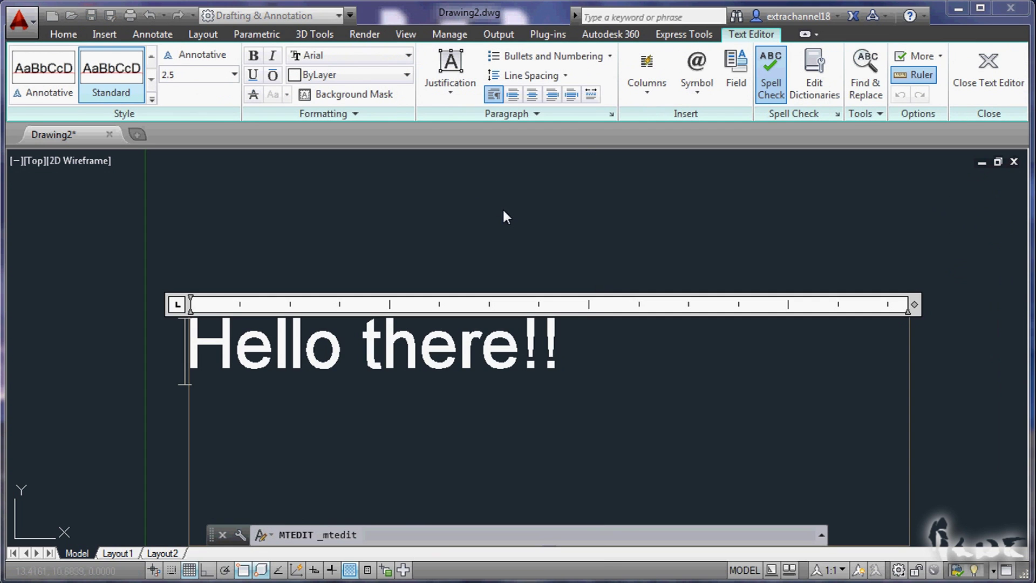
pyautogui.scroll(-2, 521, 375)
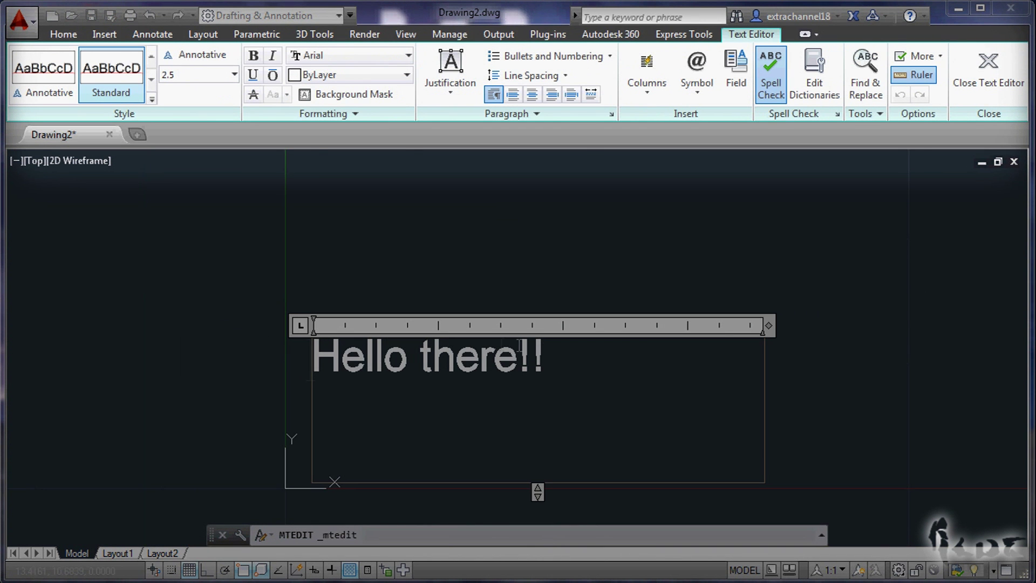
pyautogui.scroll(2, 503, 350)
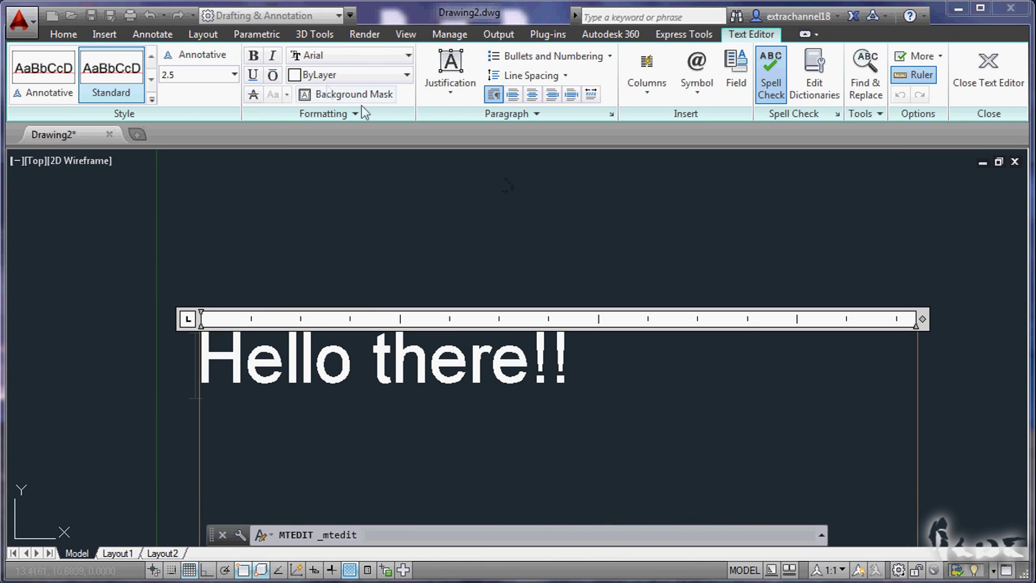
# Step: Select the whole "Hello there!!" text, preview other fonts such as Barbecue while keeping Arial, and make it italic
pyautogui.moveTo(569, 372); pyautogui.dragTo(63, 340)
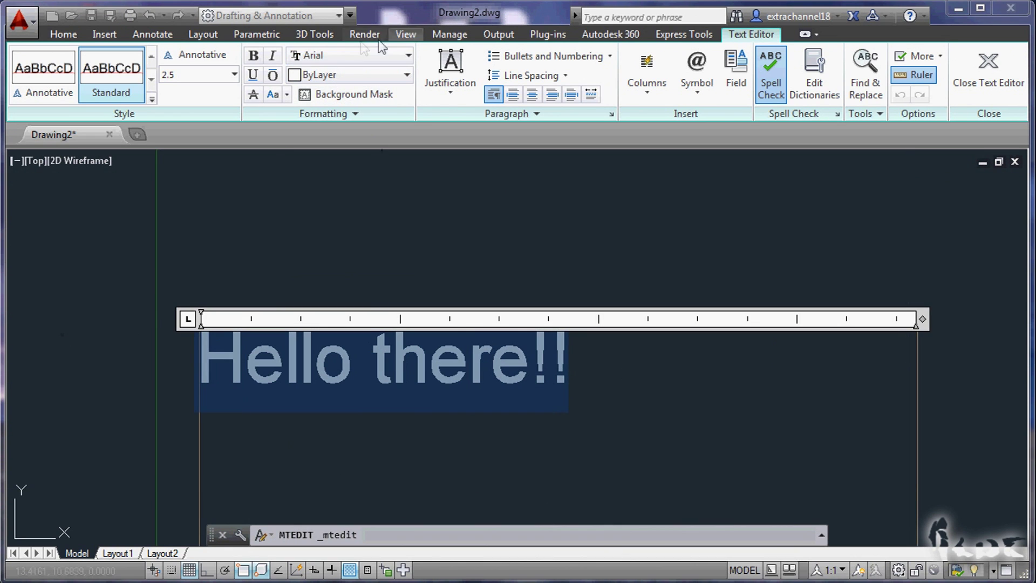
pyautogui.click(367, 59)
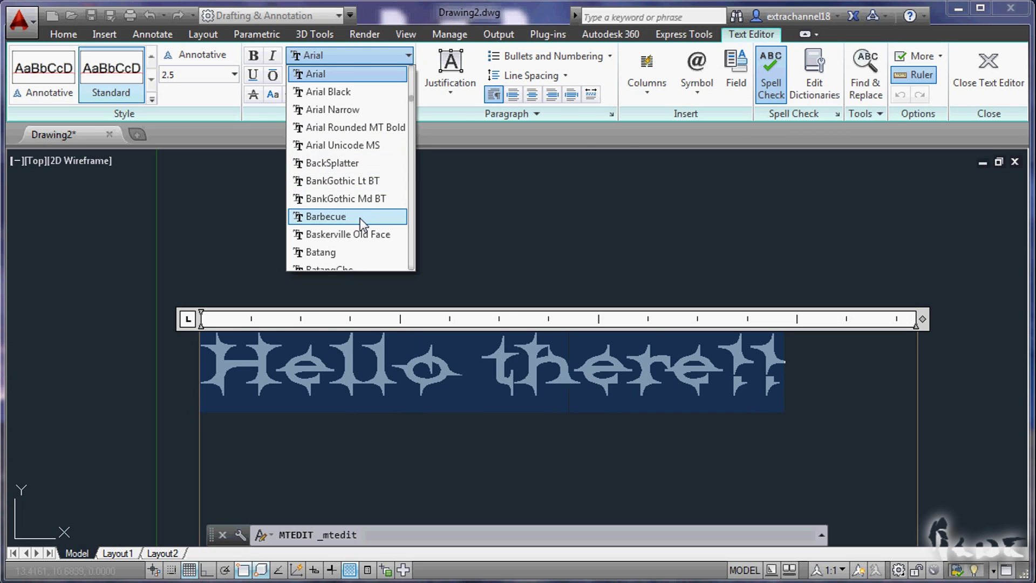
pyautogui.click(362, 55)
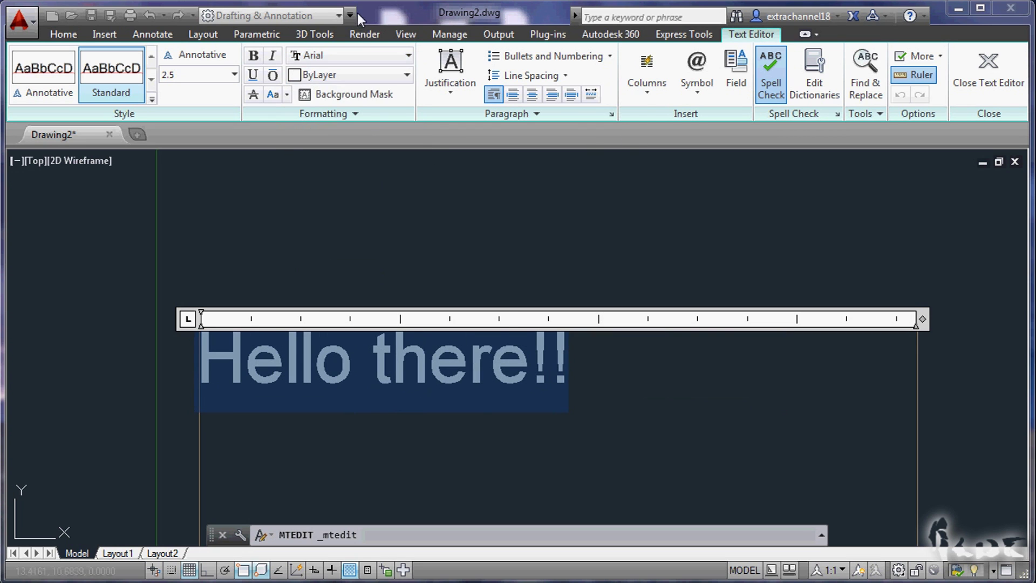
pyautogui.click(273, 55)
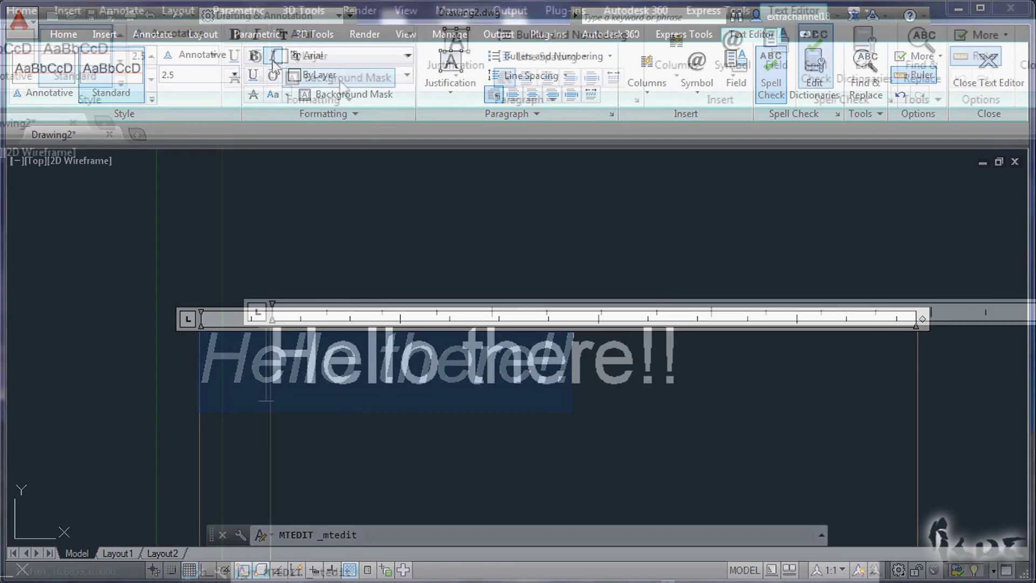
# Step: Turn on the background mask for the text with Red as its fill color
pyautogui.click(346, 93)
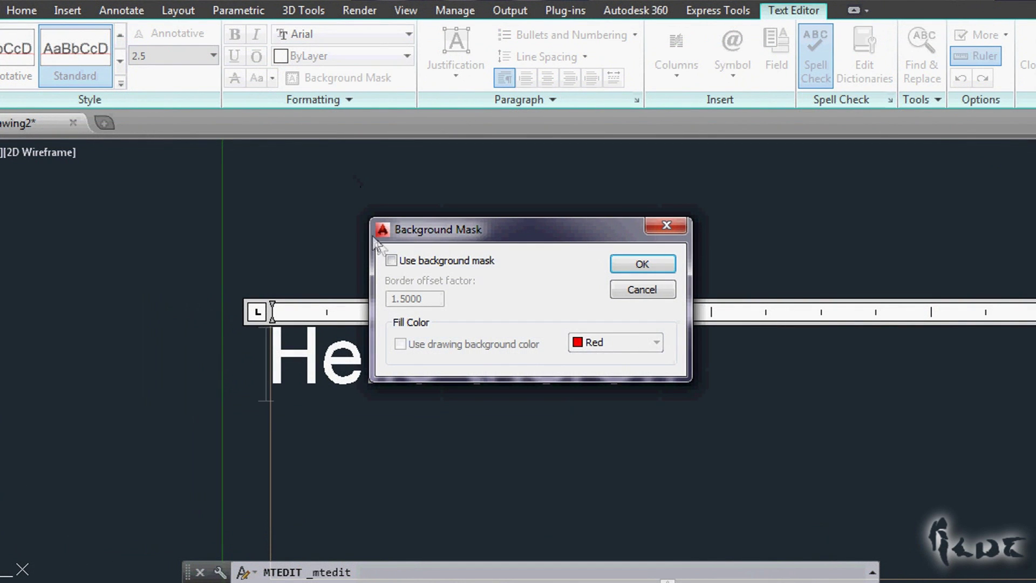
pyautogui.click(391, 260)
pyautogui.click(615, 342)
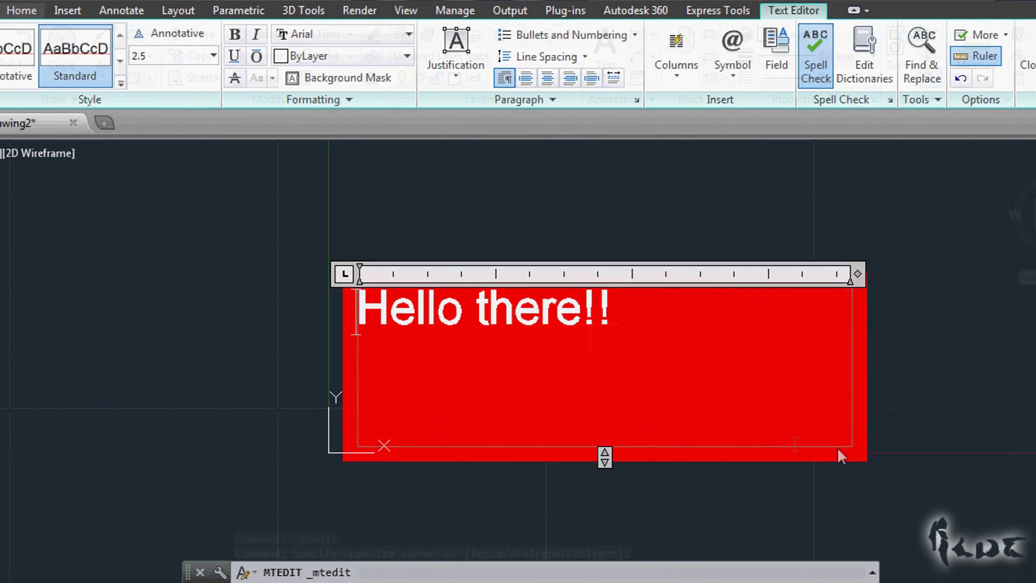
# Step: Leave the text editor and narrow the red-masked text object to just beyond its last exclamation mark
pyautogui.click(884, 313)
pyautogui.click(850, 289)
pyautogui.click(669, 292)
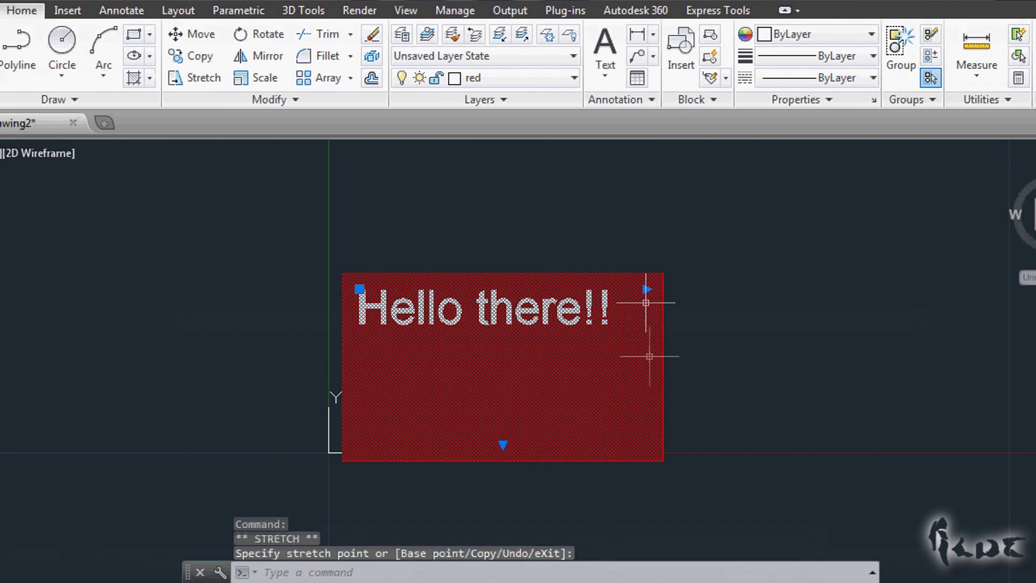
# Step: Reopen the text for editing and examine the extra formatting options, the insertable symbols and the paragraph options
pyautogui.doubleClick(486, 308)
pyautogui.click(356, 115)
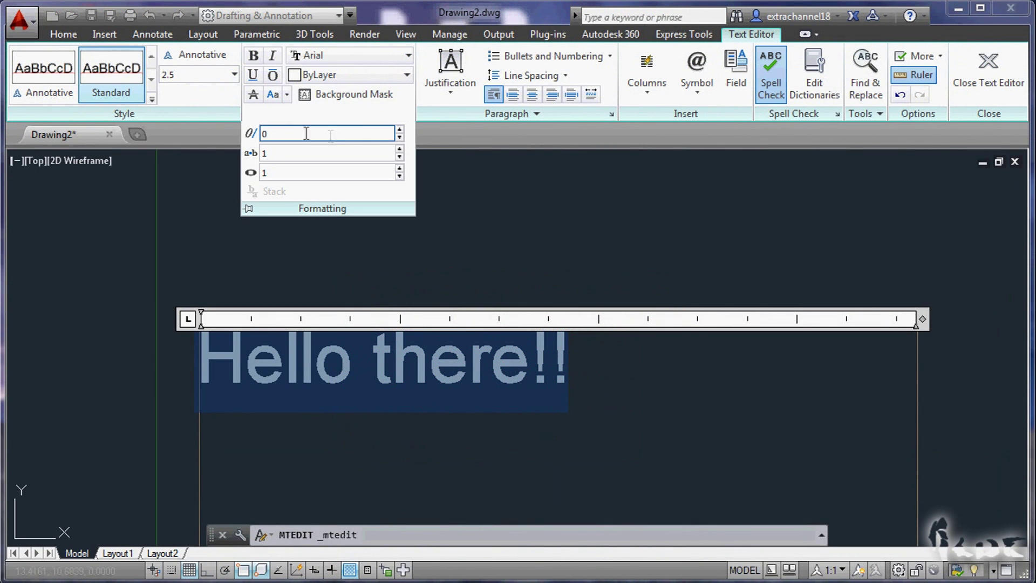
pyautogui.click(707, 95)
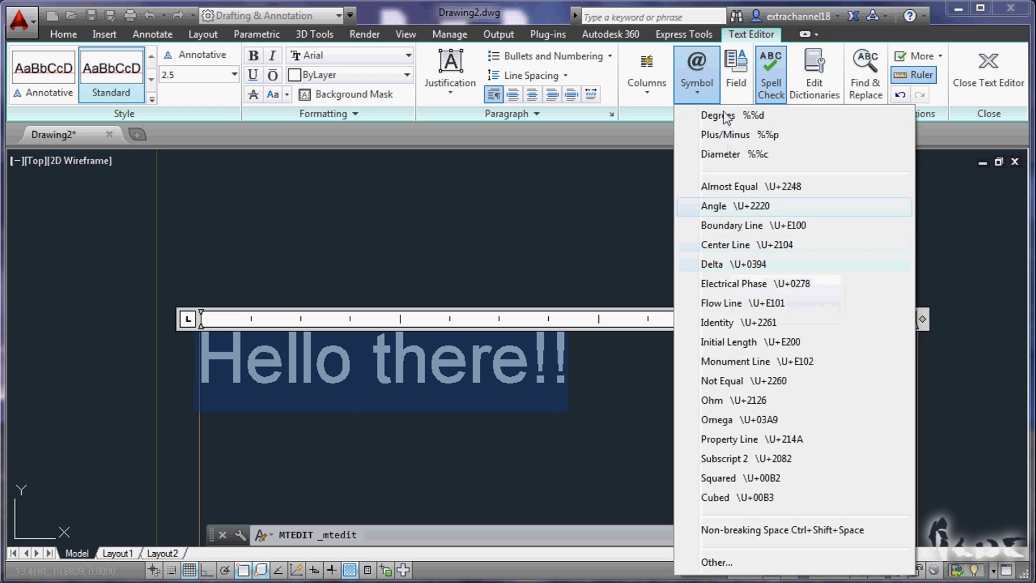
pyautogui.click(693, 87)
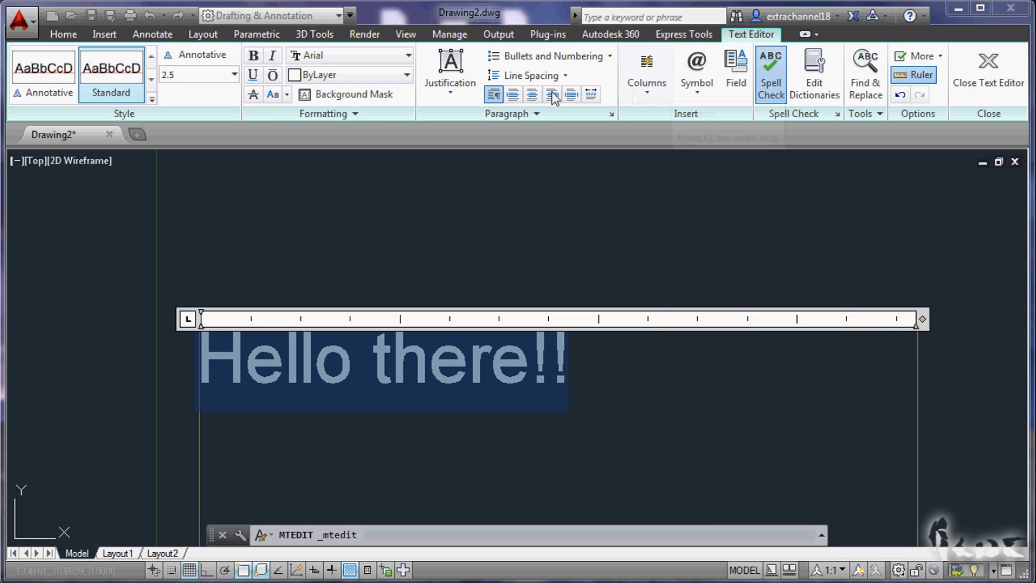
pyautogui.click(537, 113)
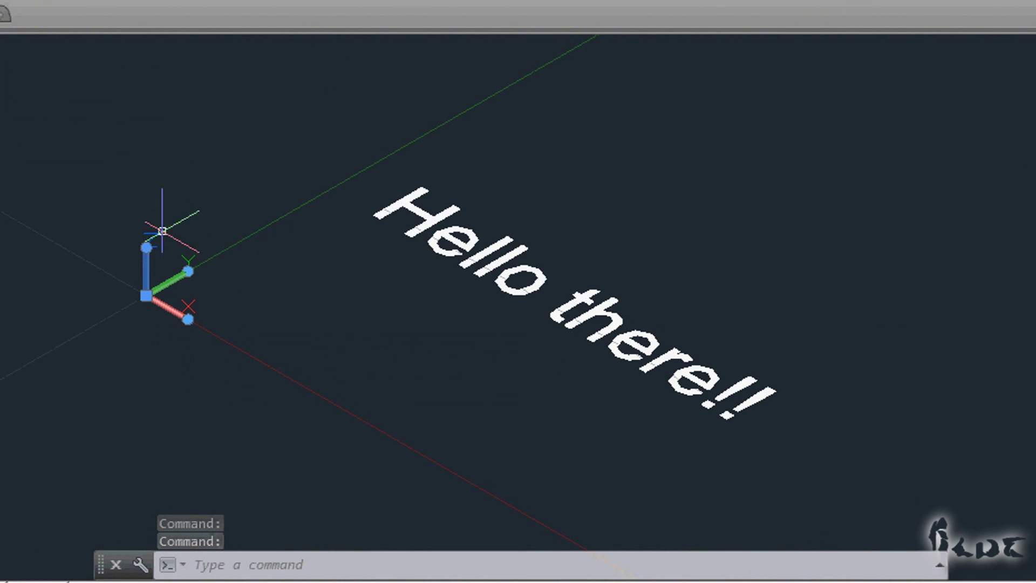
# Step: Rotate the UCS around its X axis with Ortho on so that the Y axis points upward
pyautogui.moveTo(147, 246)
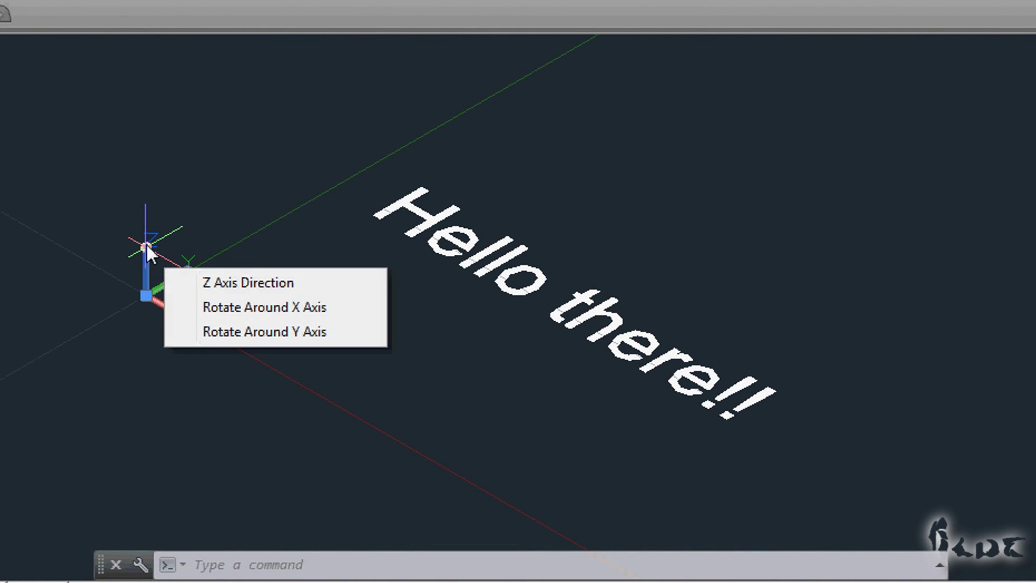
pyautogui.click(214, 310)
pyautogui.press('F8')
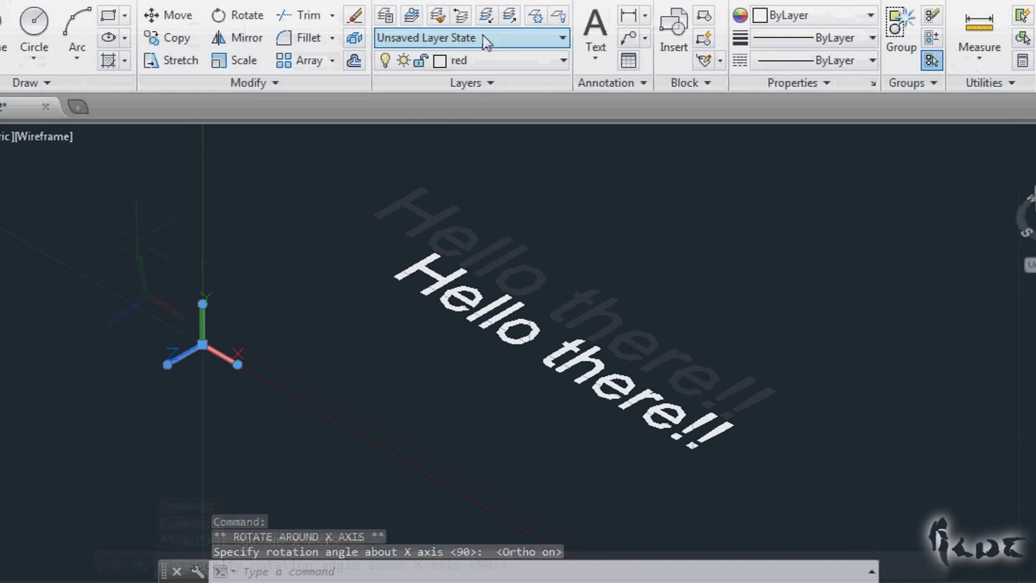
# Step: Create a multiline text reading "hihi" on the upright XY plane, beside the "Hello there!!" text
pyautogui.click(596, 27)
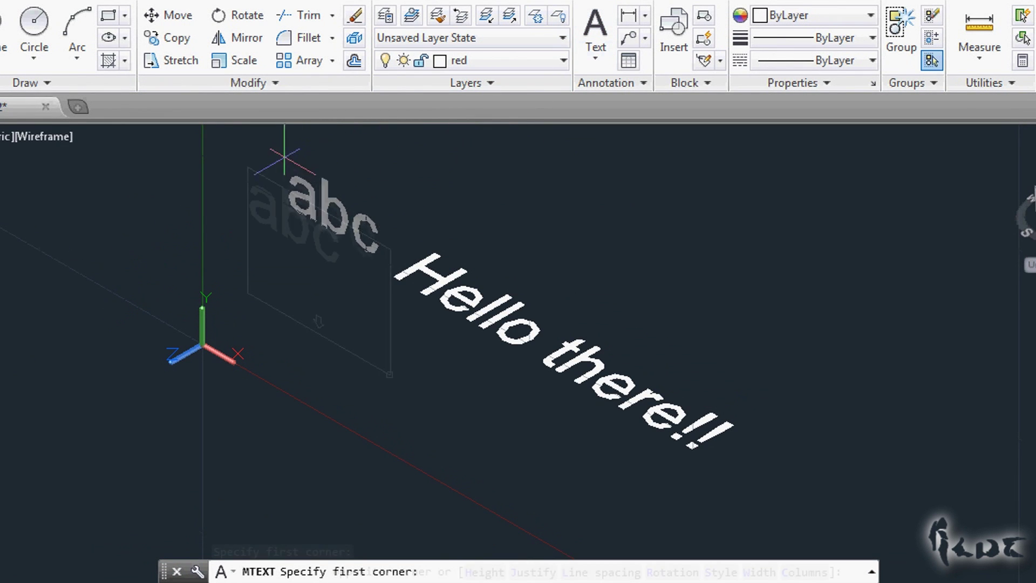
pyautogui.click(248, 169)
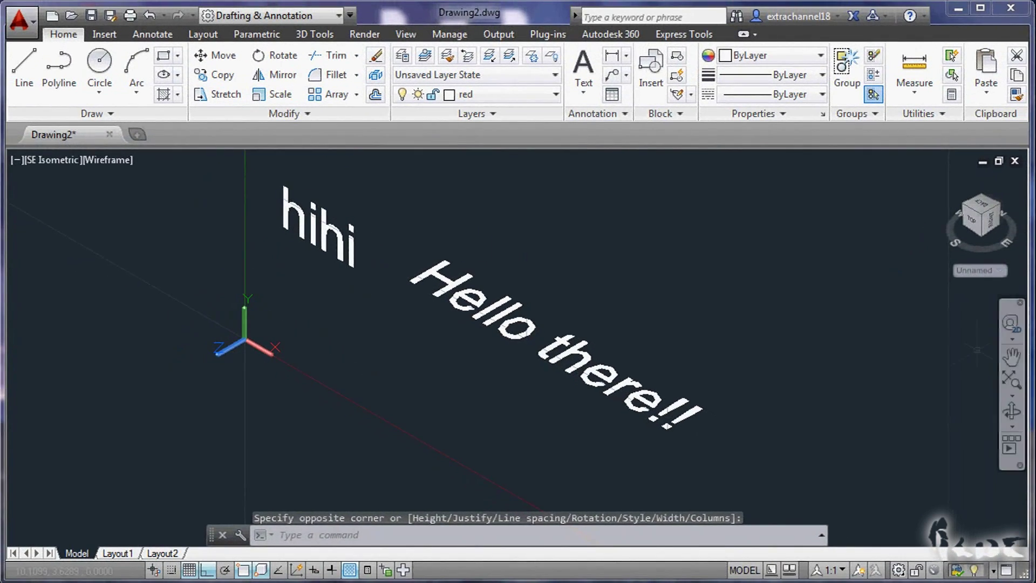
# Step: Start moving the "Hello there!!" text from a base point picked on its lettering
pyautogui.click(1012, 412)
pyautogui.moveTo(689, 304); pyautogui.dragTo(814, 259)
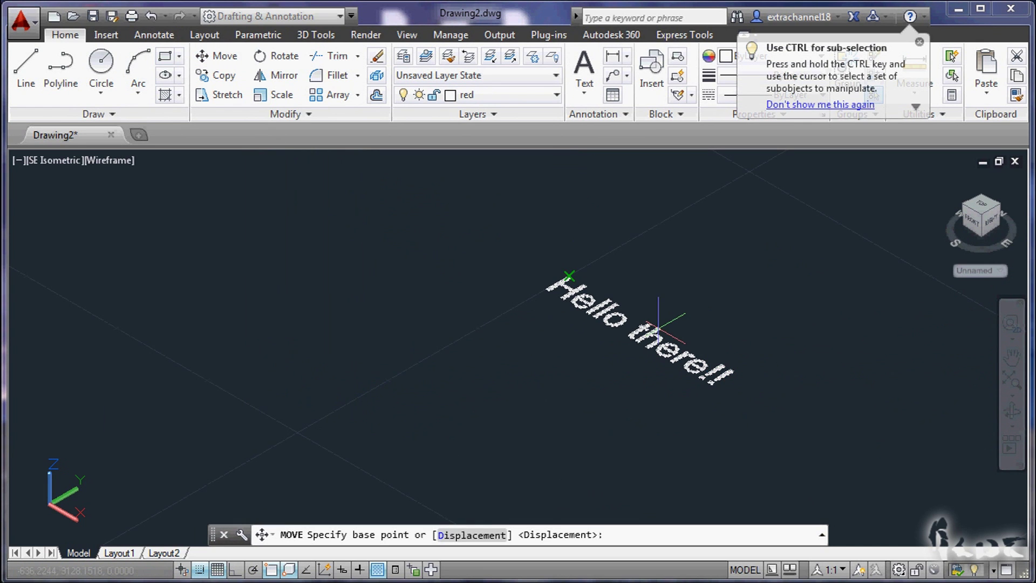
pyautogui.click(658, 326)
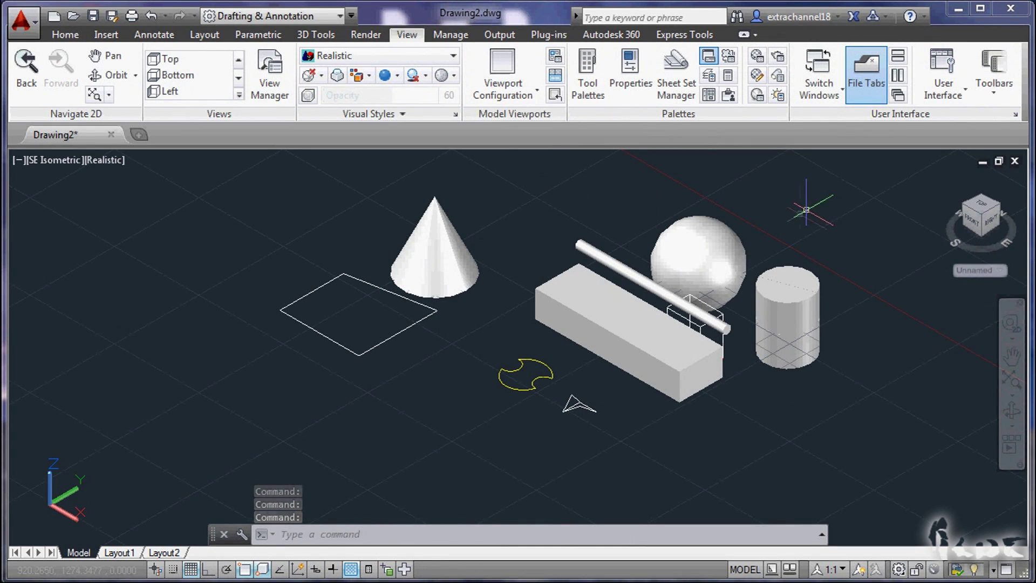
# Step: Hatch the inside of the four-sided outline beside the cone with the red ANGLE pattern at scale 1
pyautogui.click(65, 34)
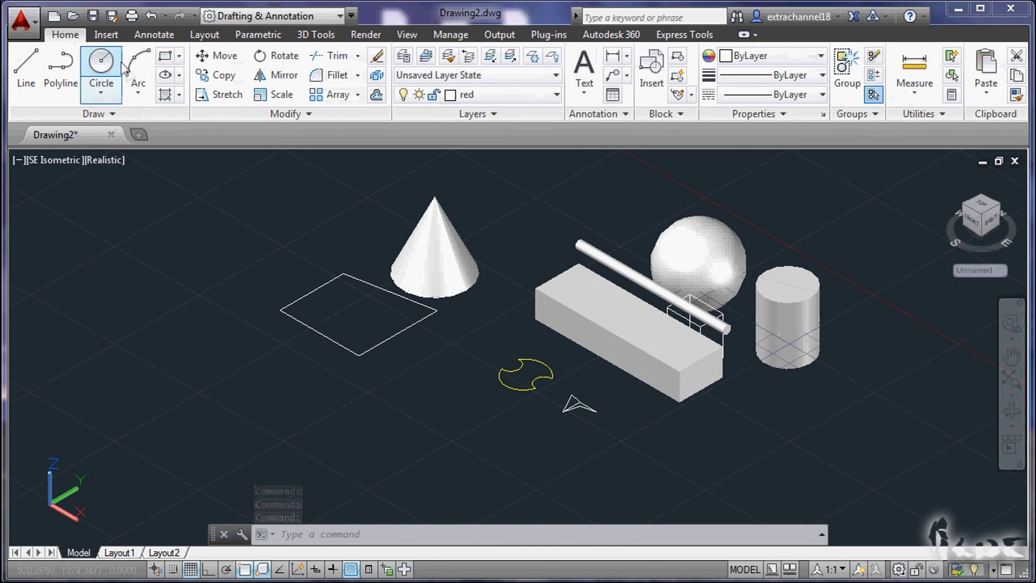
pyautogui.click(166, 94)
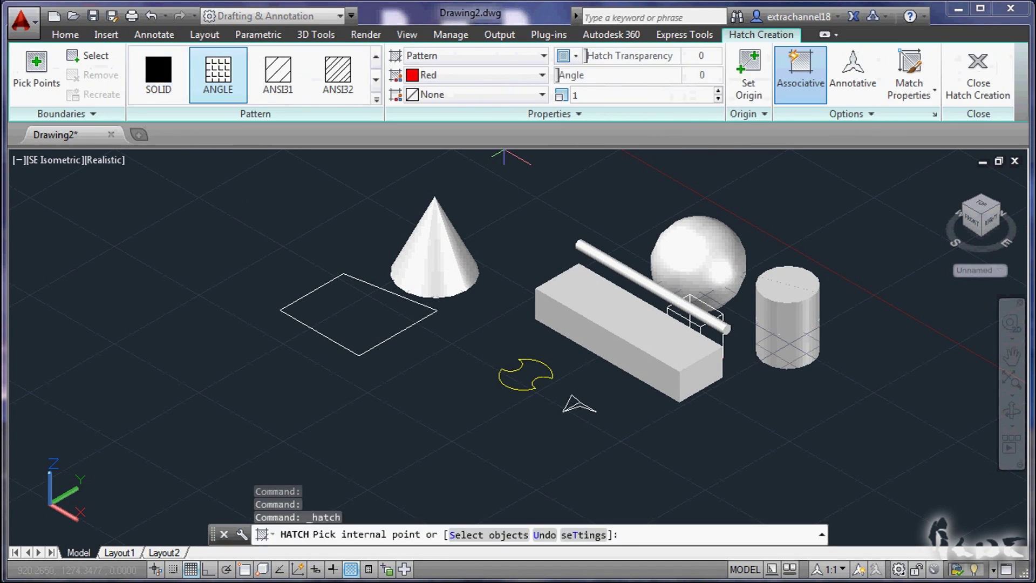
pyautogui.click(364, 330)
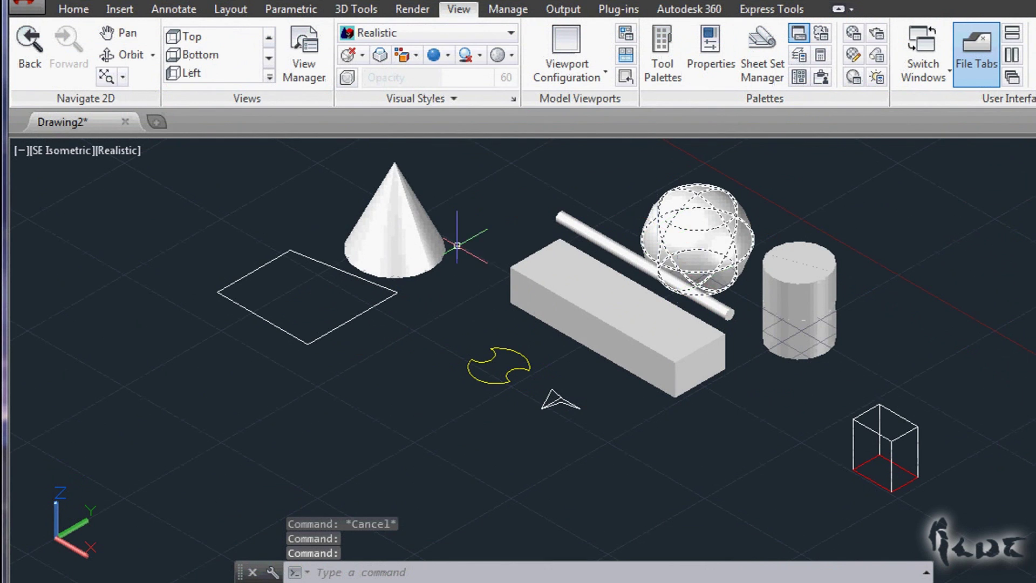
# Step: Switch the visual style of the solids from Realistic to Wireframe
pyautogui.click(410, 32)
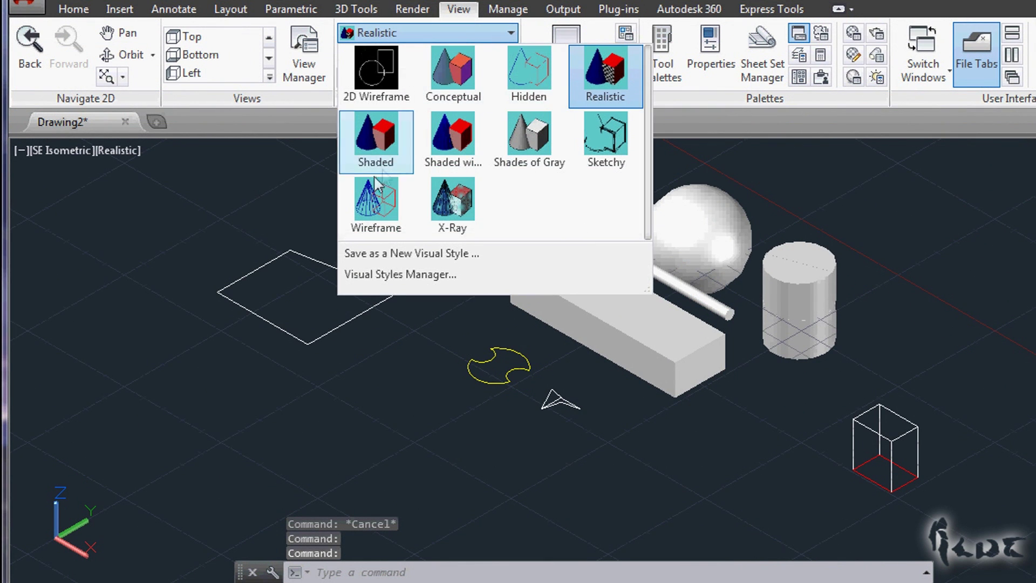
pyautogui.click(375, 204)
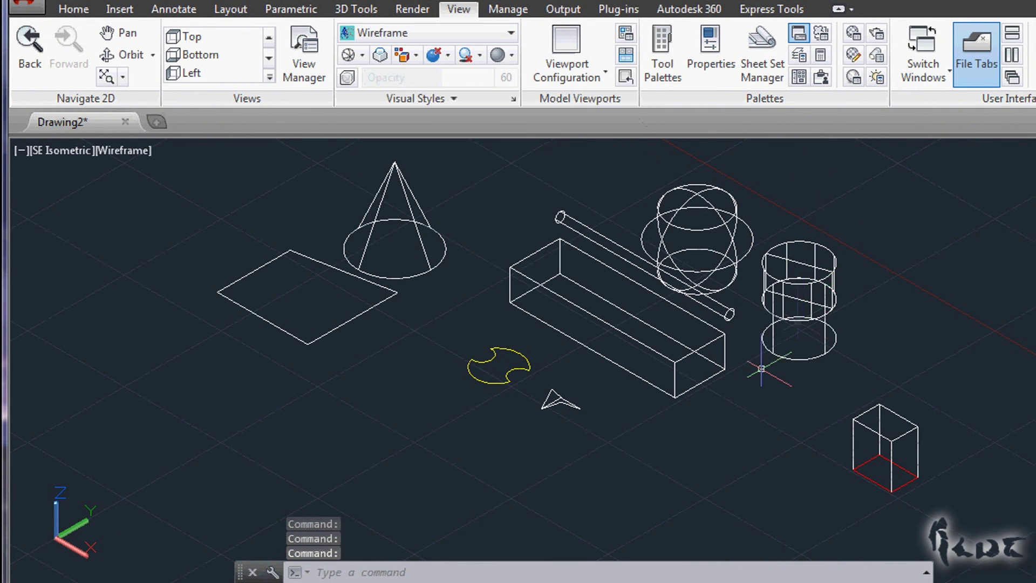
pyautogui.scroll(2, 750, 385)
pyautogui.scroll(2, 556, 194)
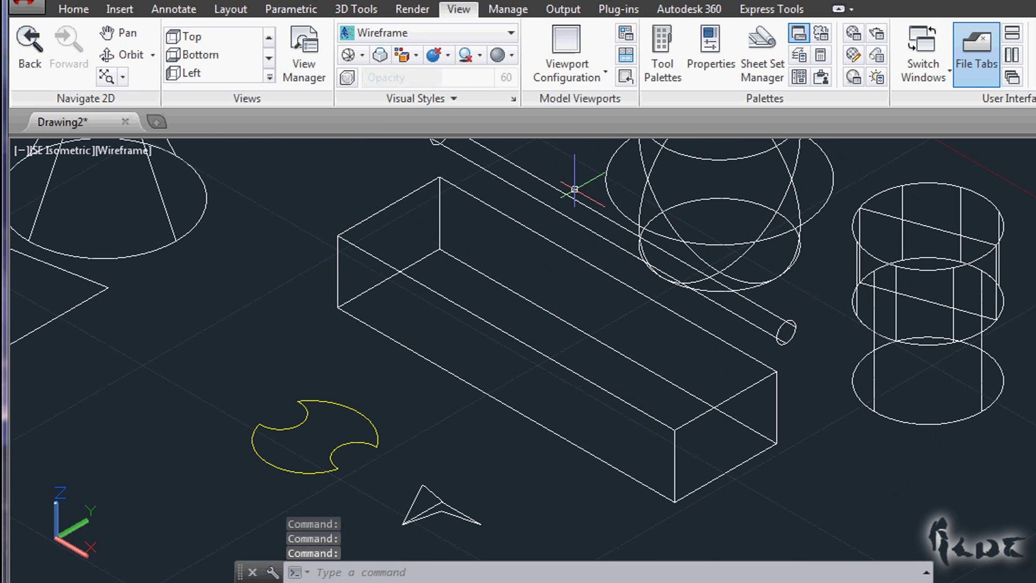
# Step: Colour three edges of the long box's front side face, upper, lower and one vertical, with yellow index color 50
pyautogui.click(378, 13)
pyautogui.click(411, 99)
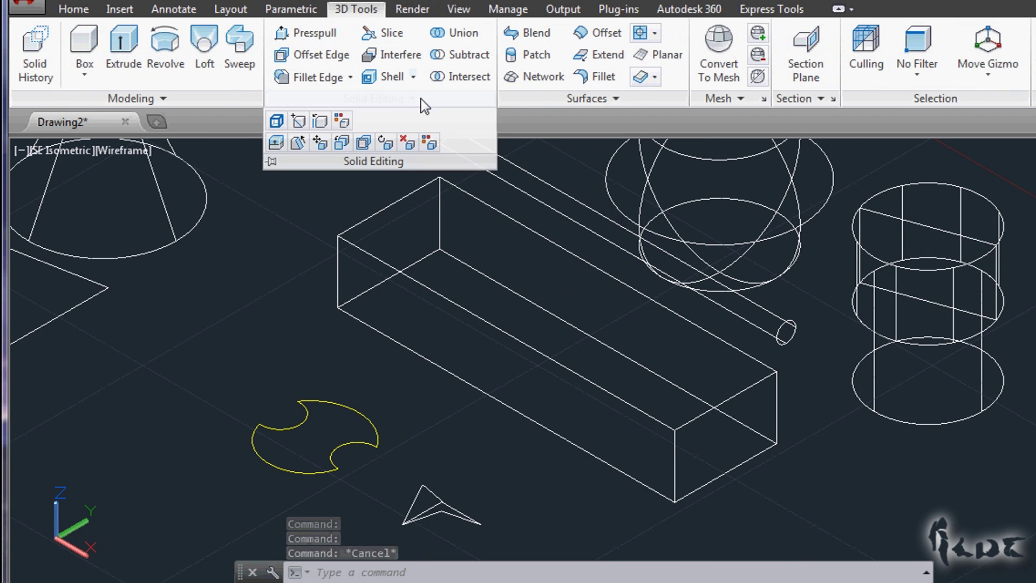
pyautogui.click(341, 121)
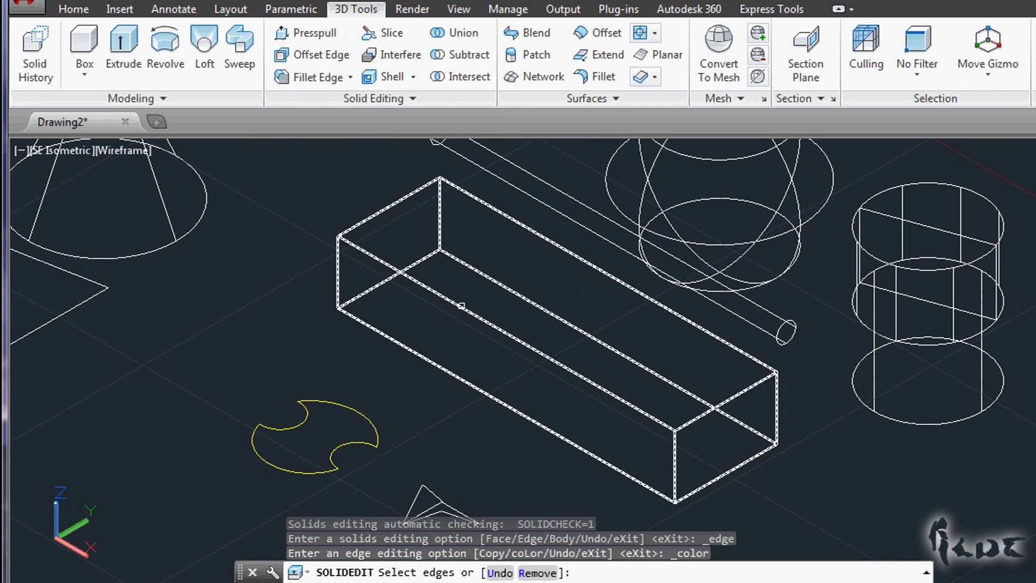
pyautogui.click(461, 306)
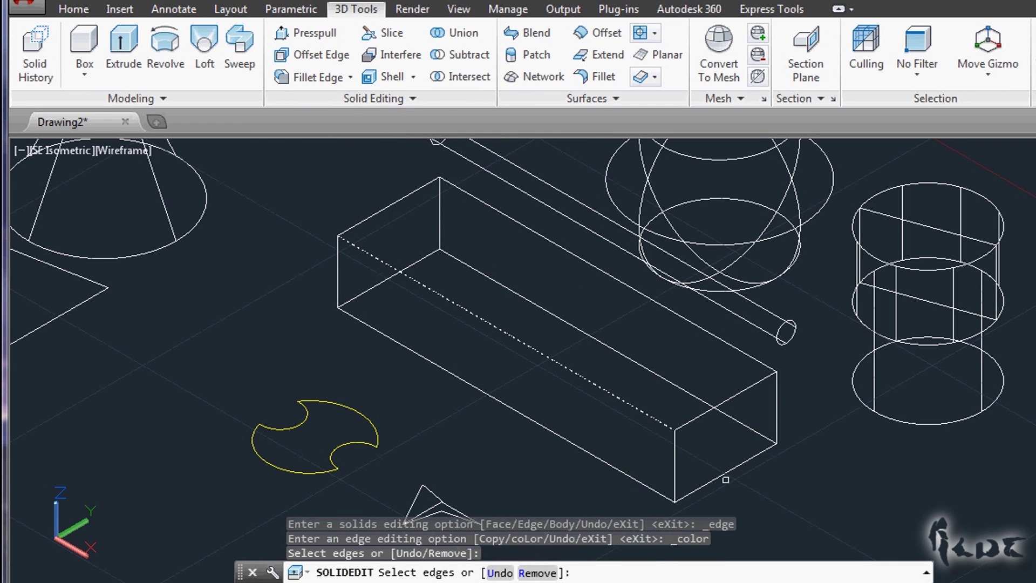
pyautogui.click(611, 466)
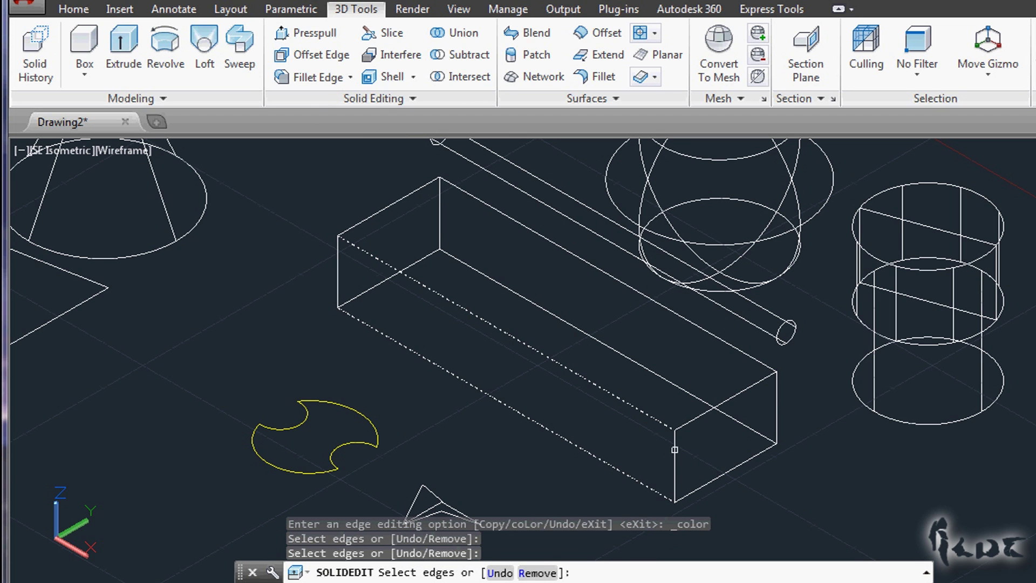
pyautogui.click(676, 449)
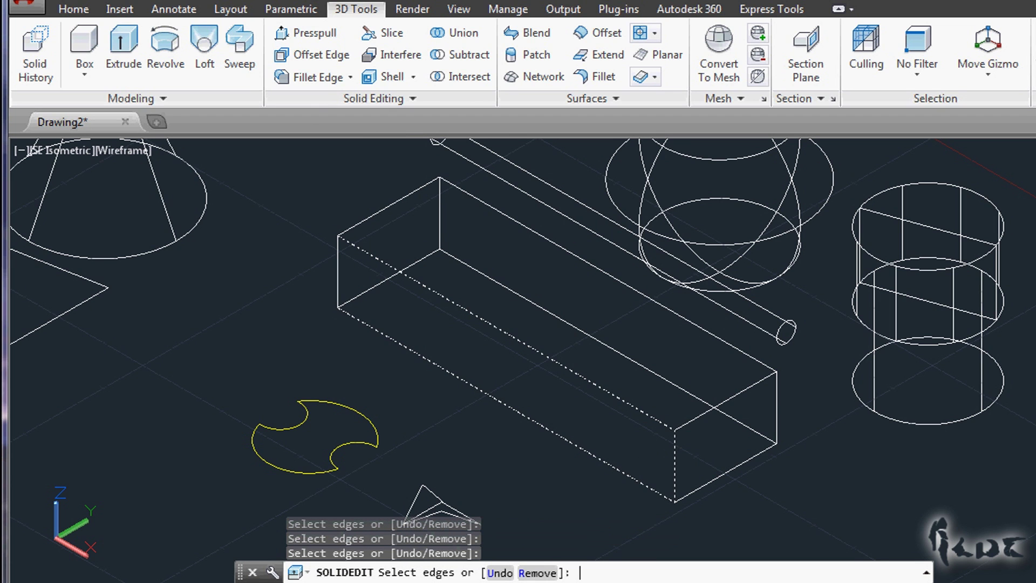
pyautogui.press('Return')
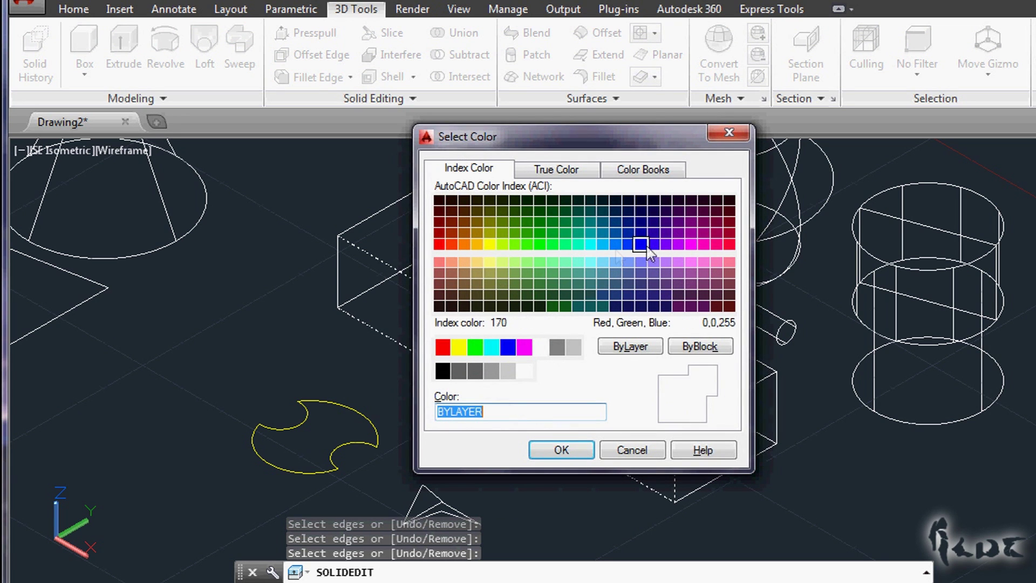
pyautogui.click(490, 246)
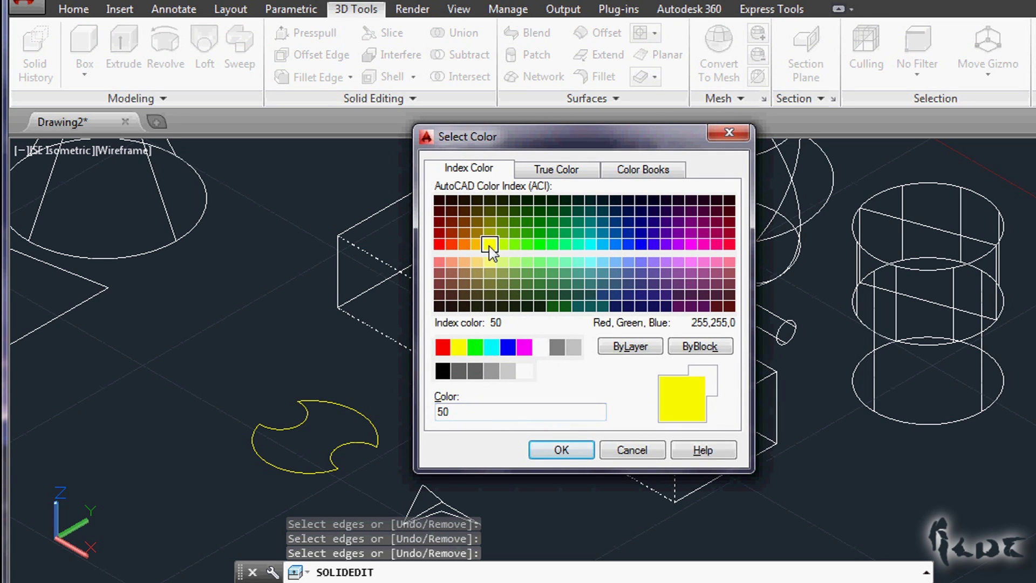
pyautogui.click(561, 450)
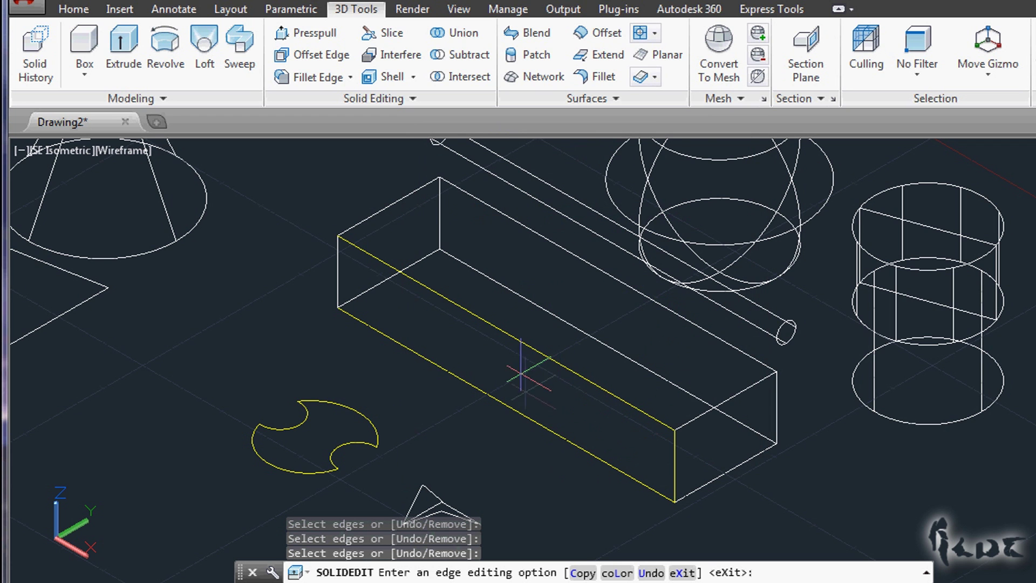
pyautogui.scroll(-2, 525, 385)
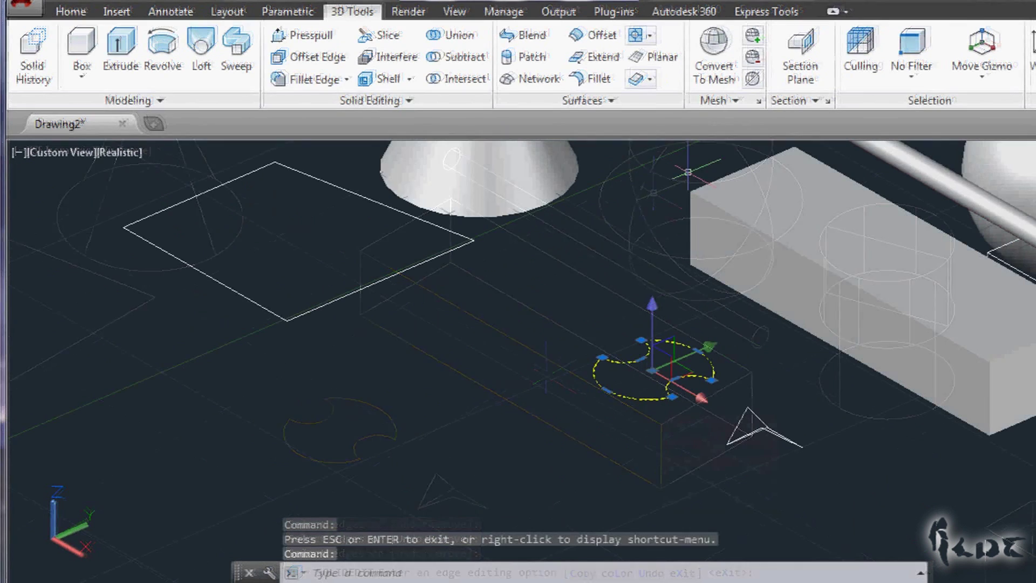
# Step: Set the colour of the selected curved closed outline to Magenta and clear the selection
pyautogui.click(72, 10)
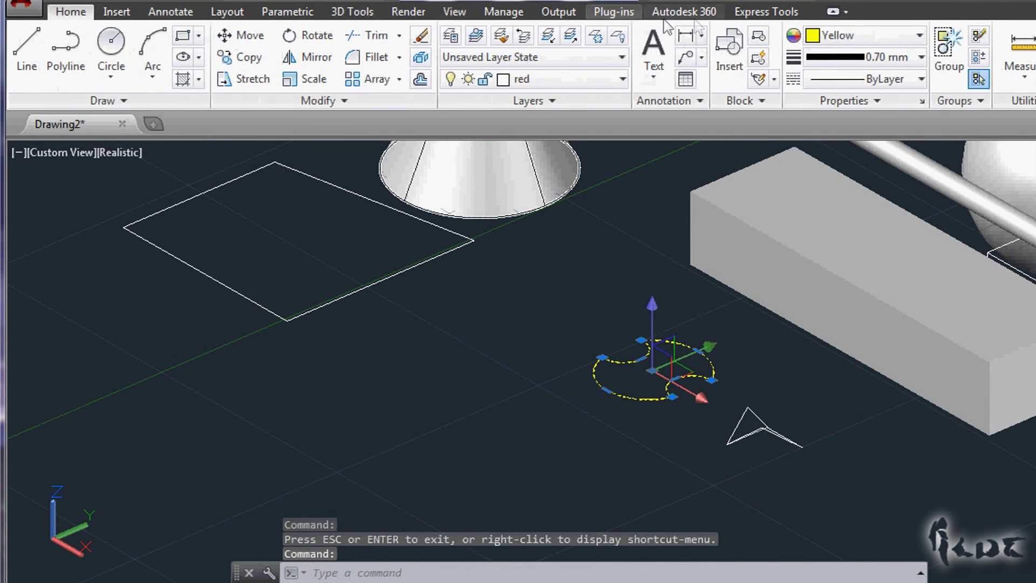
pyautogui.click(838, 36)
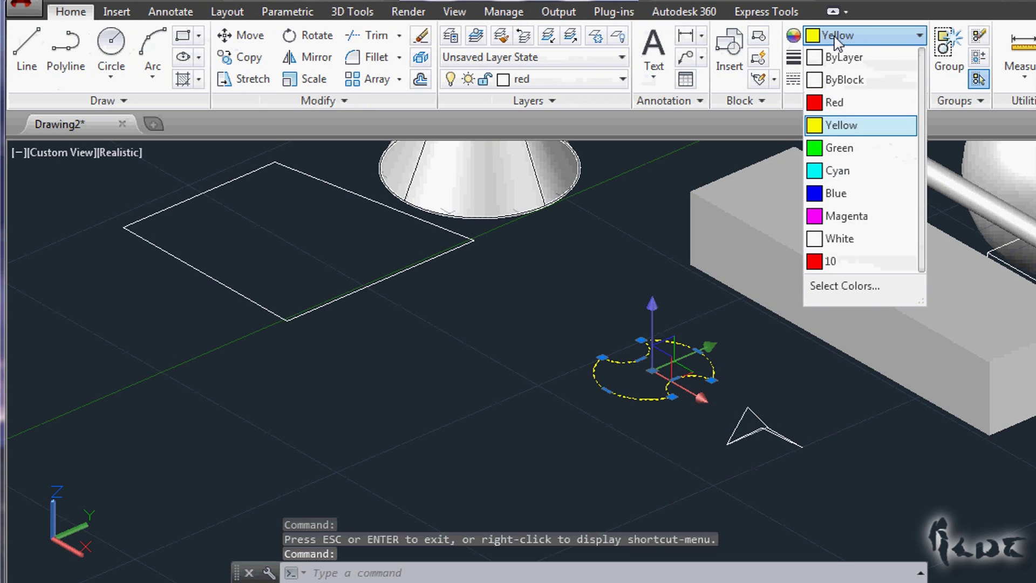
pyautogui.click(845, 216)
pyautogui.press('Escape')
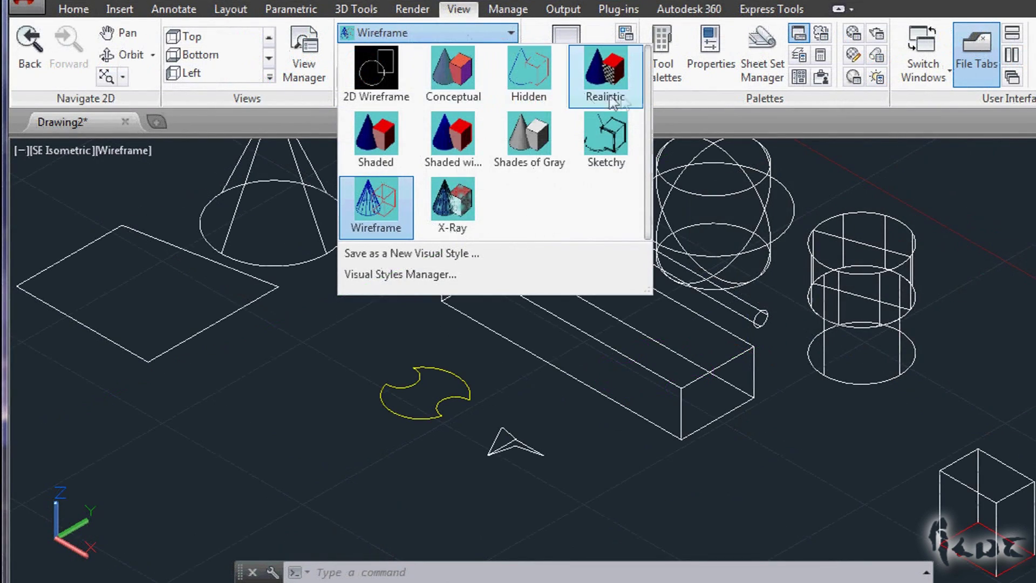
# Step: Display the solids in the Realistic visual style
pyautogui.click(626, 93)
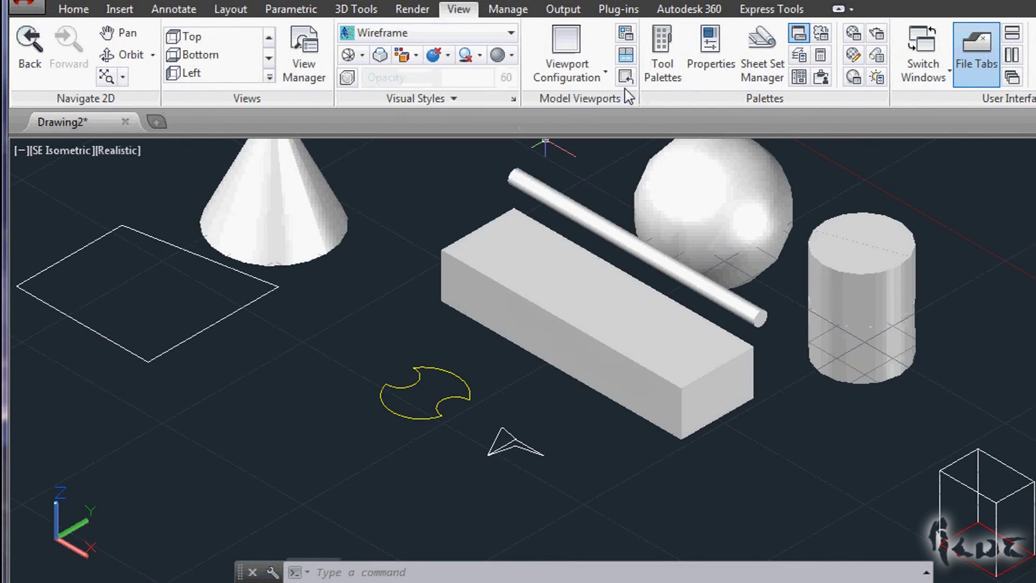
pyautogui.scroll(-3, 767, 186)
pyautogui.scroll(3, 925, 243)
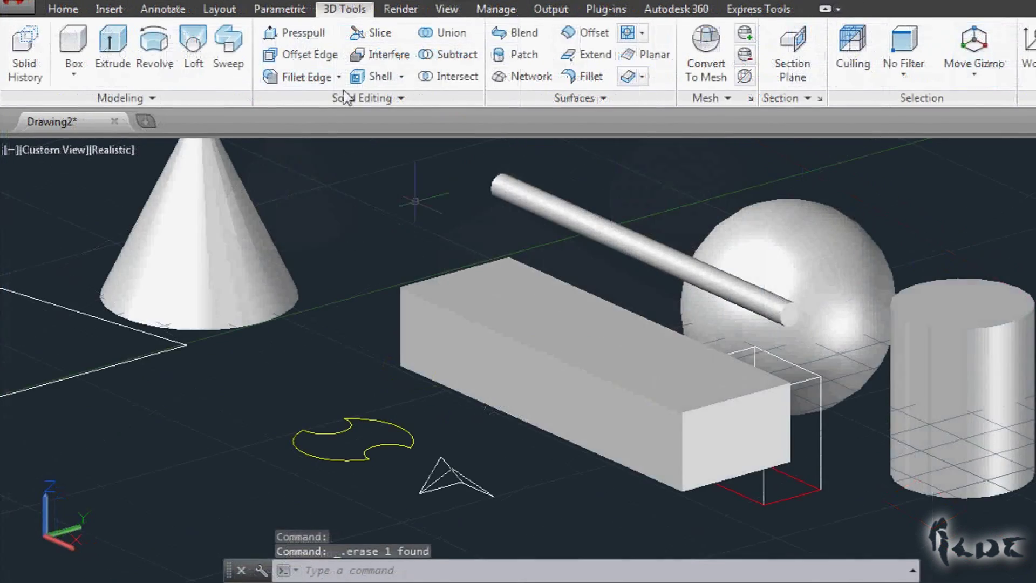
# Step: Colour the long box's top face and long front face with red index color 10
pyautogui.click(370, 100)
pyautogui.click(417, 142)
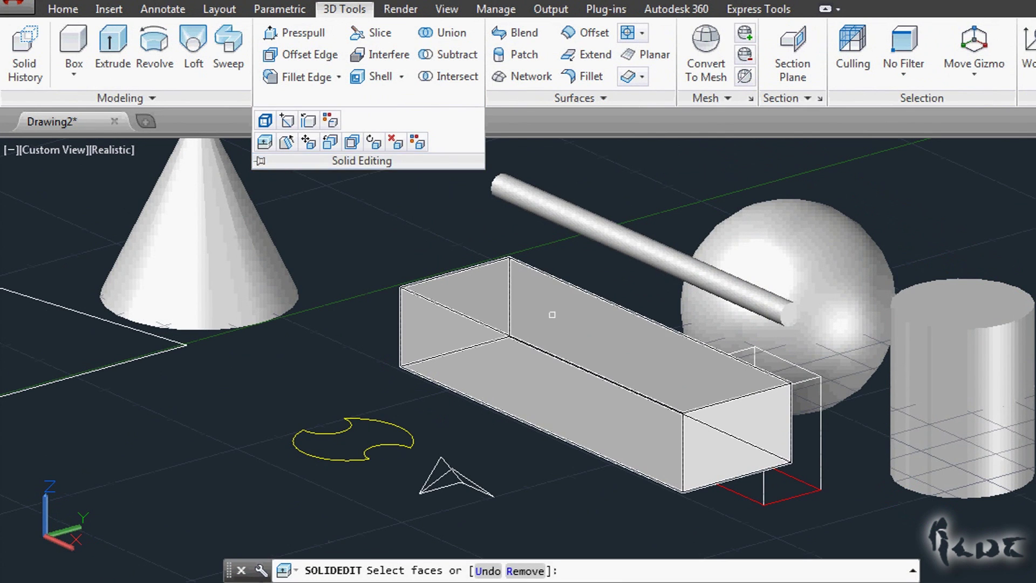
pyautogui.click(552, 315)
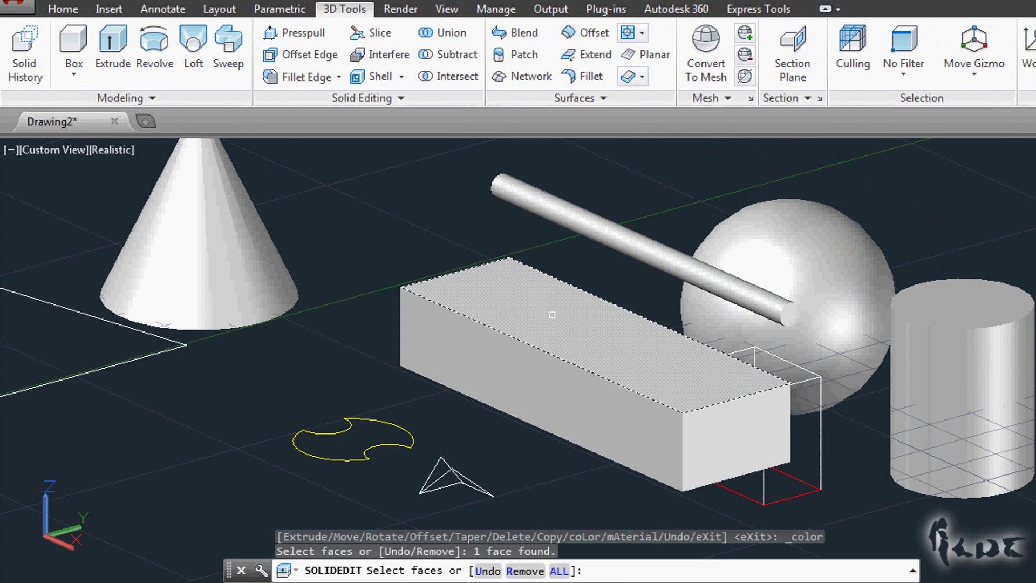
pyautogui.click(538, 398)
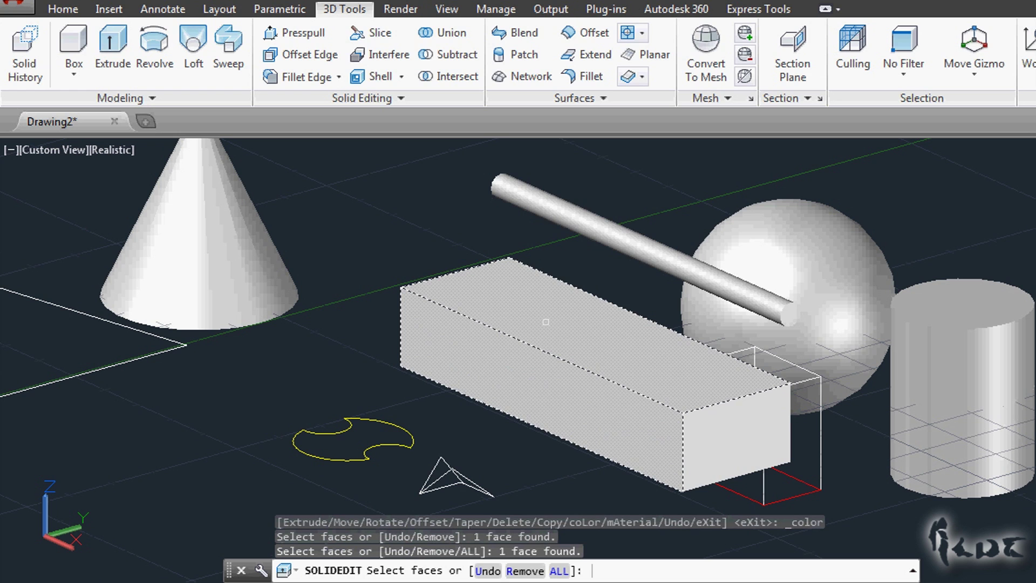
pyautogui.press('Return')
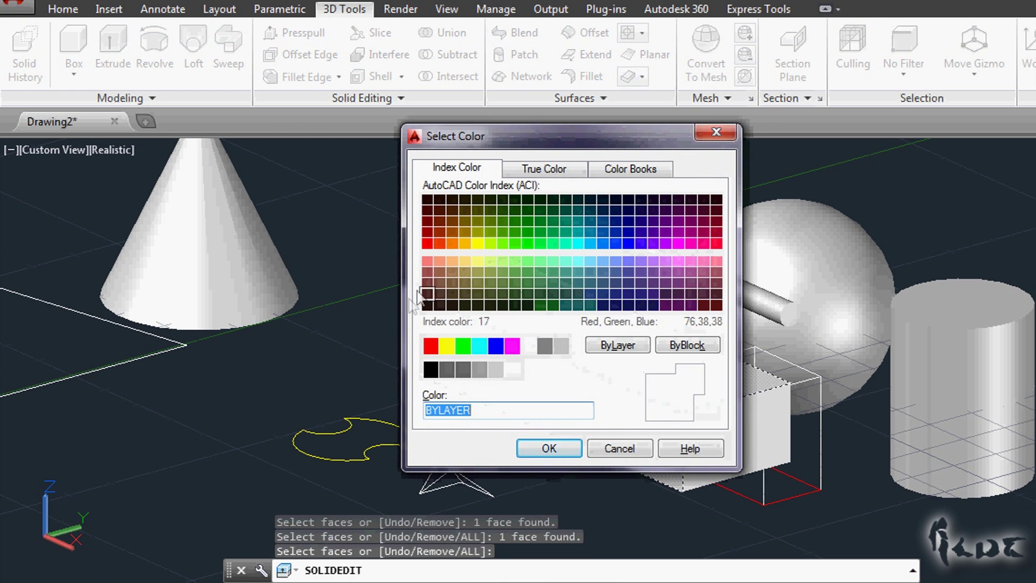
pyautogui.click(428, 244)
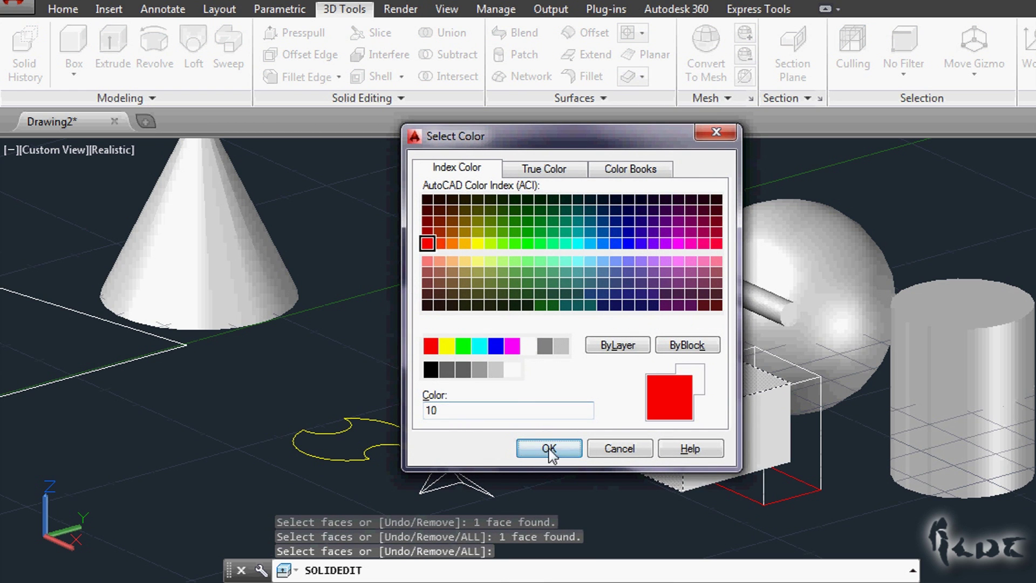
pyautogui.click(550, 448)
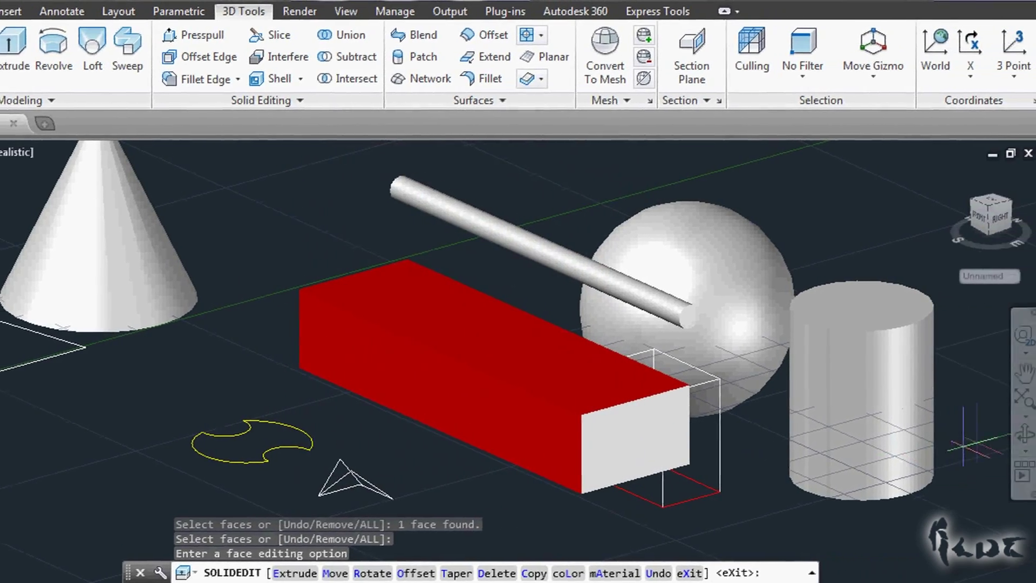
# Step: Colour the sphere's face magenta using the face colour command
pyautogui.keyDown('shift'); pyautogui.moveTo(995, 376); pyautogui.dragTo(995, 376, button='middle'); pyautogui.keyUp('shift')
pyautogui.moveTo(859, 379); pyautogui.dragTo(389, 243)
pyautogui.click(258, 101)
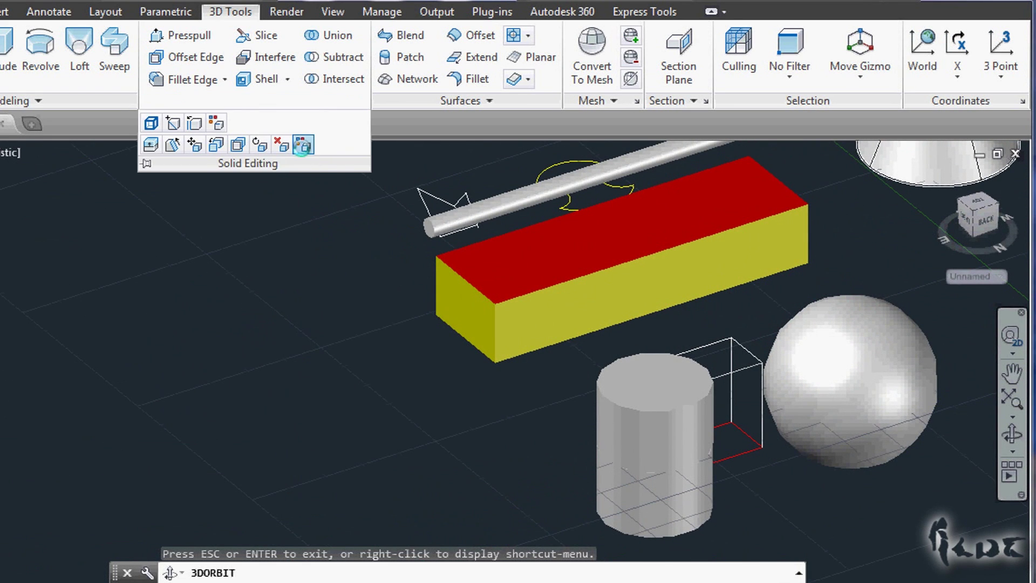
pyautogui.click(302, 144)
pyautogui.click(849, 391)
pyautogui.press('Return')
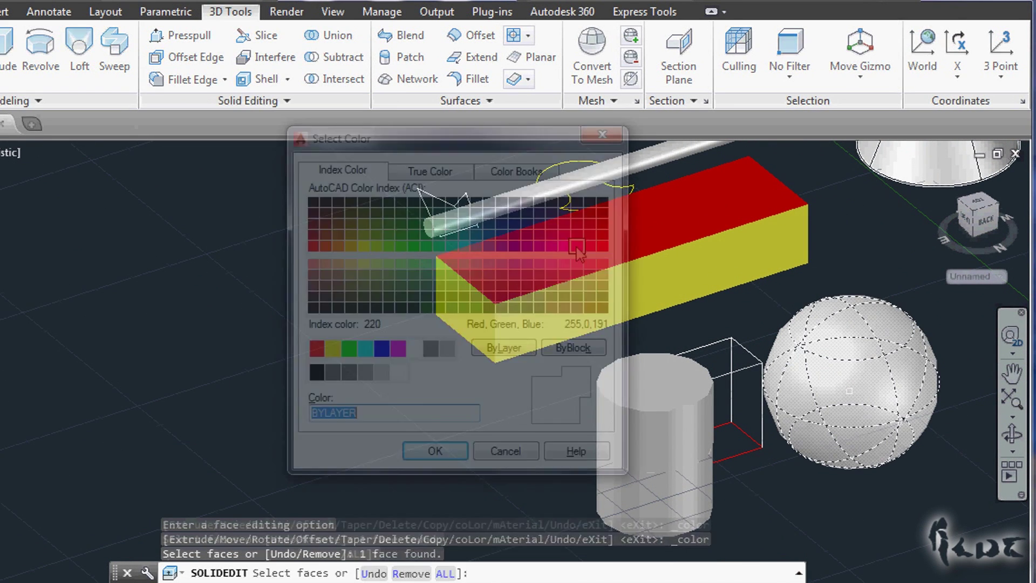
pyautogui.click(562, 246)
pyautogui.click(435, 451)
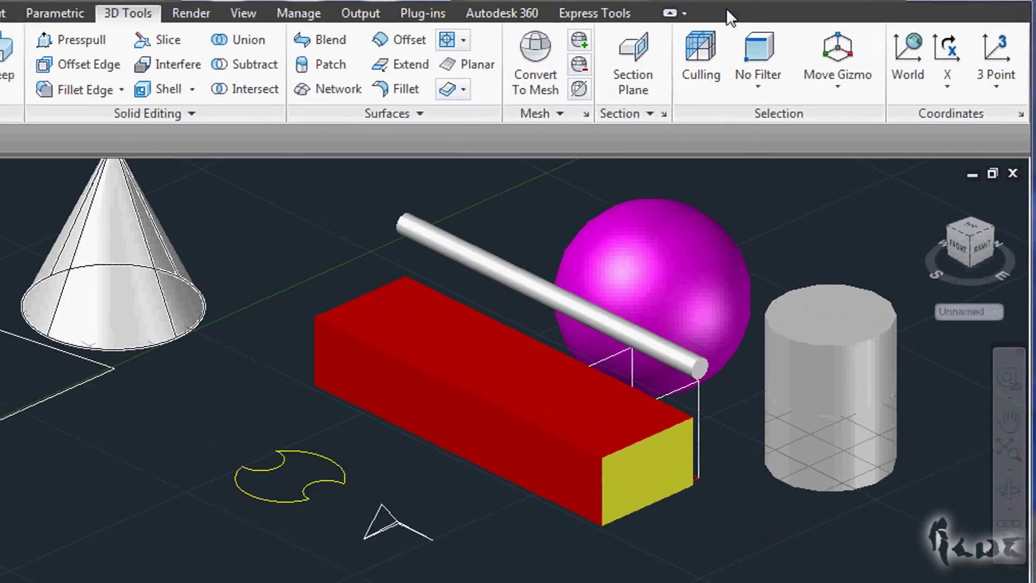
# Step: Check the Render entry among the displayed ribbon tabs and look at the render quality preset selection
pyautogui.rightClick(727, 10)
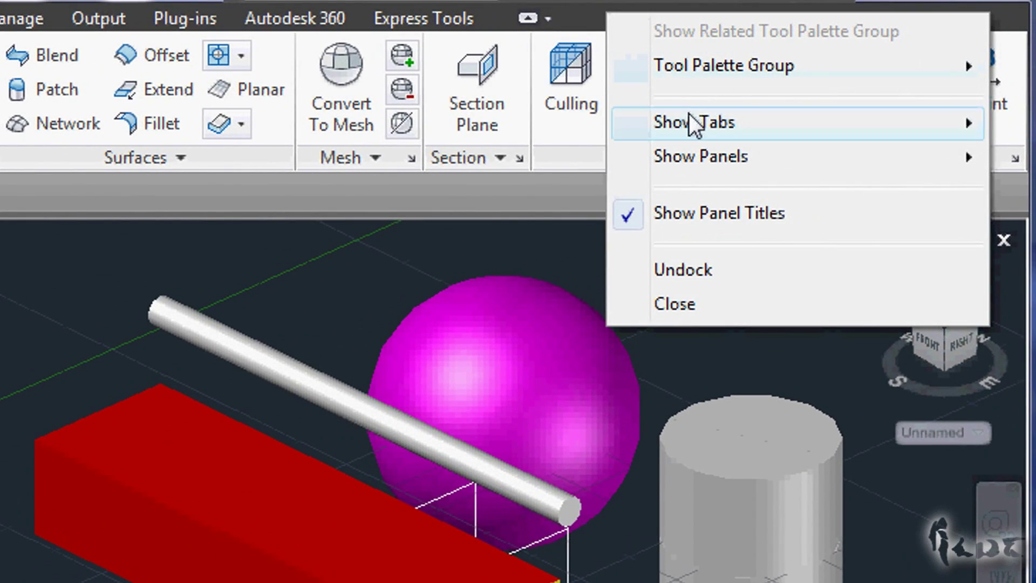
pyautogui.moveTo(695, 124)
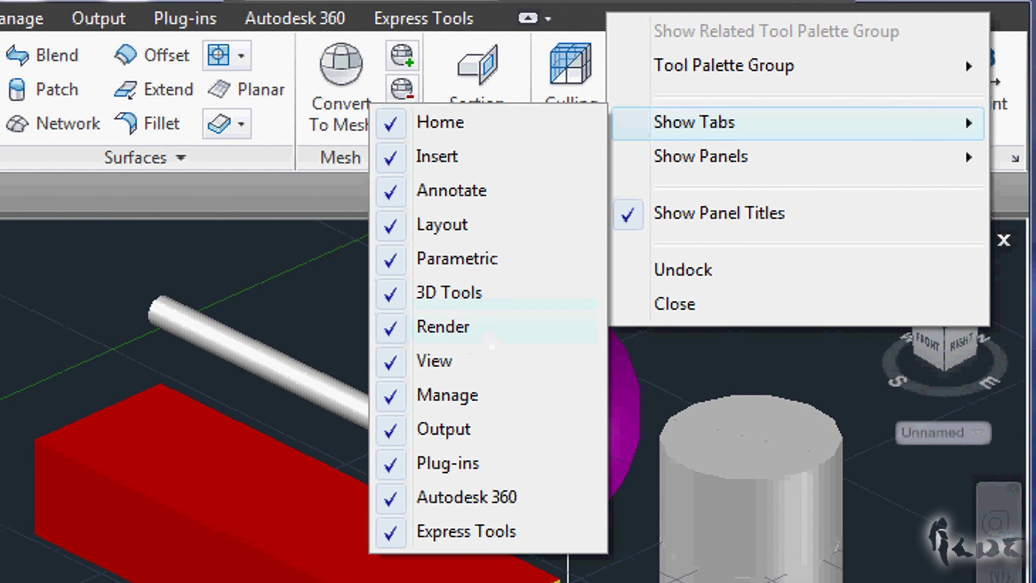
pyautogui.click(487, 337)
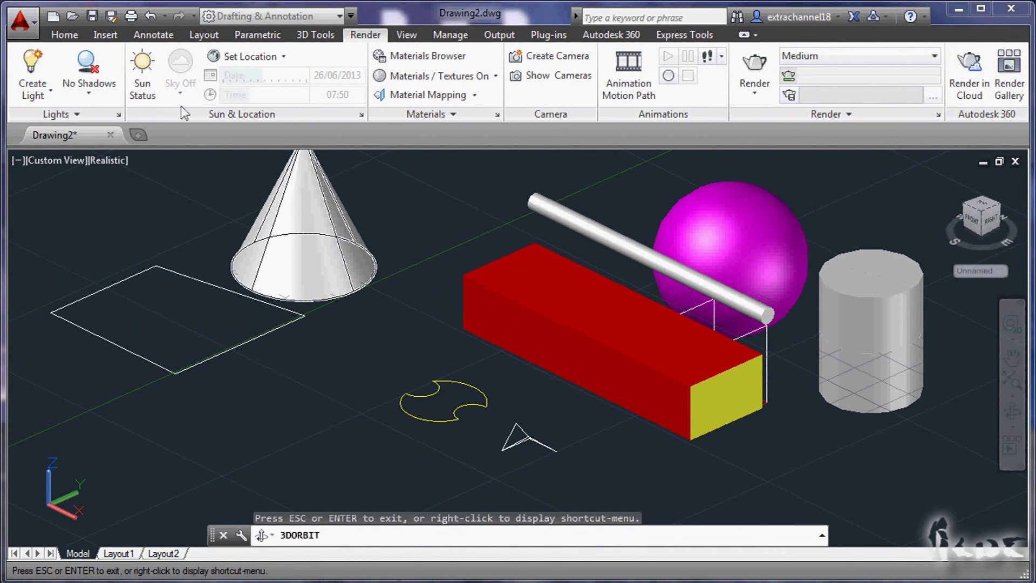
pyautogui.click(895, 56)
pyautogui.click(895, 57)
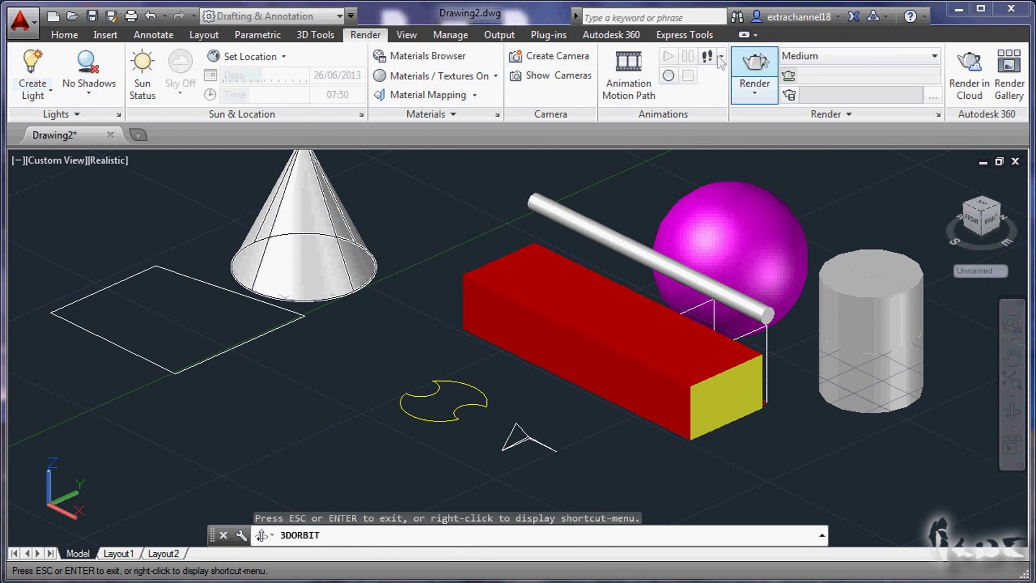
# Step: Review the available render quality presets and the display options for materials and textures
pyautogui.click(406, 34)
pyautogui.click(406, 54)
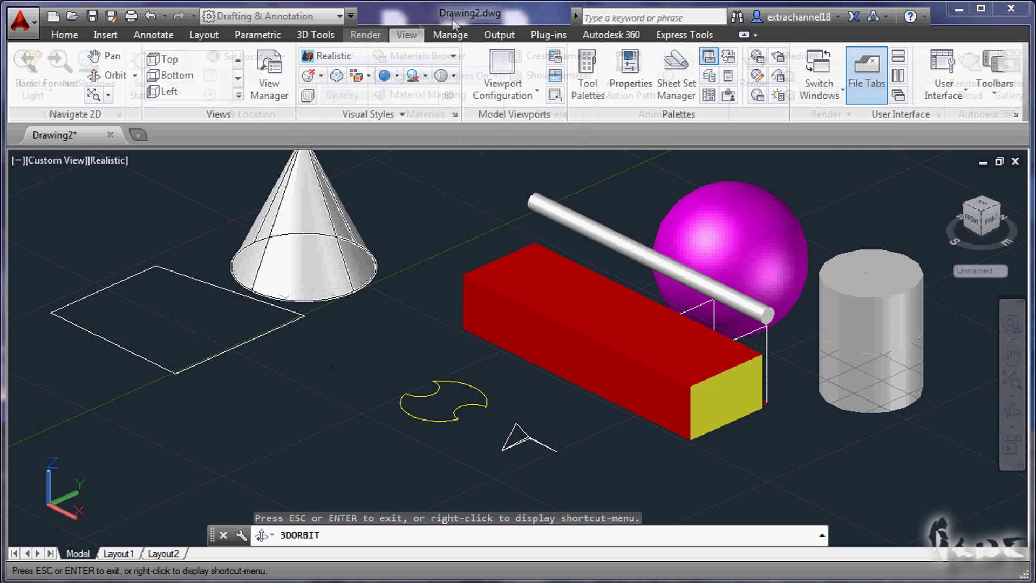
pyautogui.click(365, 34)
pyautogui.click(818, 58)
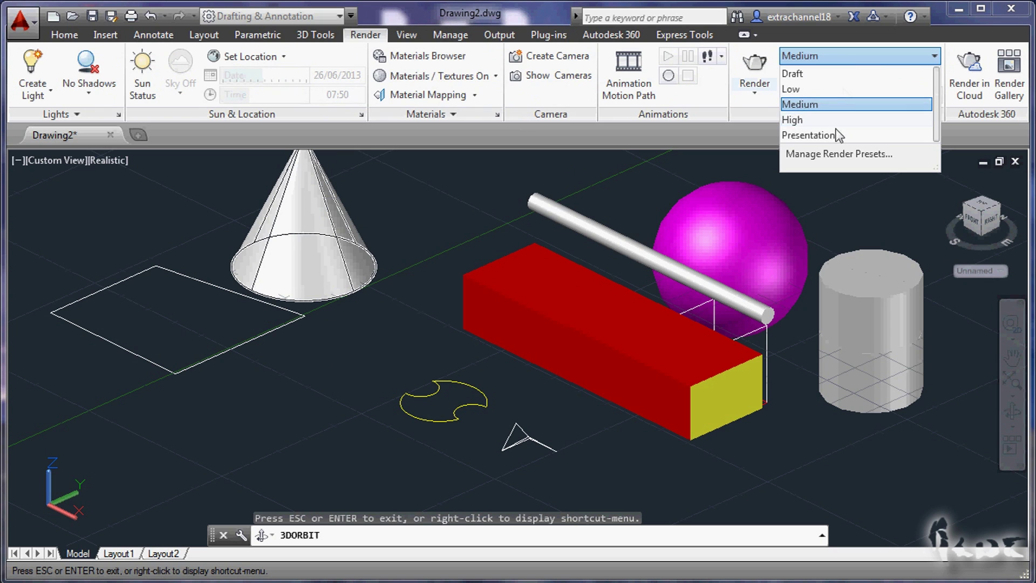
pyautogui.click(462, 78)
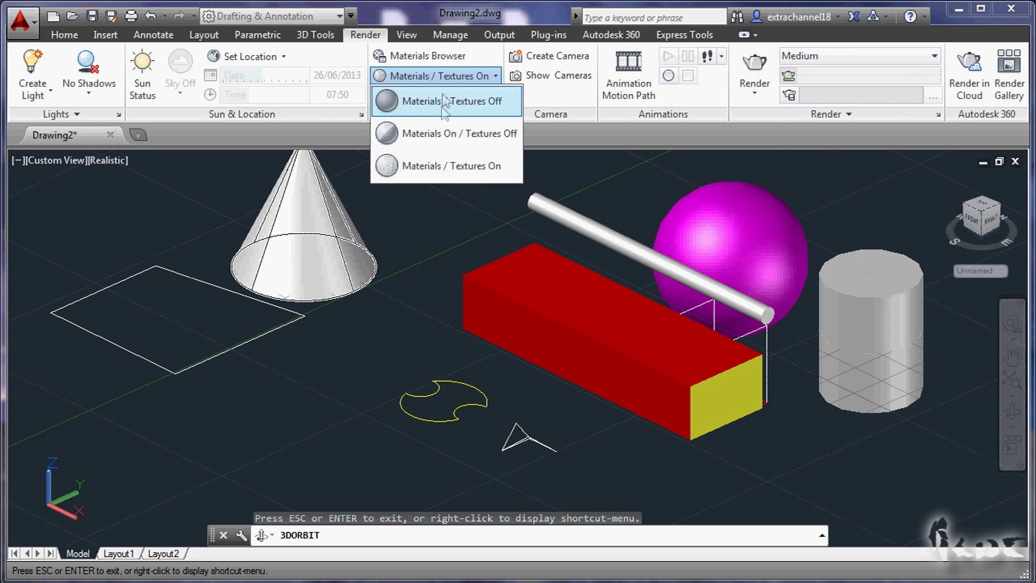
pyautogui.click(464, 76)
# Step: Switch the viewport's shadow display to Full Shadows
pyautogui.click(89, 93)
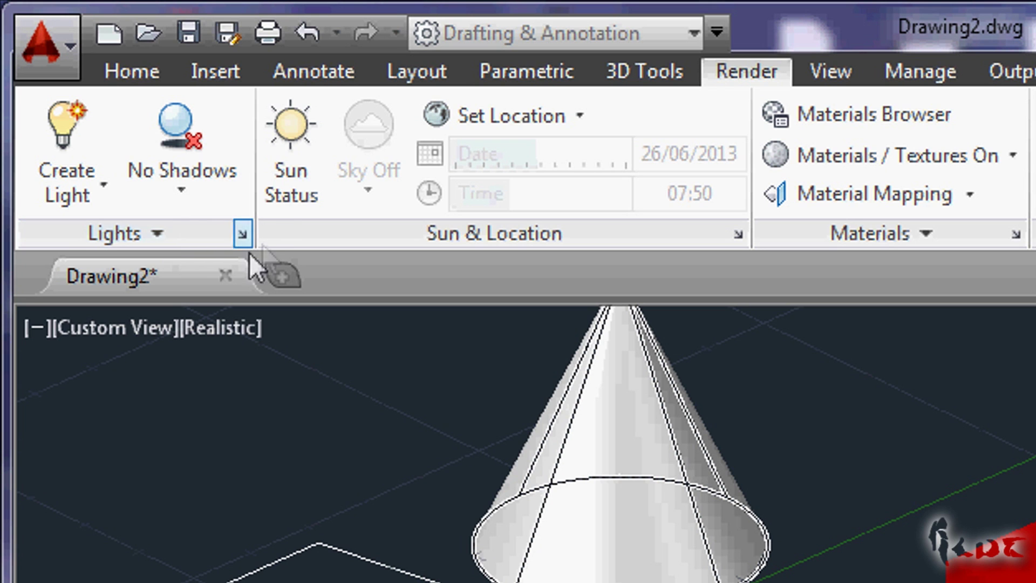
pyautogui.click(183, 191)
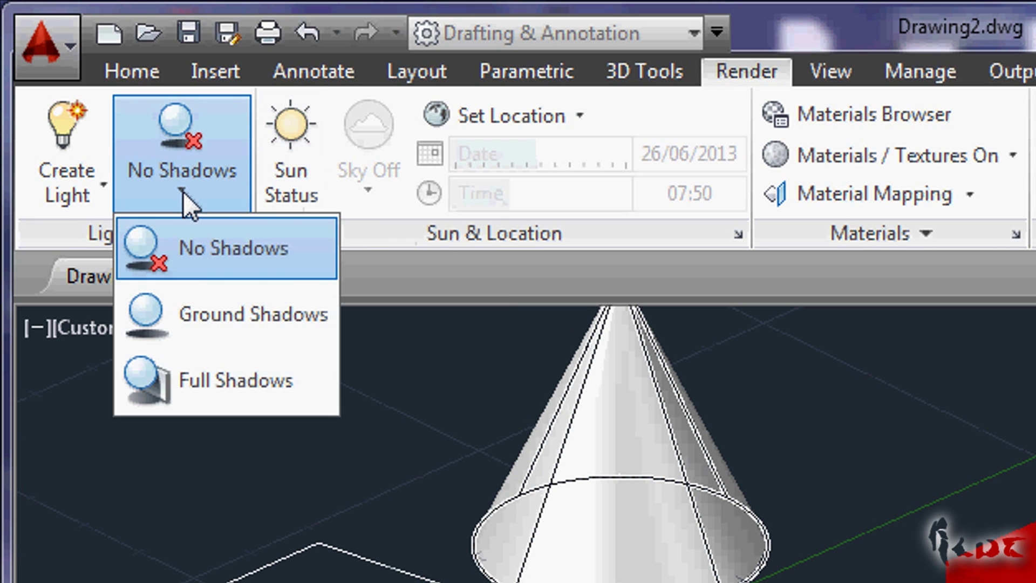
pyautogui.click(232, 381)
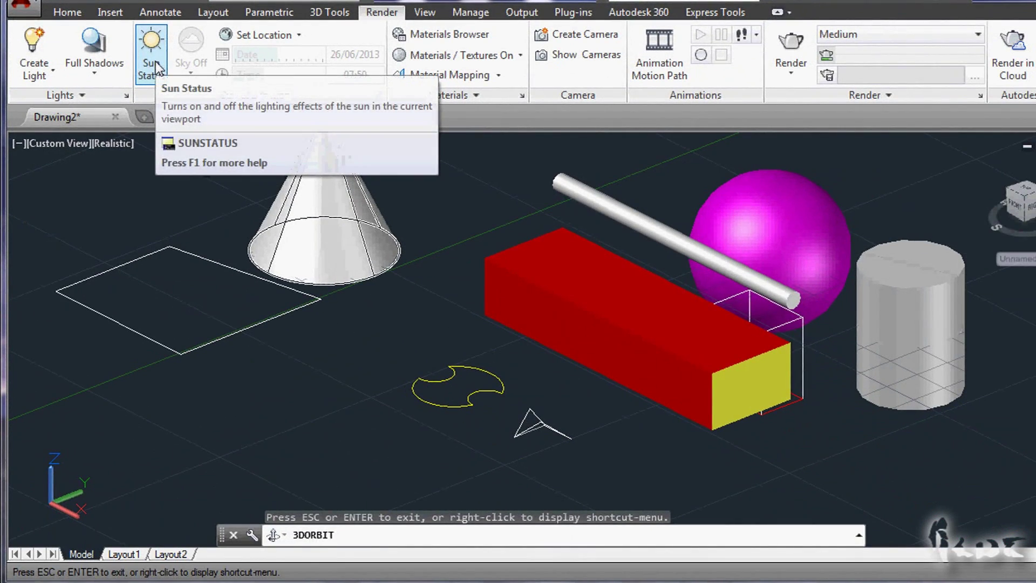
# Step: Turn on the sun's lighting effects and set the sun's time of day to 01:13
pyautogui.click(157, 67)
pyautogui.click(155, 61)
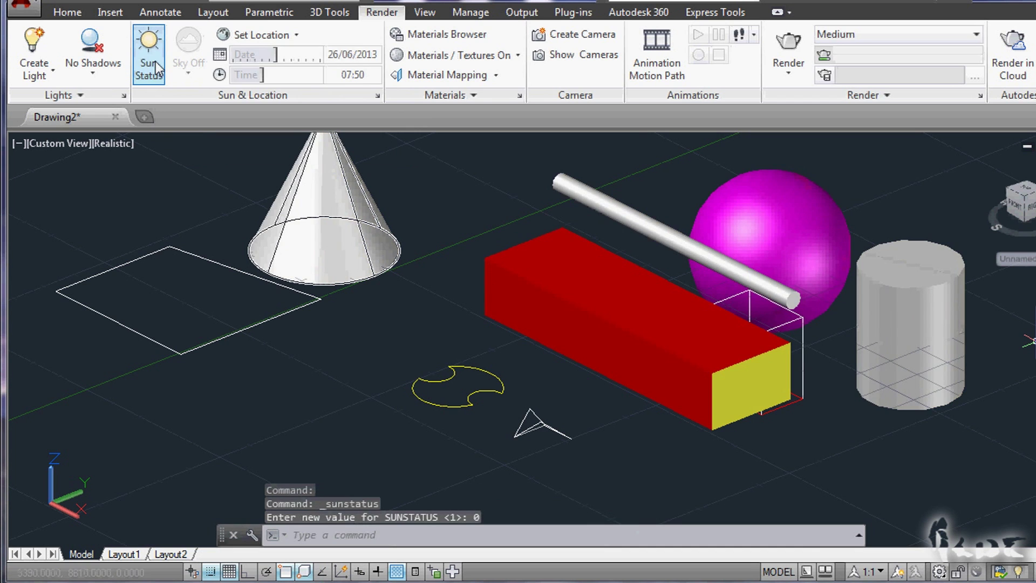
pyautogui.click(156, 61)
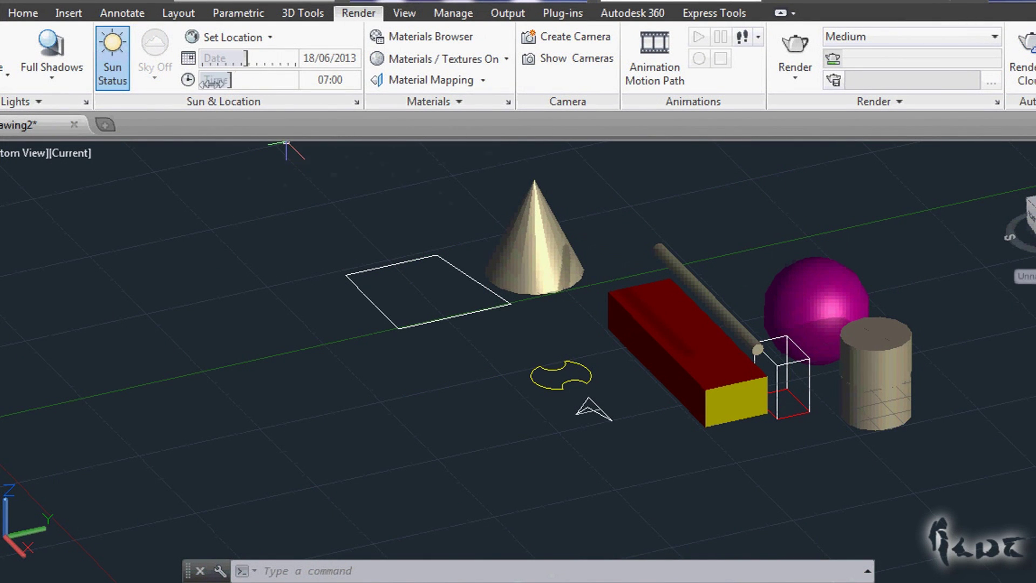
pyautogui.moveTo(214, 81)
pyautogui.mouseDown()
pyautogui.moveTo(326, 98)
pyautogui.moveTo(229, 84)
pyautogui.moveTo(254, 86)
pyautogui.mouseUp()
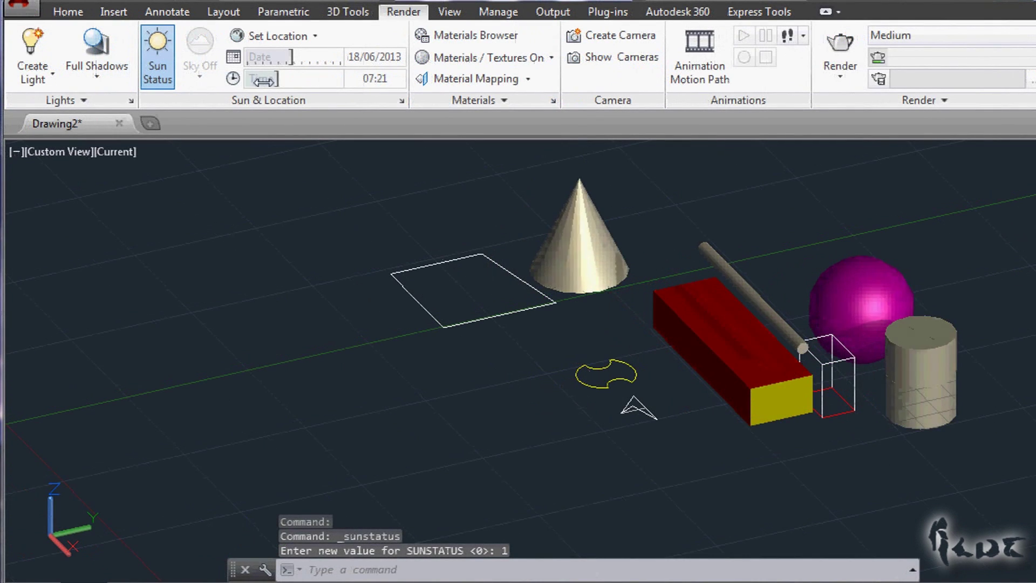
pyautogui.moveTo(263, 80); pyautogui.dragTo(228, 81)
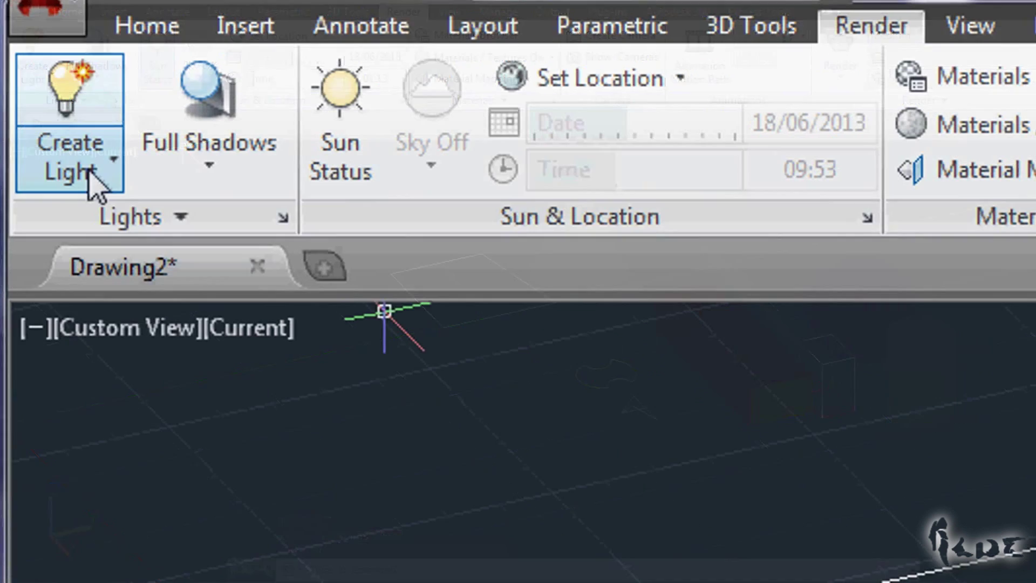
# Step: Create a point light on the ground beside the long box's yellow side face, keeping its default light options
pyautogui.click(44, 83)
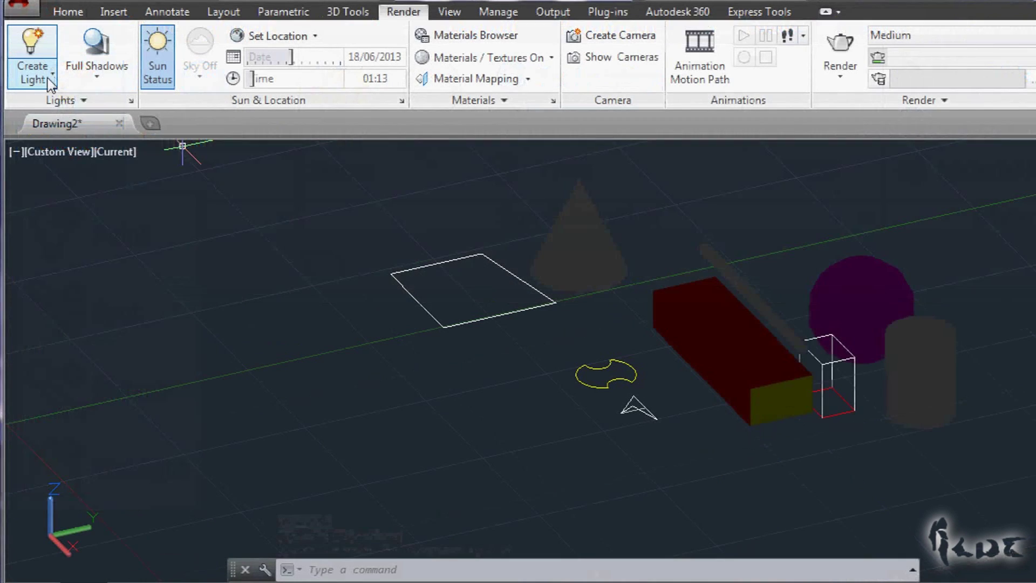
pyautogui.click(71, 130)
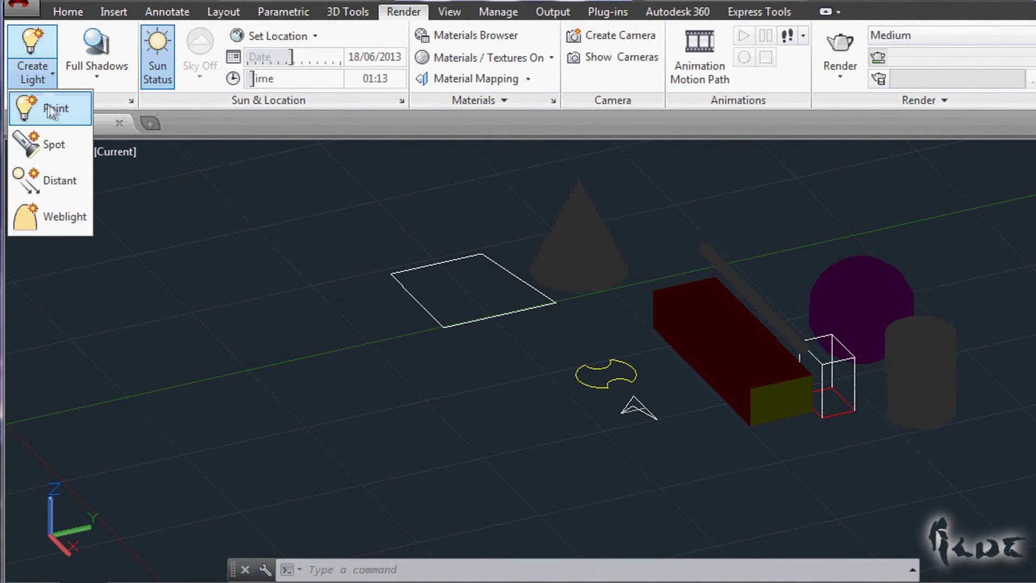
pyautogui.click(114, 227)
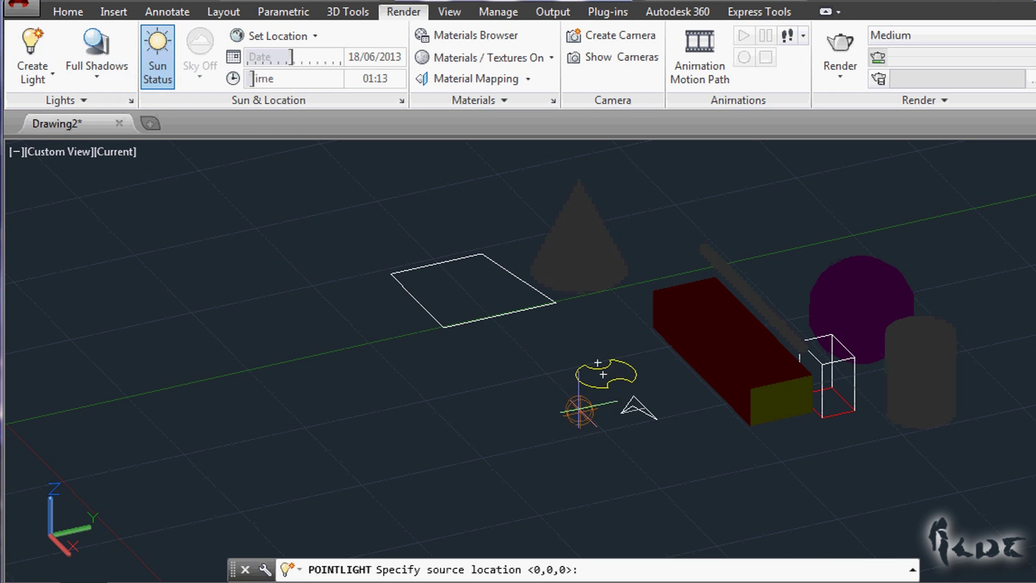
pyautogui.click(27, 47)
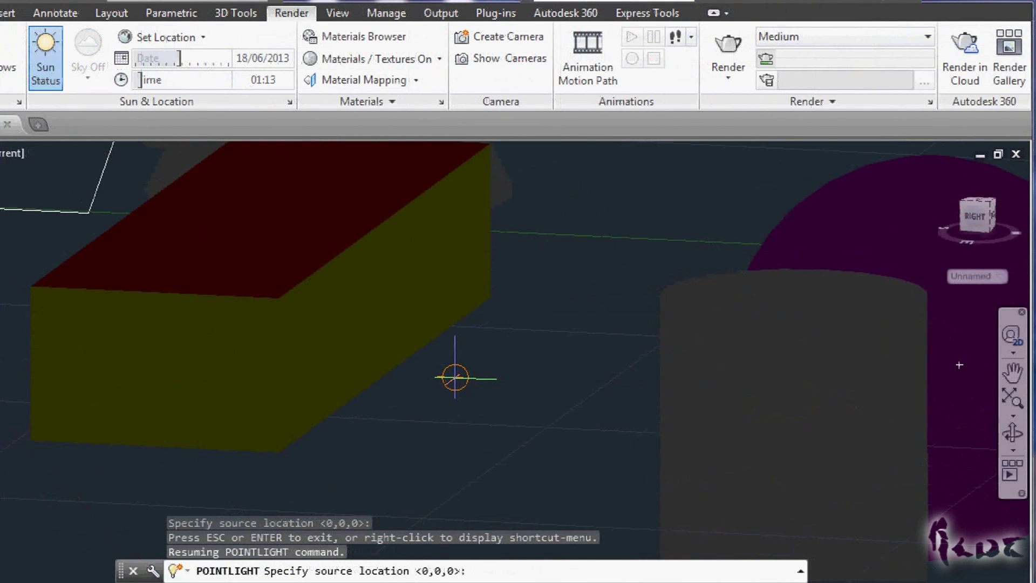
pyautogui.click(437, 379)
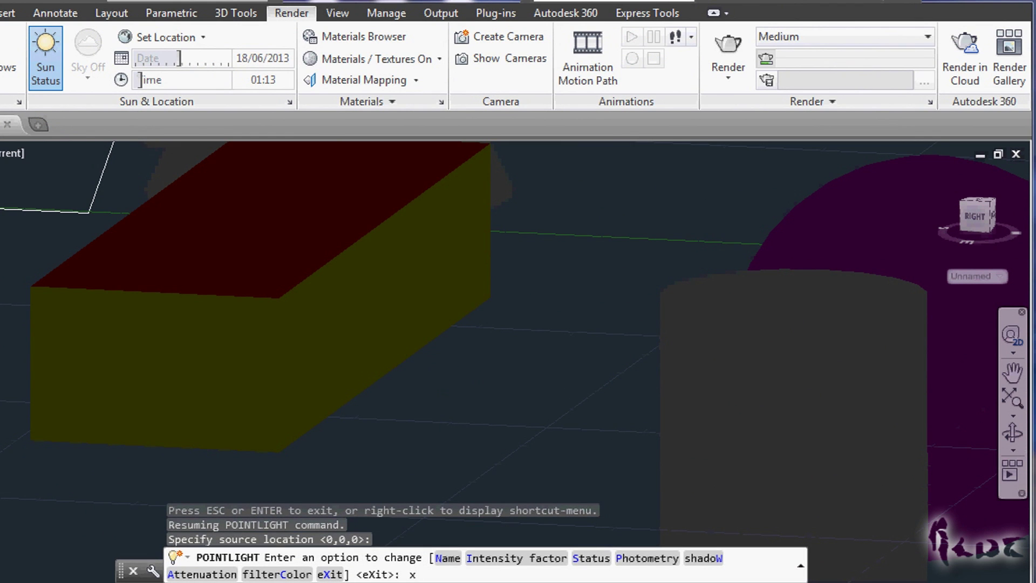
pyautogui.write('x')
pyautogui.press('Return')
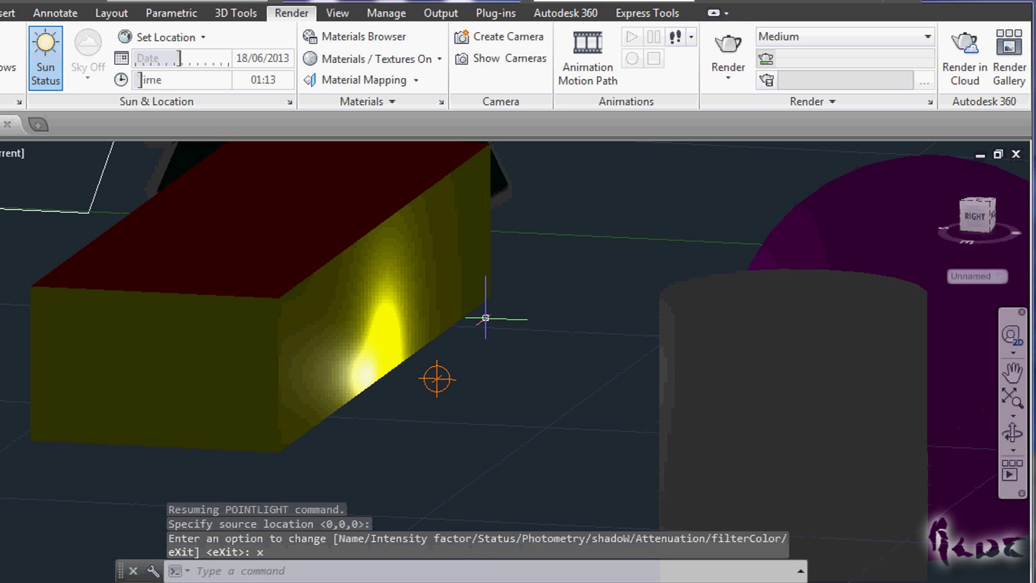
# Step: Try to relocate the point light with the Move command, taking its centre as the base point
pyautogui.keyDown('shift'); pyautogui.moveTo(486, 319); pyautogui.dragTo(576, 270, button='middle'); pyautogui.keyUp('shift')
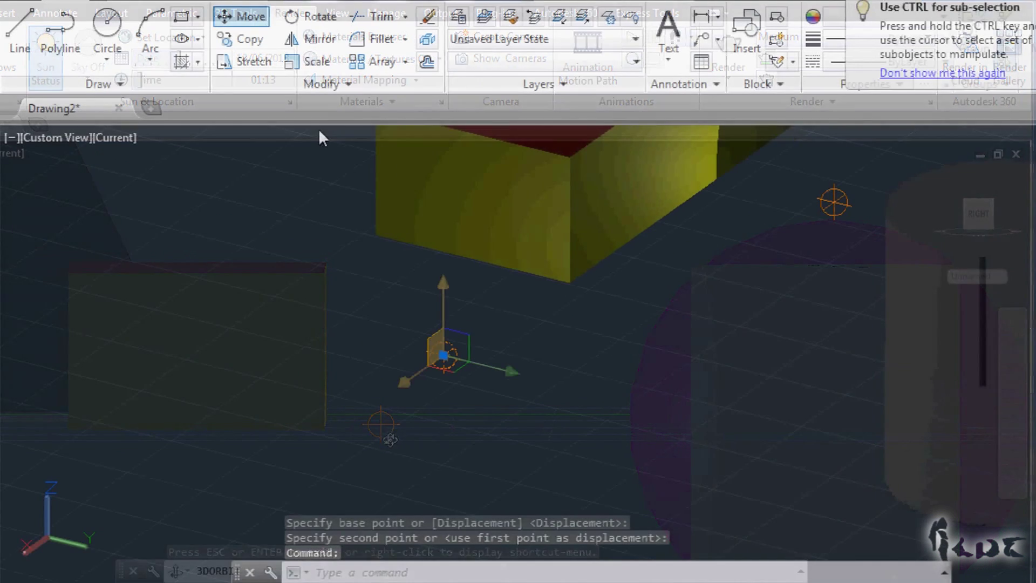
pyautogui.click(241, 16)
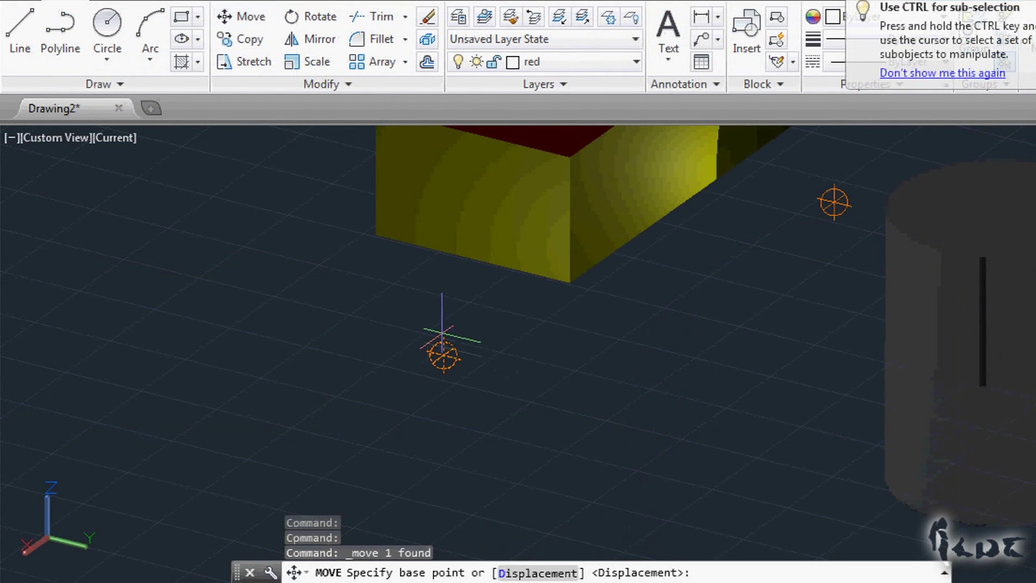
pyautogui.click(441, 350)
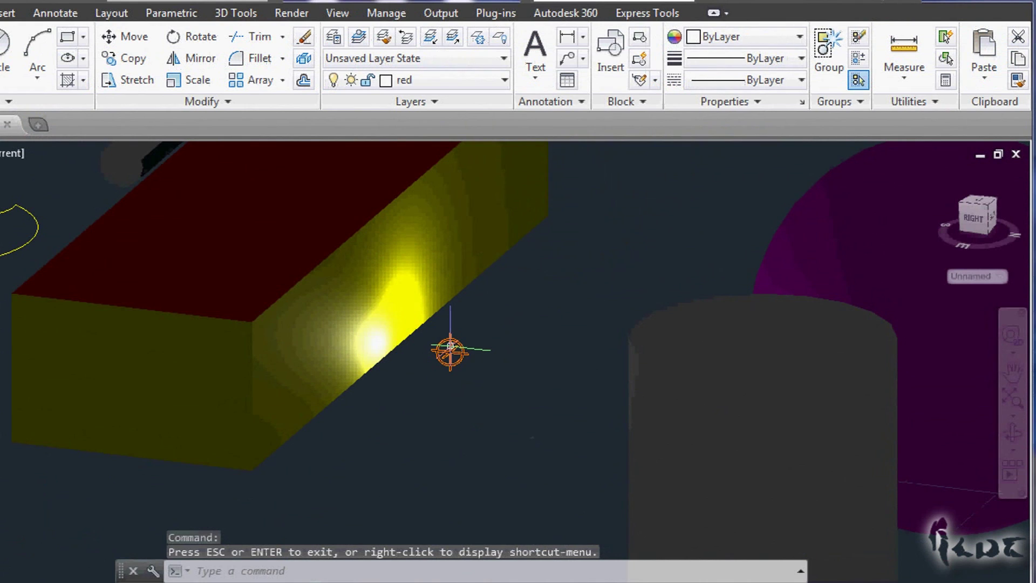
# Step: Grip-stretch the point light closer to the long box's side face and shift it along the Y axis away from the box
pyautogui.click(449, 353)
pyautogui.click(451, 352)
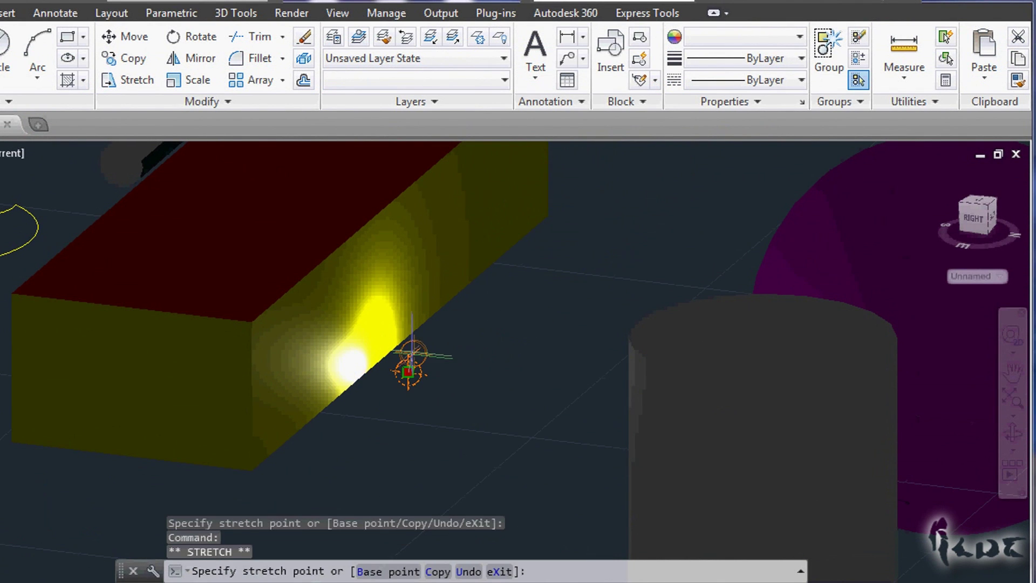
pyautogui.click(410, 351)
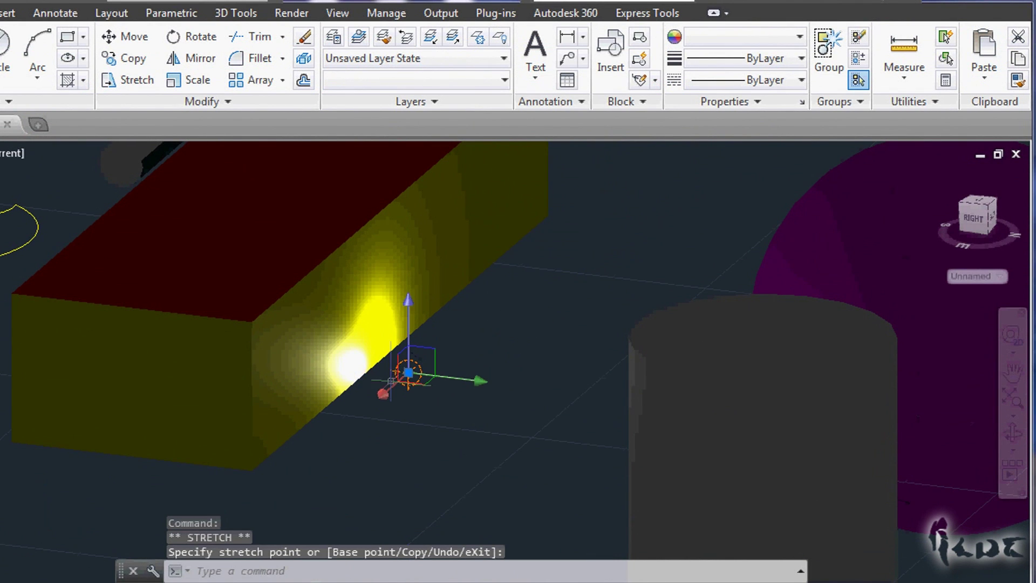
pyautogui.click(408, 372)
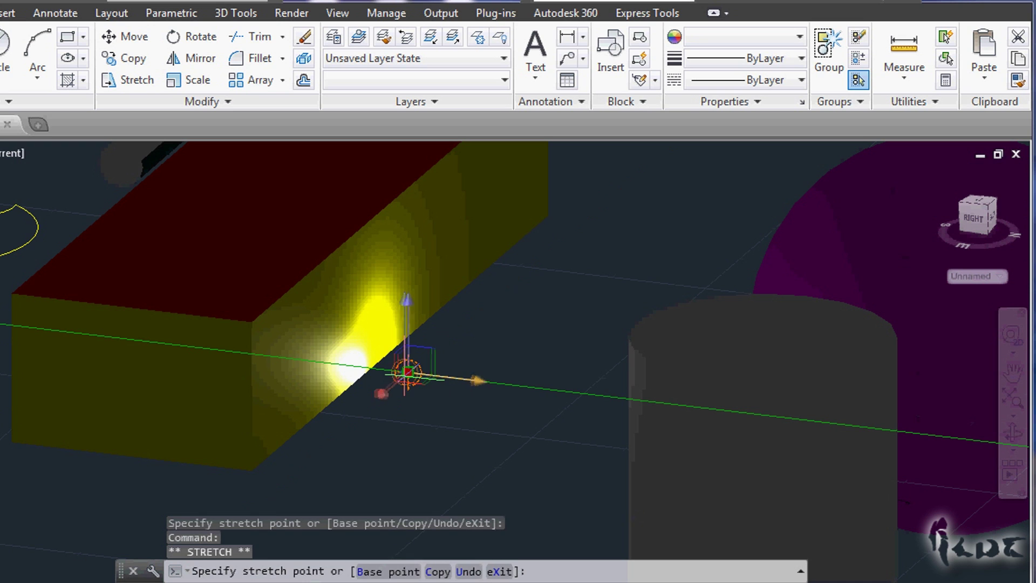
pyautogui.click(475, 380)
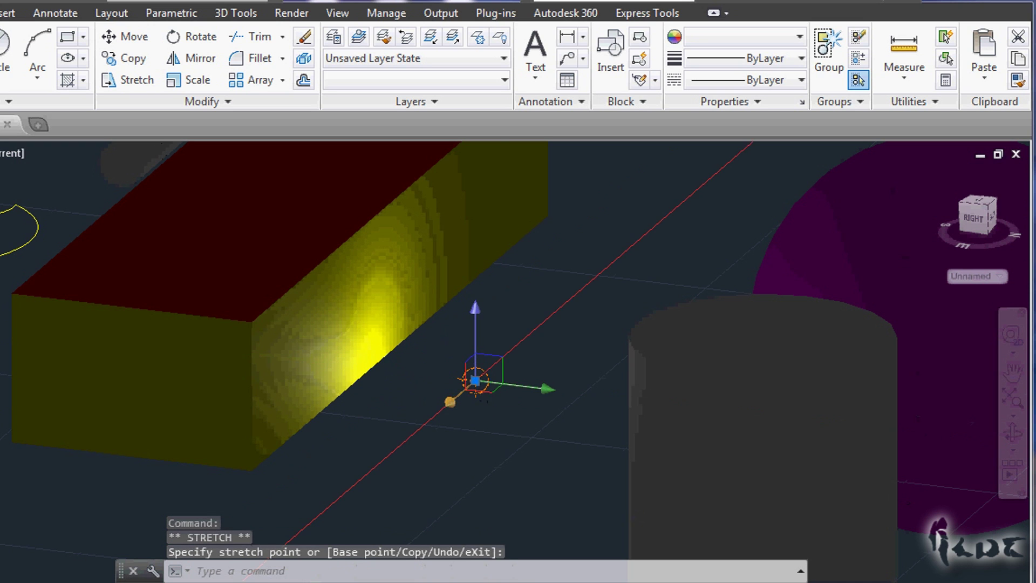
pyautogui.click(475, 380)
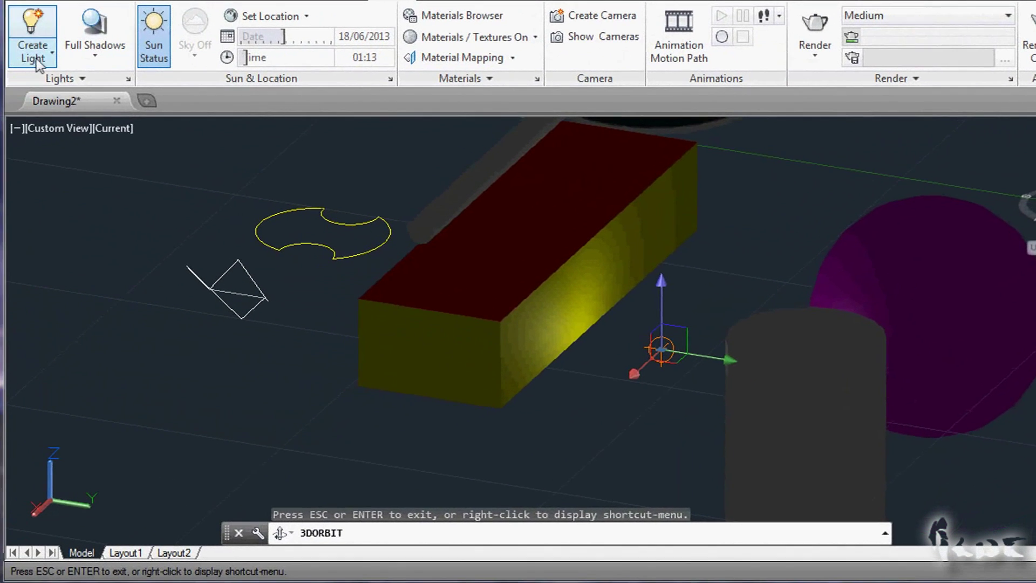
# Step: Raise the overall brightness setting for the drawing's lights
pyautogui.click(38, 60)
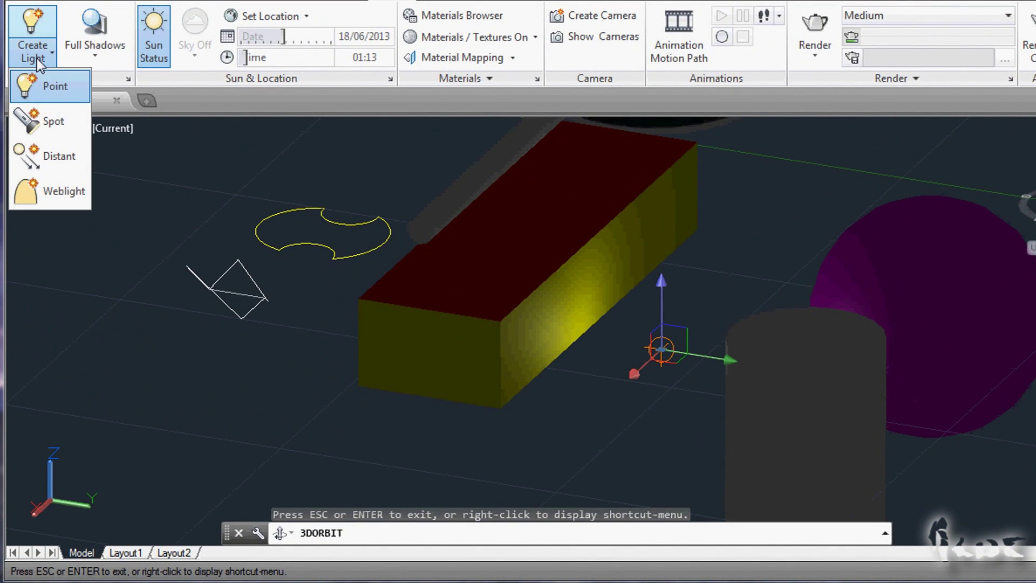
pyautogui.click(63, 80)
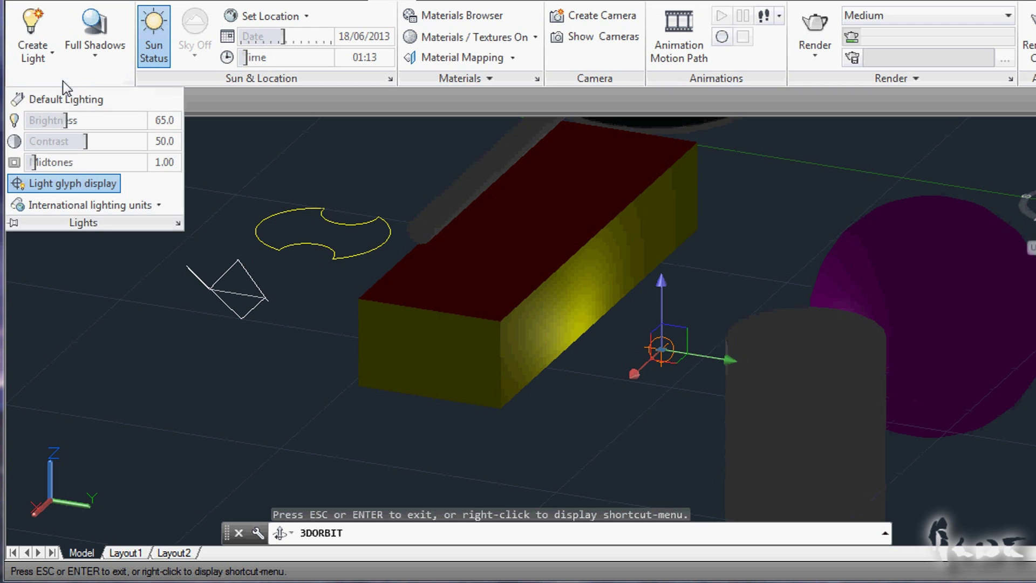
pyautogui.moveTo(65, 120); pyautogui.dragTo(128, 125)
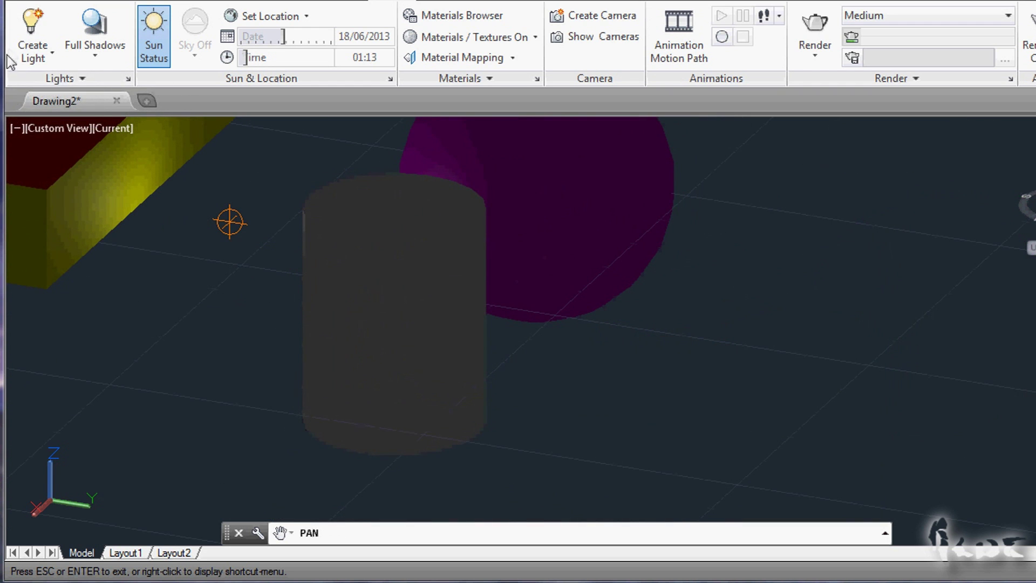
# Step: Create a spotlight on the ground near the cylinder and the magenta sphere, pick its target point, and keep its default options
pyautogui.click(42, 59)
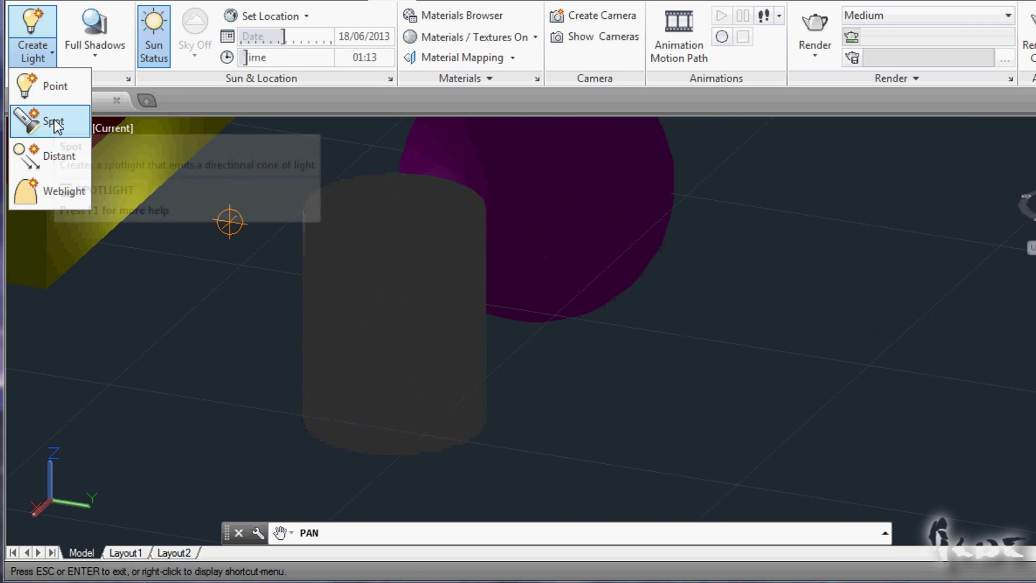
pyautogui.click(24, 121)
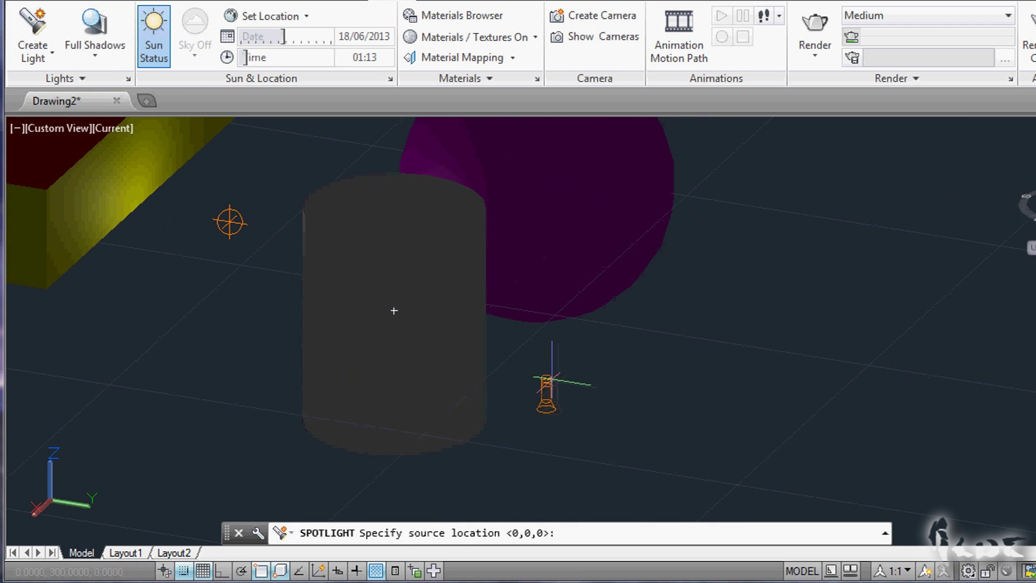
pyautogui.click(394, 311)
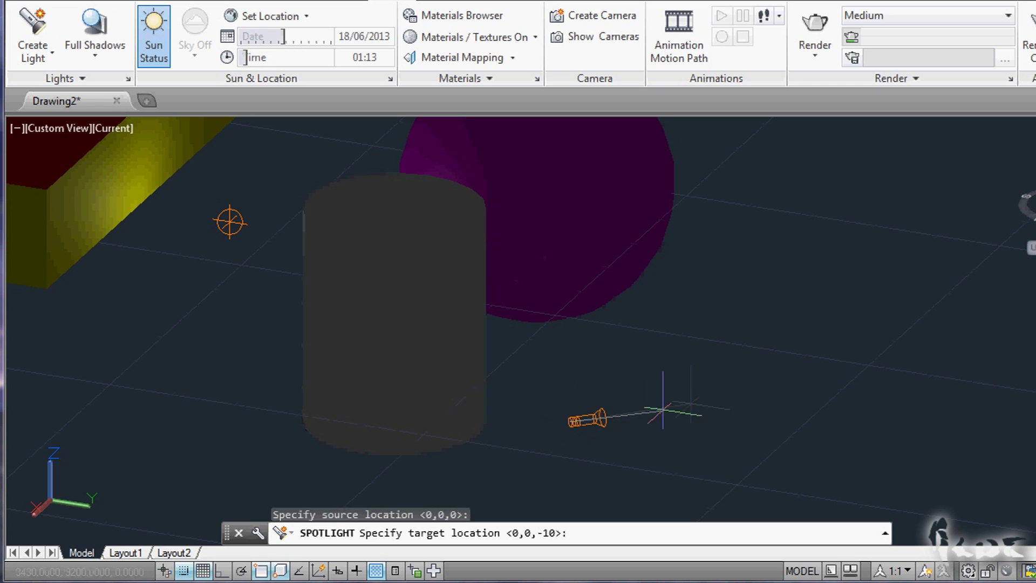
pyautogui.click(537, 185)
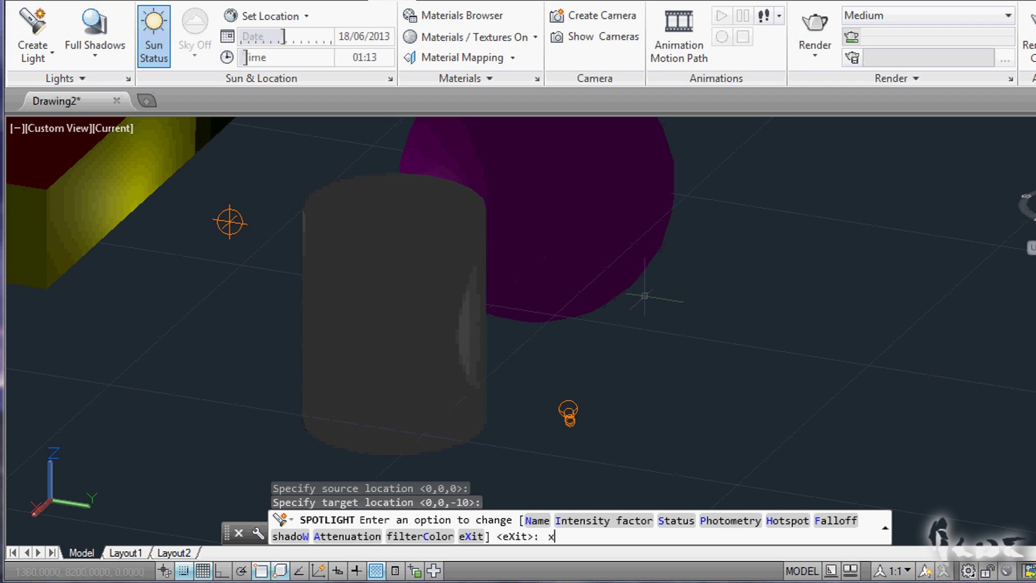
pyautogui.press('Return')
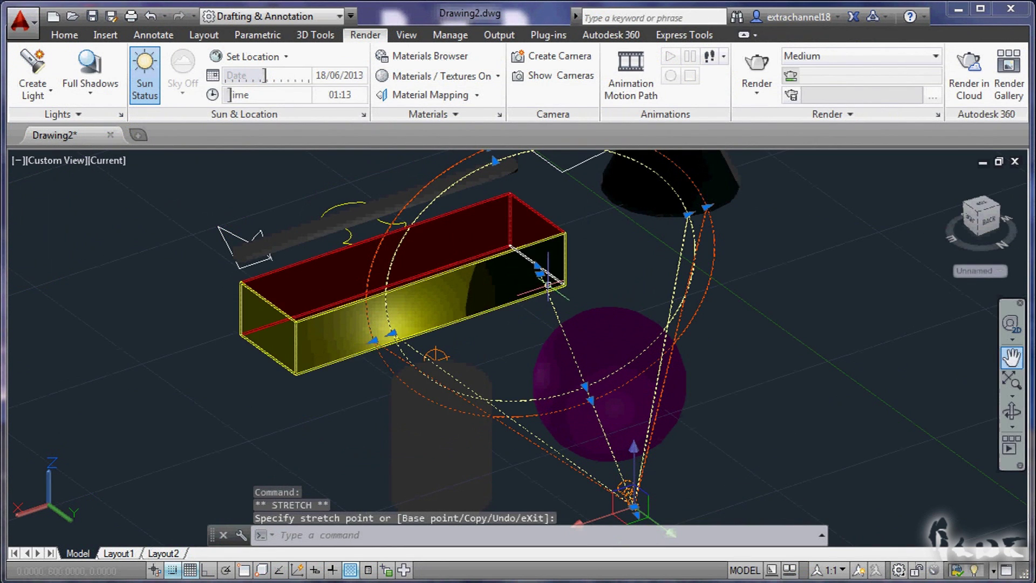
# Step: Grip-stretch the spotlight's target point toward the magenta sphere and shift its source along the Y axis toward the sphere
pyautogui.click(540, 273)
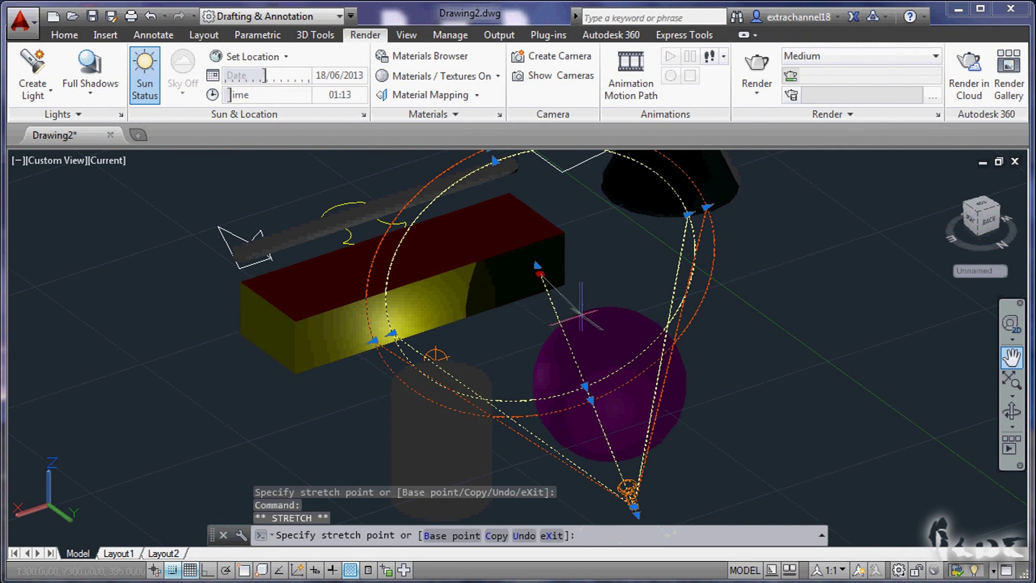
pyautogui.click(605, 334)
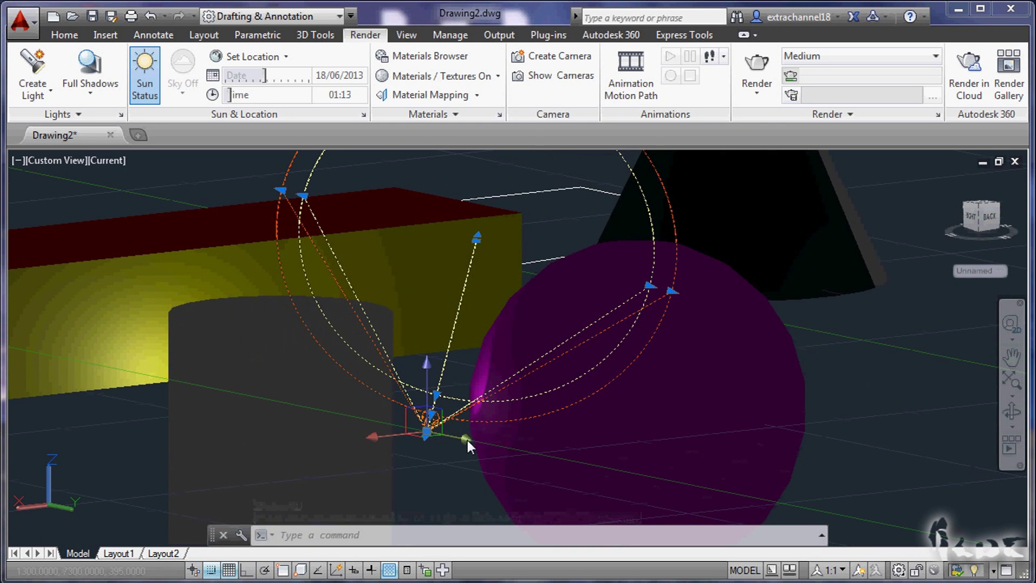
pyautogui.click(466, 439)
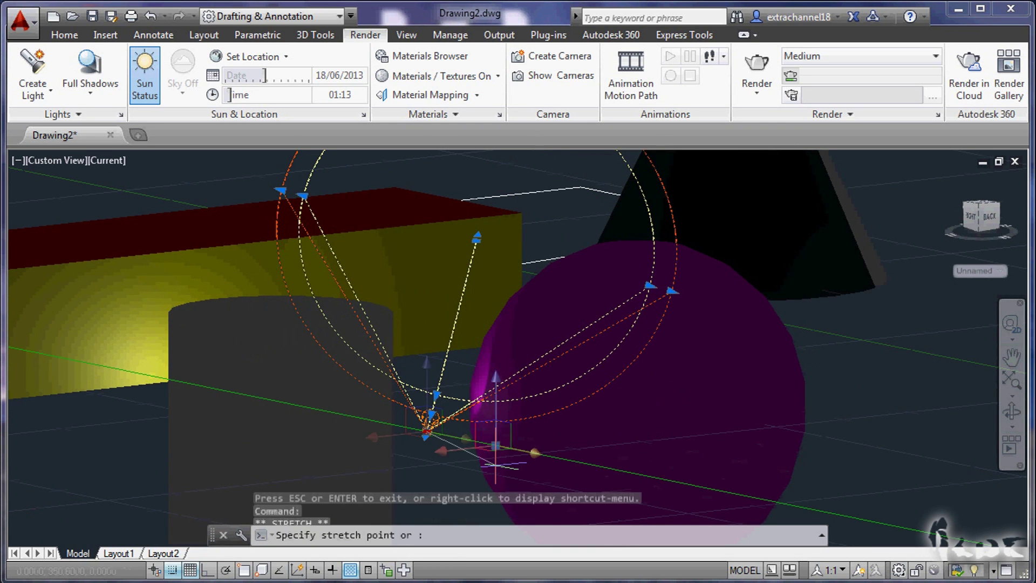
pyautogui.click(594, 464)
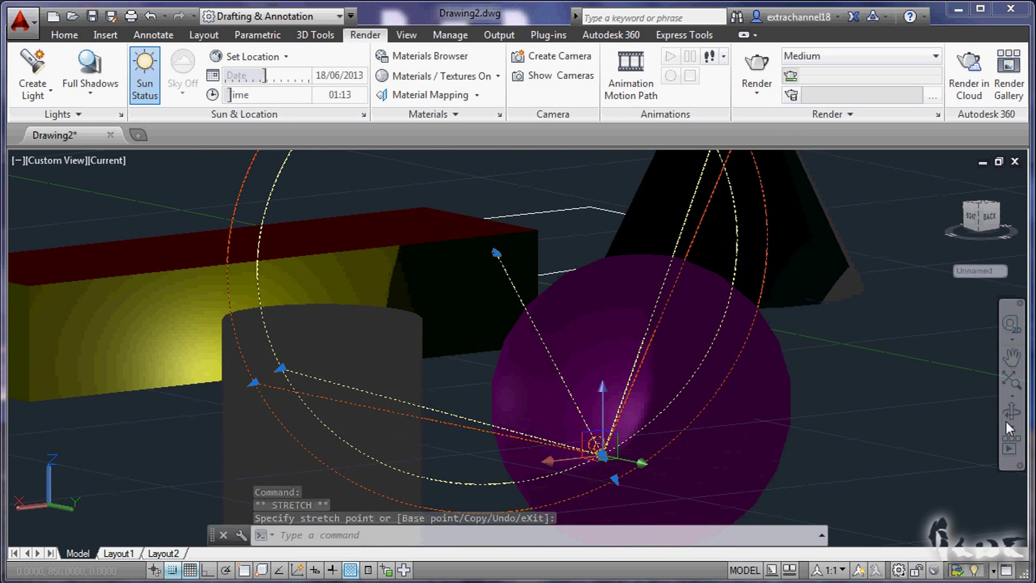
# Step: Shift the spotlight's source along the X axis until it sits just beside the magenta sphere
pyautogui.click(1011, 413)
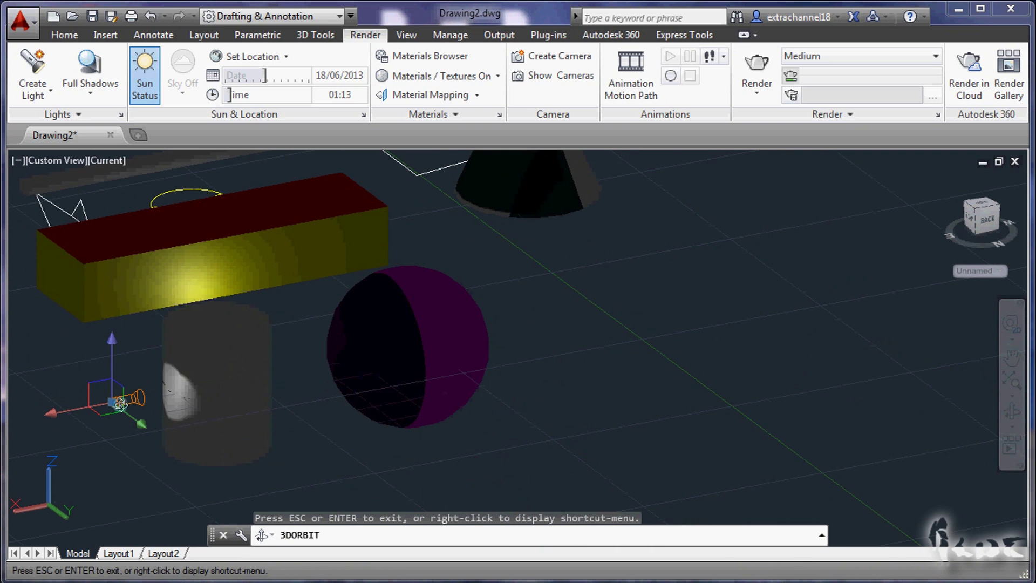
pyautogui.press('Escape')
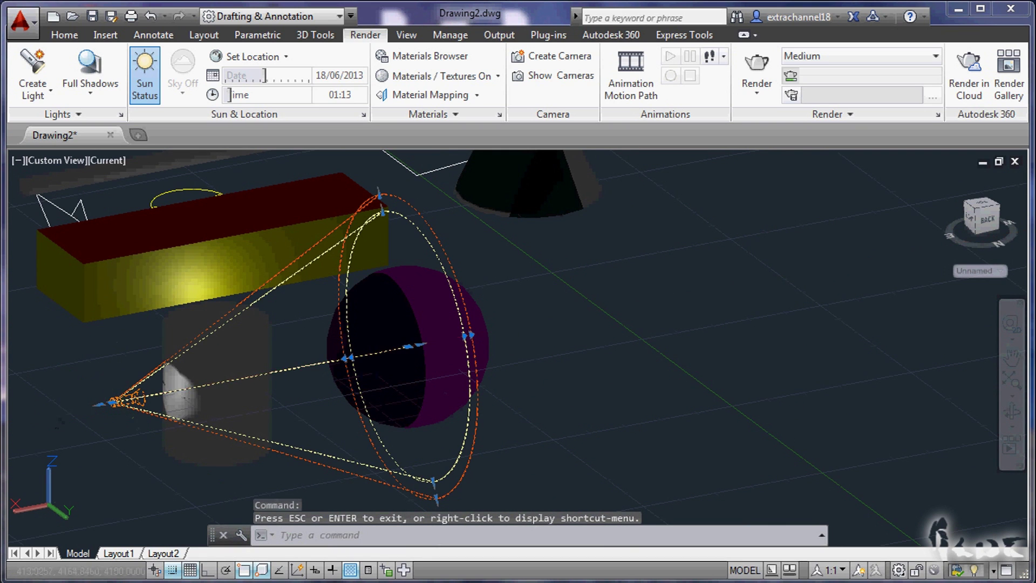
pyautogui.click(53, 414)
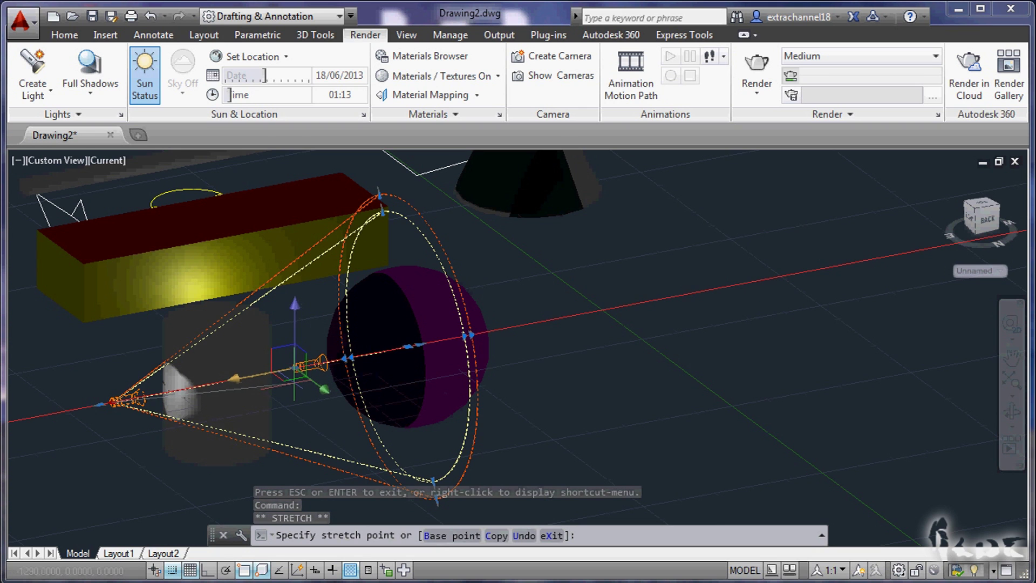
pyautogui.click(296, 367)
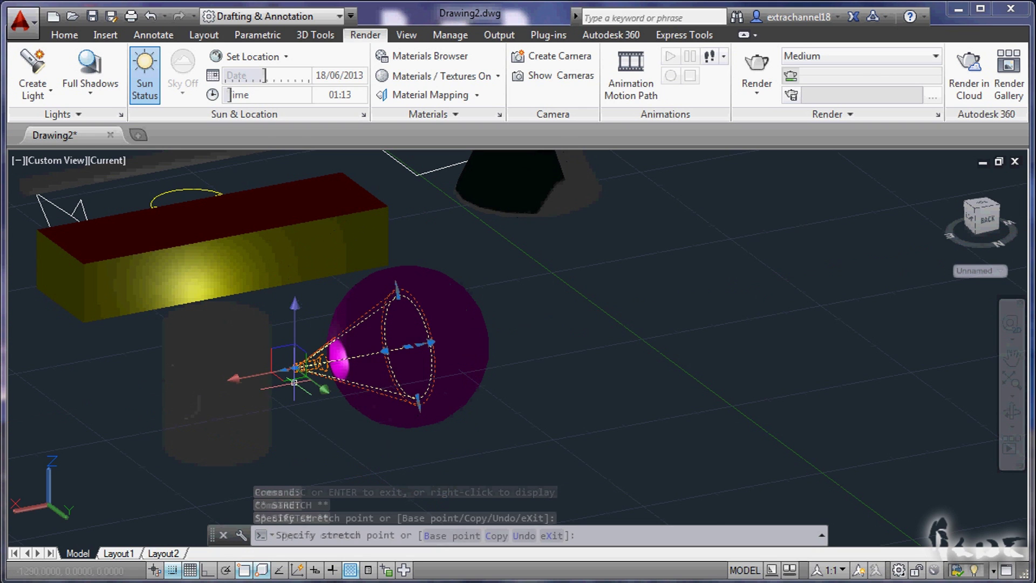
# Step: Grip-stretch the spotlight's target point toward the end of the long box nearest the magenta sphere
pyautogui.click(1012, 411)
pyautogui.moveTo(504, 399); pyautogui.dragTo(535, 412)
pyautogui.moveTo(475, 433); pyautogui.dragTo(353, 390)
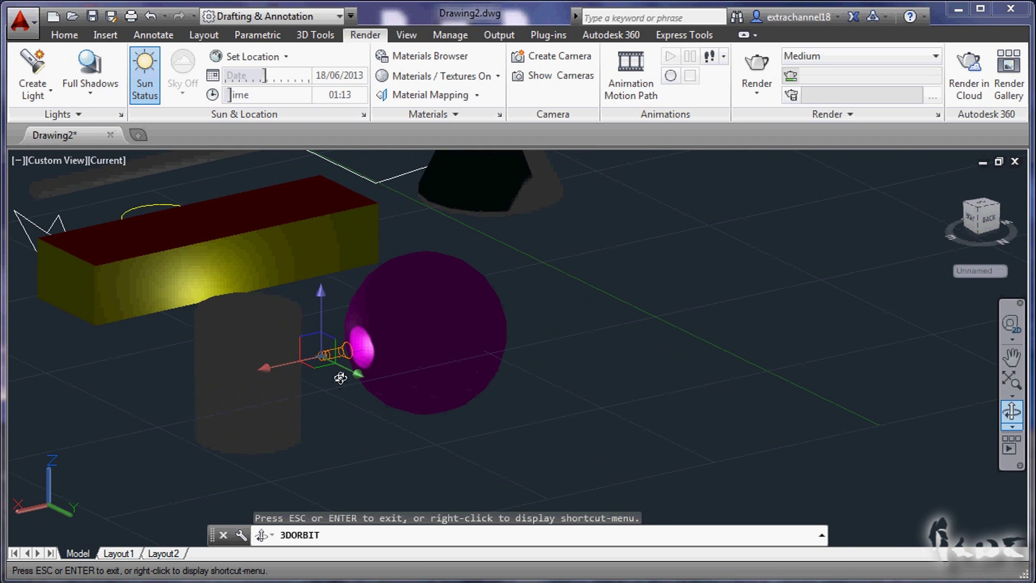
pyautogui.press('Escape')
pyautogui.click(384, 345)
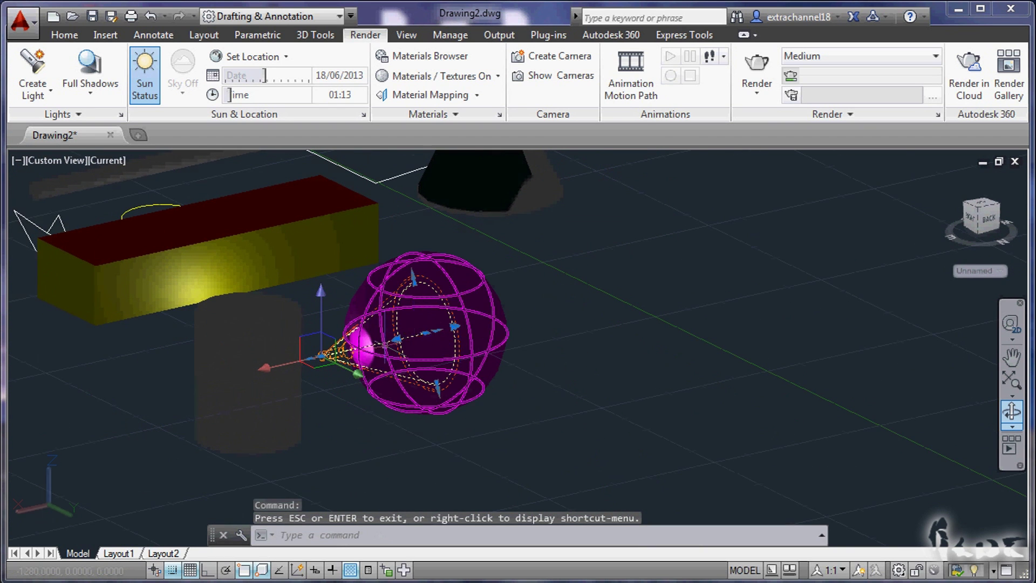
pyautogui.scroll(5, 404, 357)
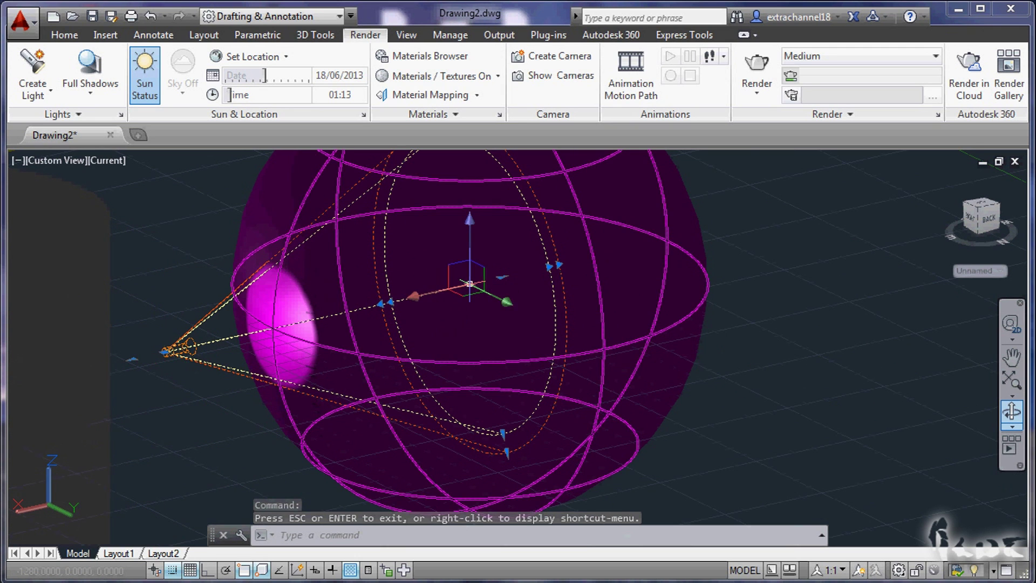
pyautogui.click(470, 283)
pyautogui.scroll(-4, 469, 283)
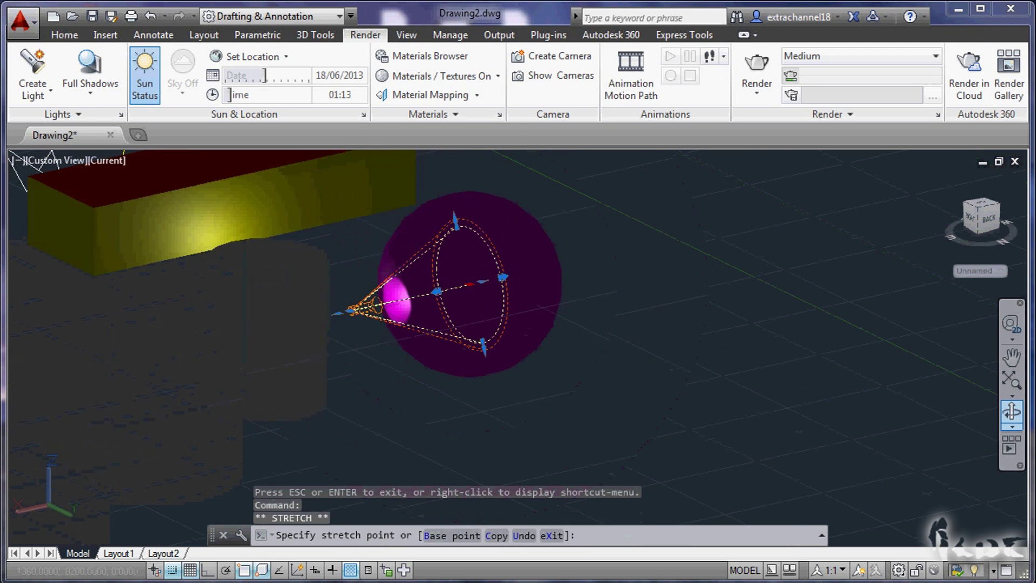
pyautogui.scroll(-2, 419, 189)
pyautogui.scroll(5, 381, 330)
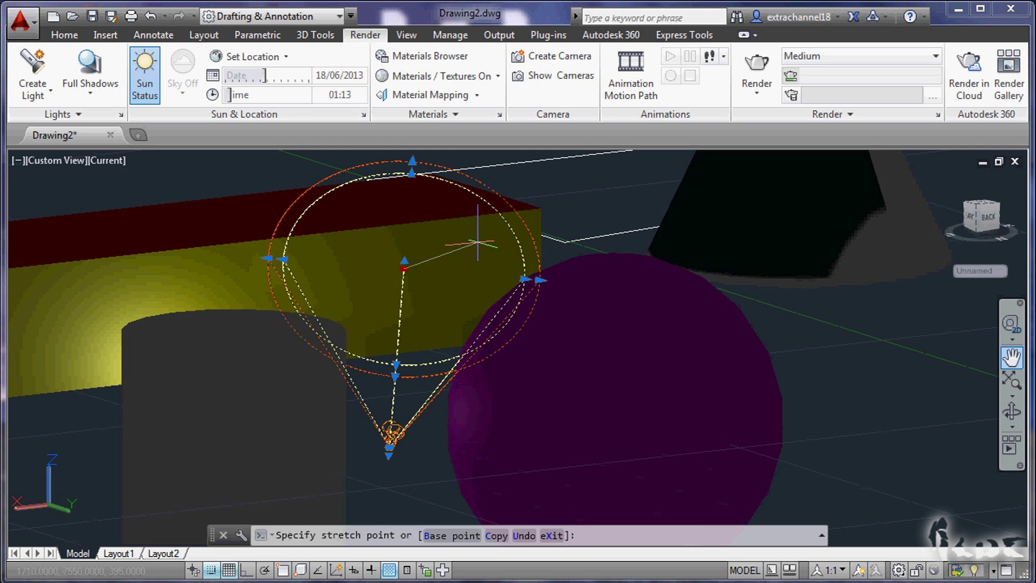
pyautogui.click(477, 242)
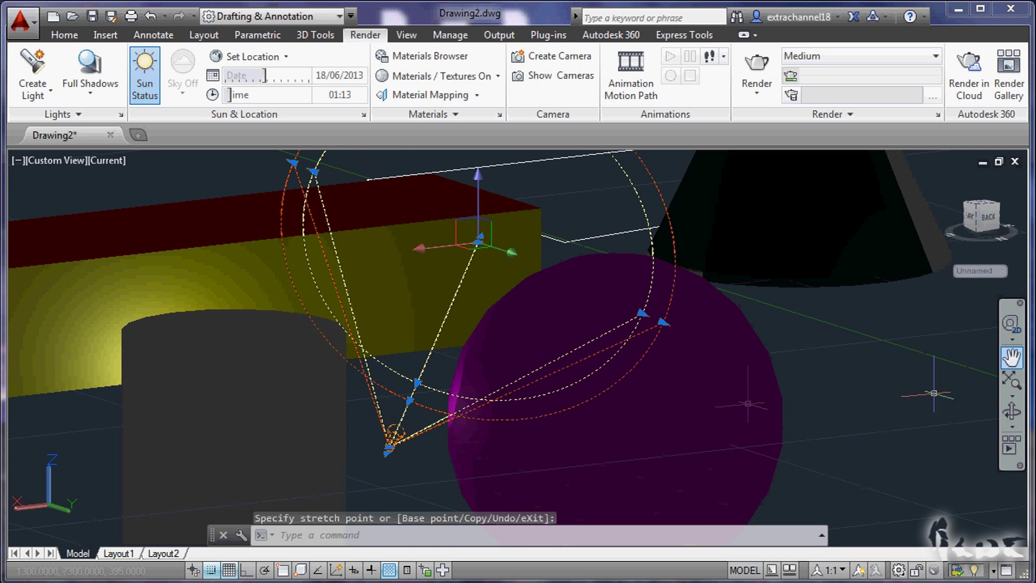
# Step: Place the spotlight's target on the long box's upper corner, and turn off both Object Snap and 3D Object Snap
pyautogui.click(542, 206)
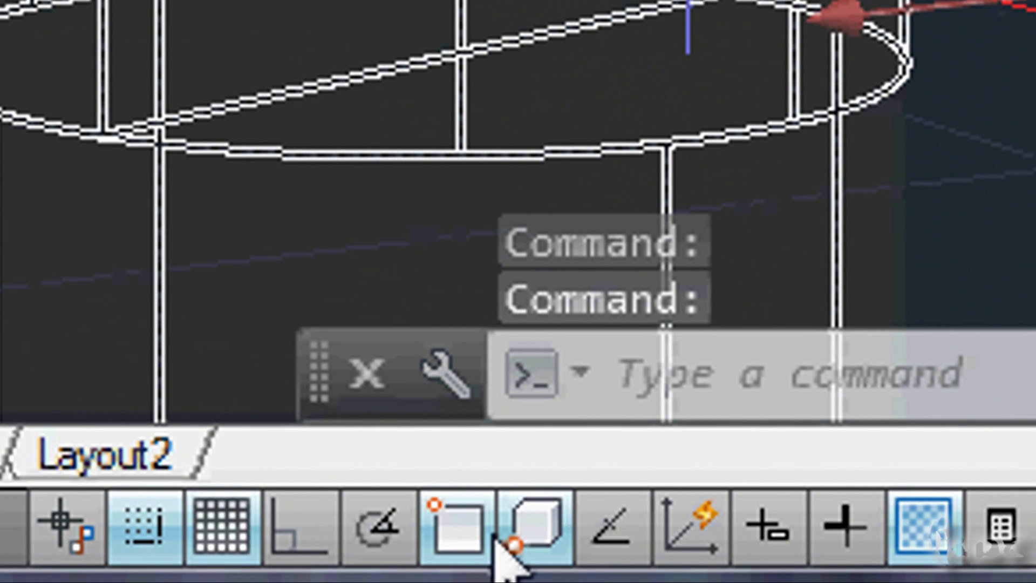
pyautogui.click(458, 534)
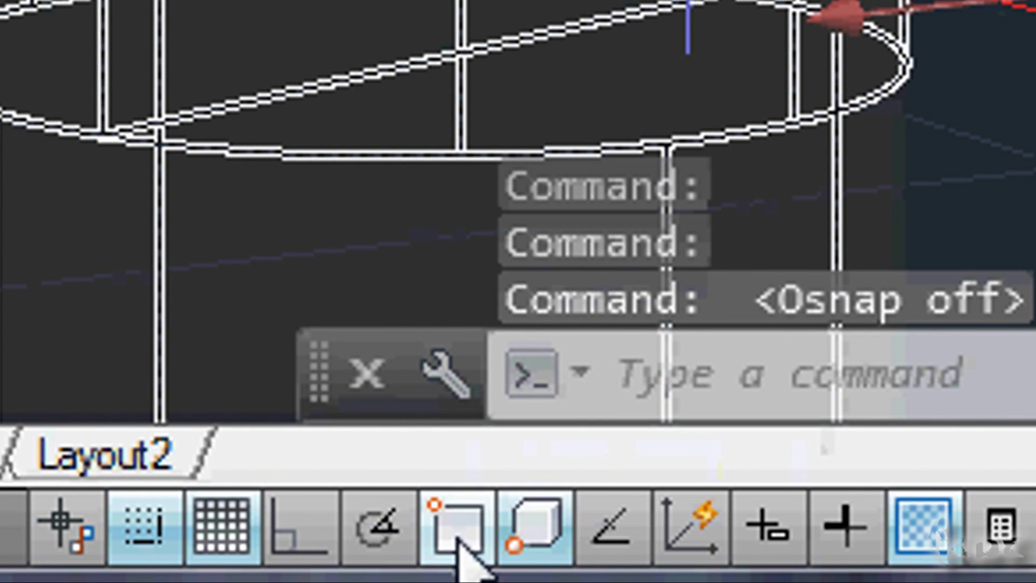
pyautogui.click(523, 548)
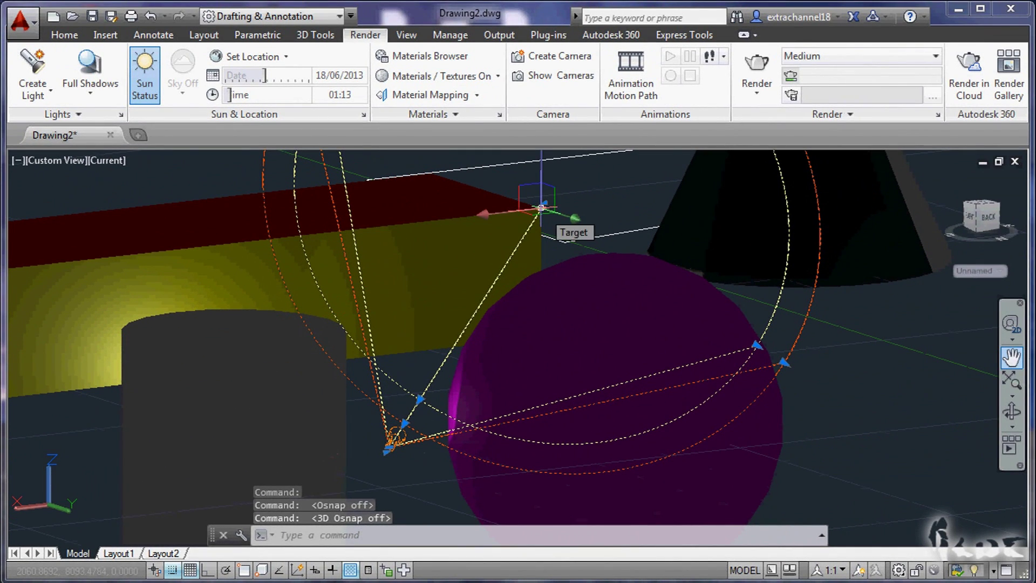
pyautogui.click(542, 207)
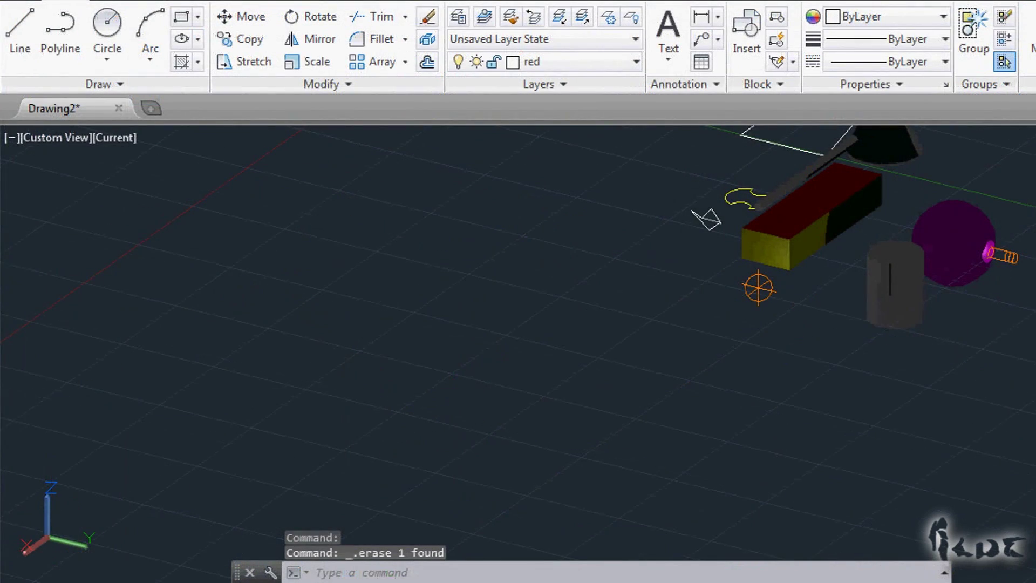
# Step: Switch the model view from parallel to Perspective projection, with the cylinder, sphere and both lights in view
pyautogui.keyDown('shift'); pyautogui.moveTo(918, 351); pyautogui.dragTo(1018, 278, button='middle'); pyautogui.keyUp('shift')
pyautogui.scroll(5, 868, 269)
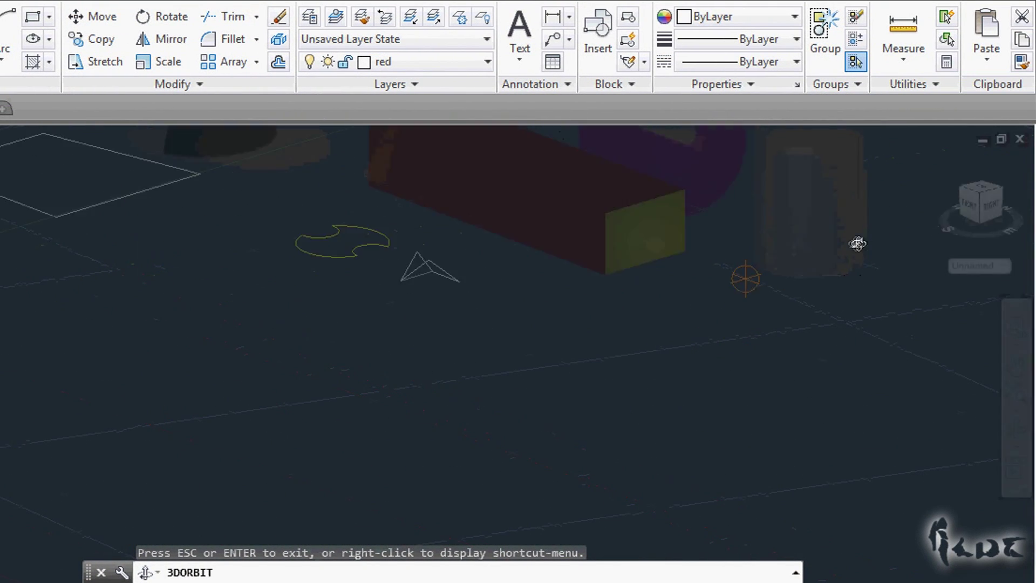
pyautogui.click(1015, 367)
pyautogui.moveTo(842, 282); pyautogui.dragTo(709, 419)
pyautogui.scroll(-3, 709, 419)
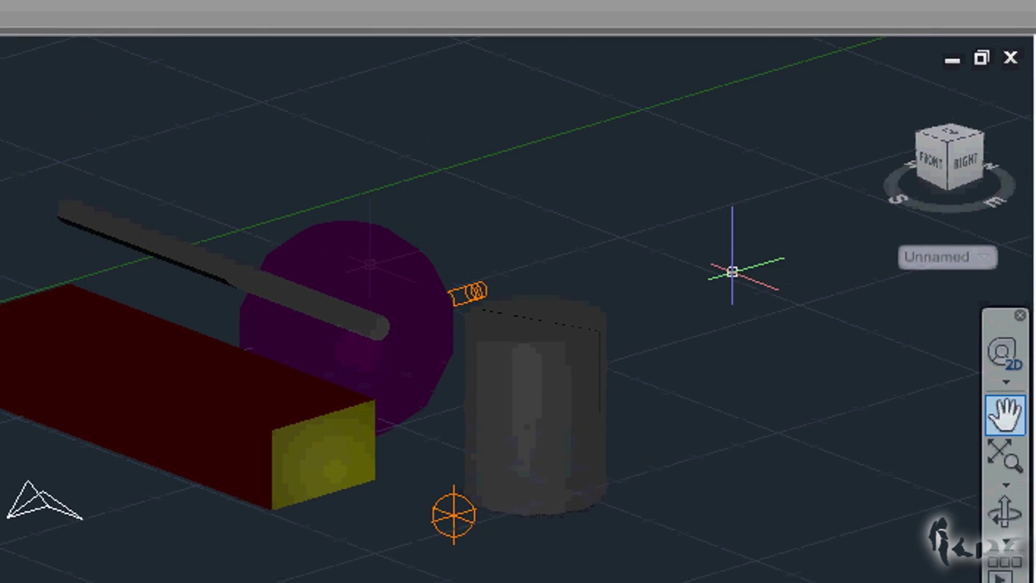
pyautogui.click(1022, 215)
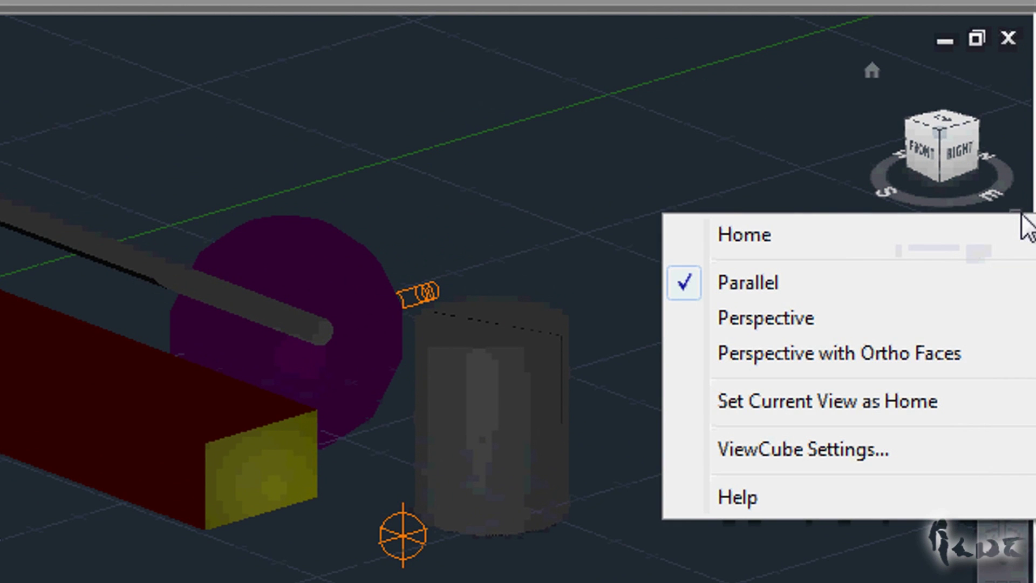
pyautogui.click(1015, 215)
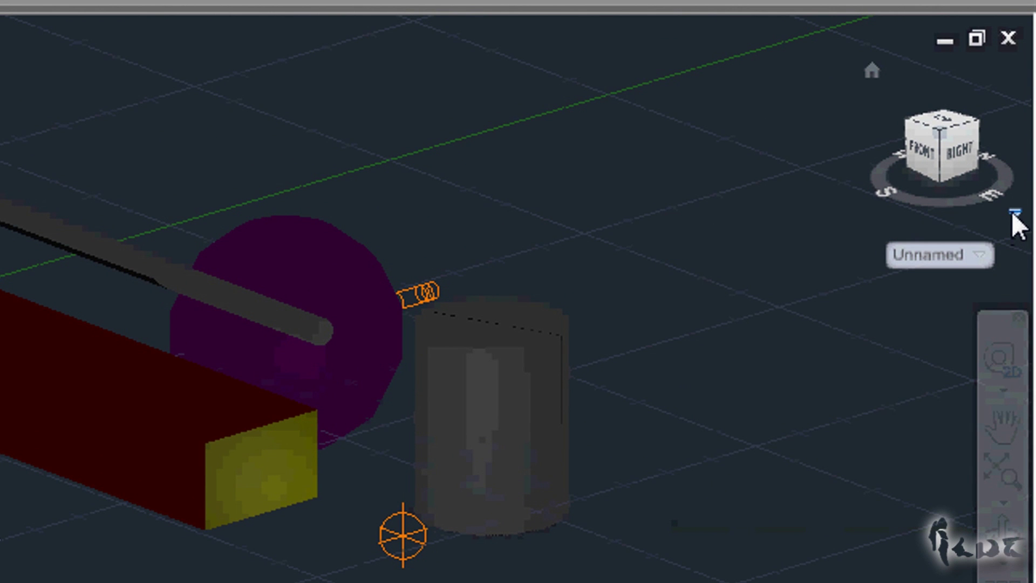
pyautogui.click(1015, 215)
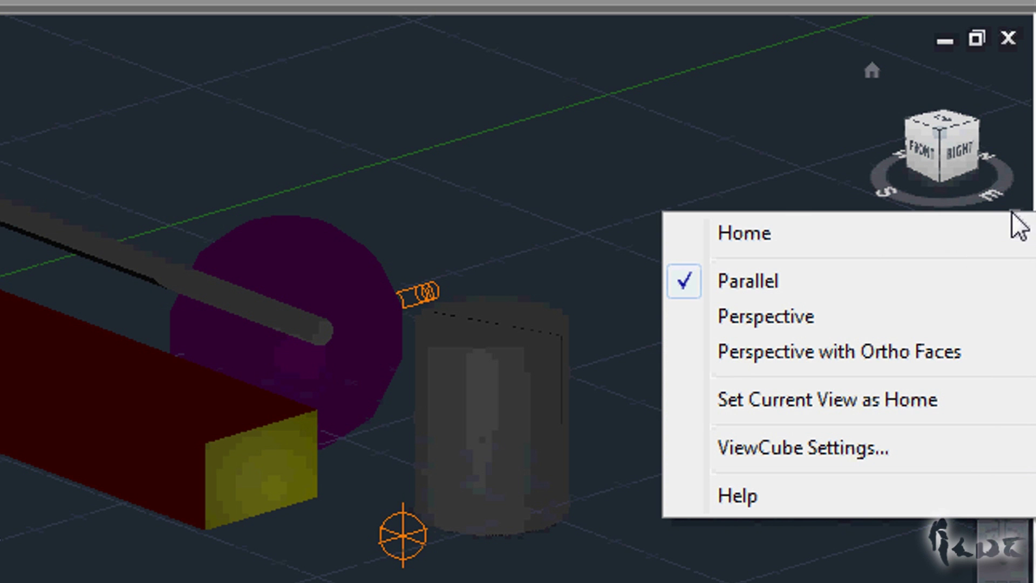
pyautogui.click(850, 314)
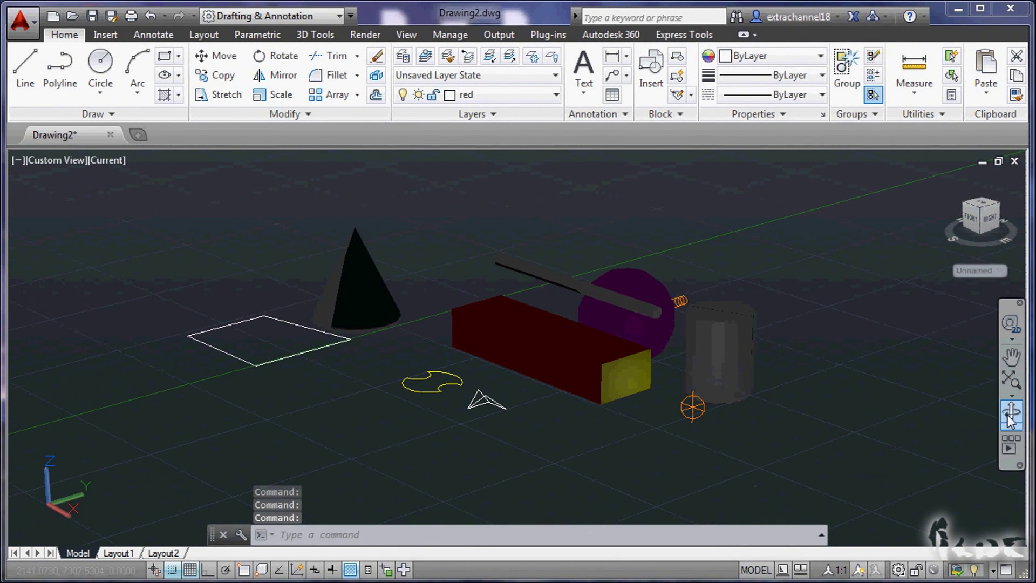
# Step: Rotate the UCS about its Y axis by the default 90 degrees
pyautogui.click(1011, 415)
pyautogui.moveTo(826, 391); pyautogui.dragTo(840, 363)
pyautogui.moveTo(604, 374); pyautogui.dragTo(616, 375)
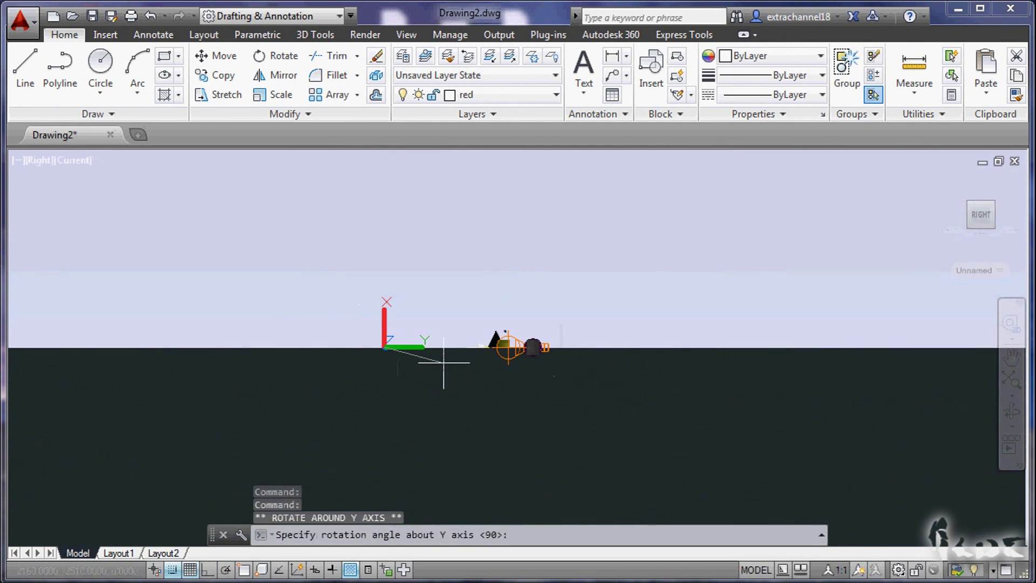
pyautogui.press('Return')
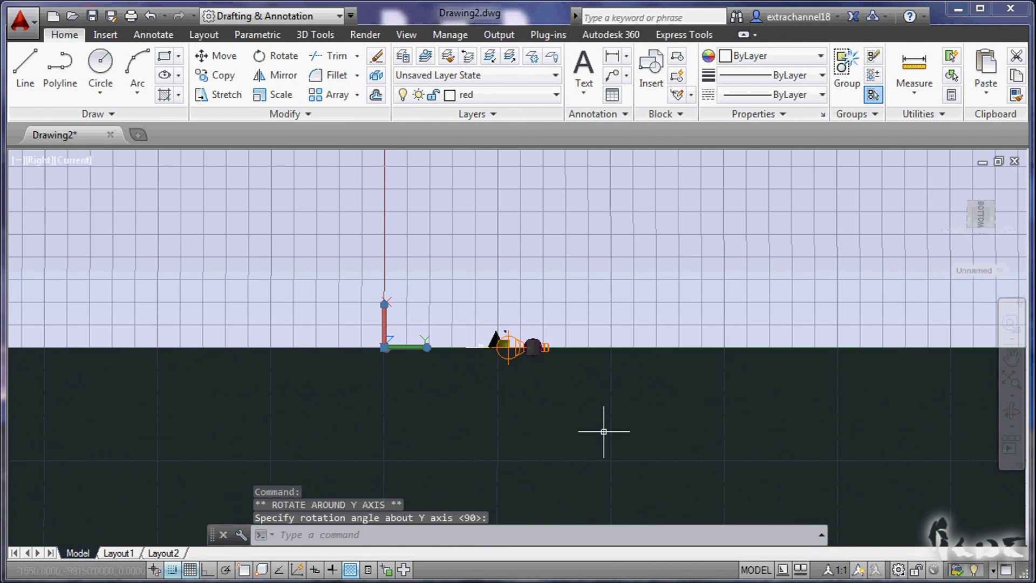
# Step: Turn on Sky Background for the sun and set the sun's time to 14:15
pyautogui.keyDown('shift'); pyautogui.moveTo(669, 335); pyautogui.dragTo(755, 330, button='middle'); pyautogui.keyUp('shift')
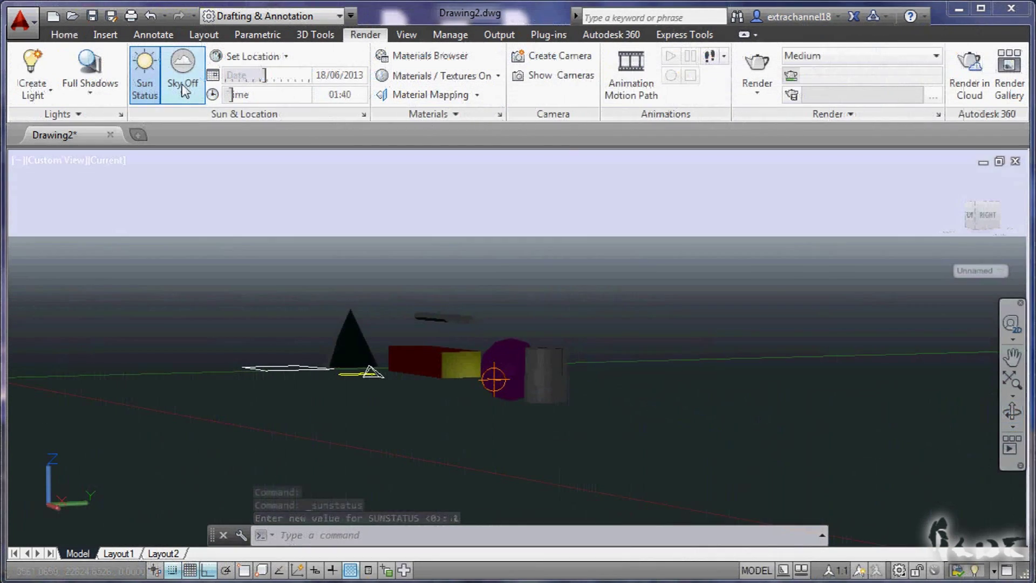
pyautogui.click(182, 78)
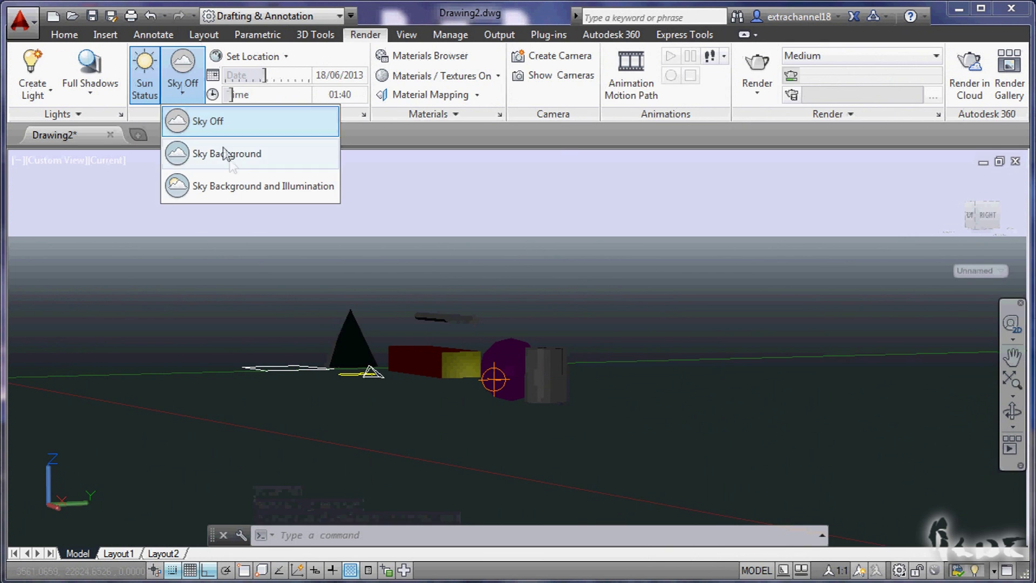
pyautogui.click(234, 162)
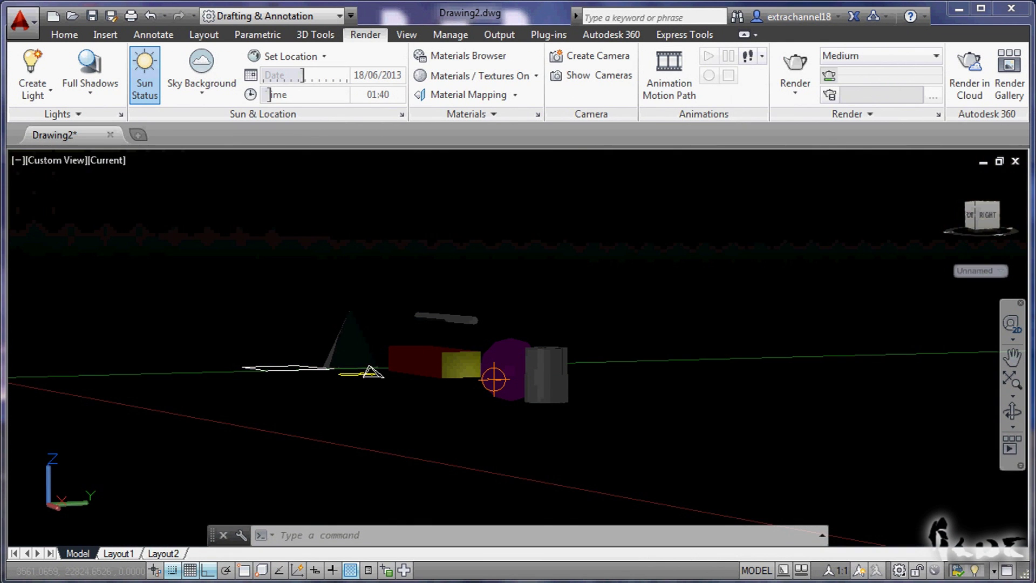
pyautogui.moveTo(269, 95); pyautogui.dragTo(277, 95)
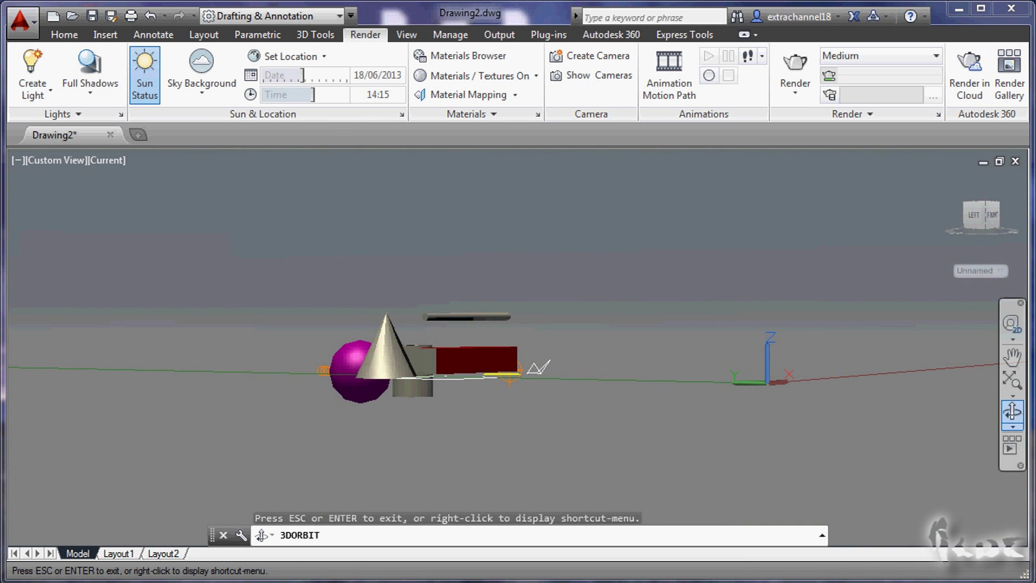
pyautogui.moveTo(755, 324); pyautogui.dragTo(435, 281)
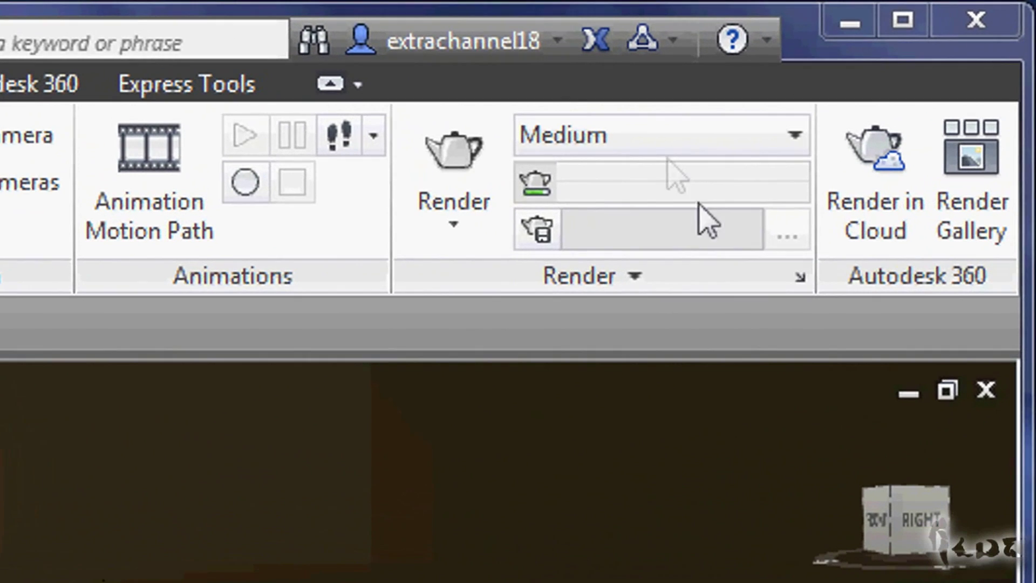
# Step: Set the render quality preset to High
pyautogui.click(835, 71)
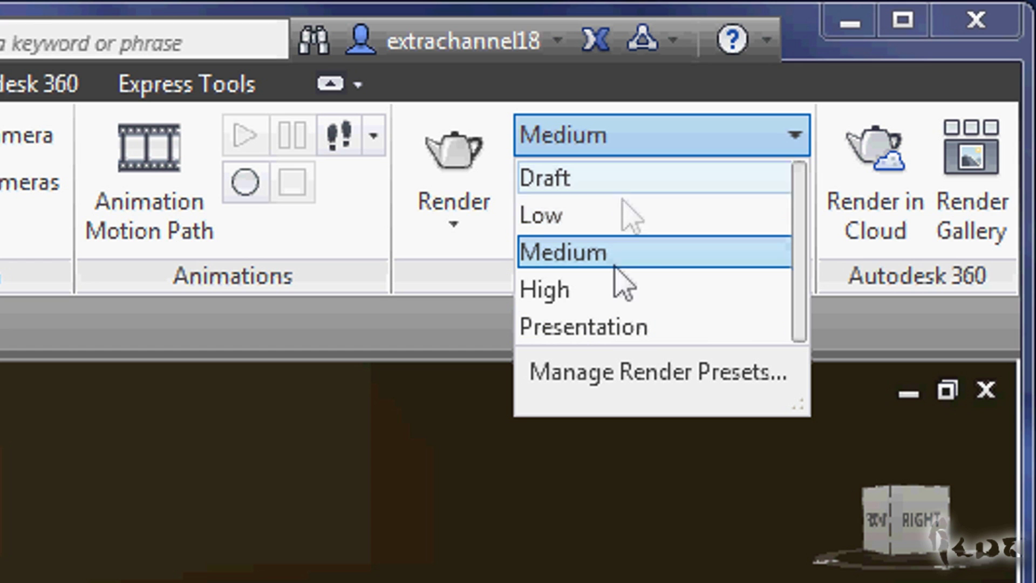
pyautogui.press('Escape')
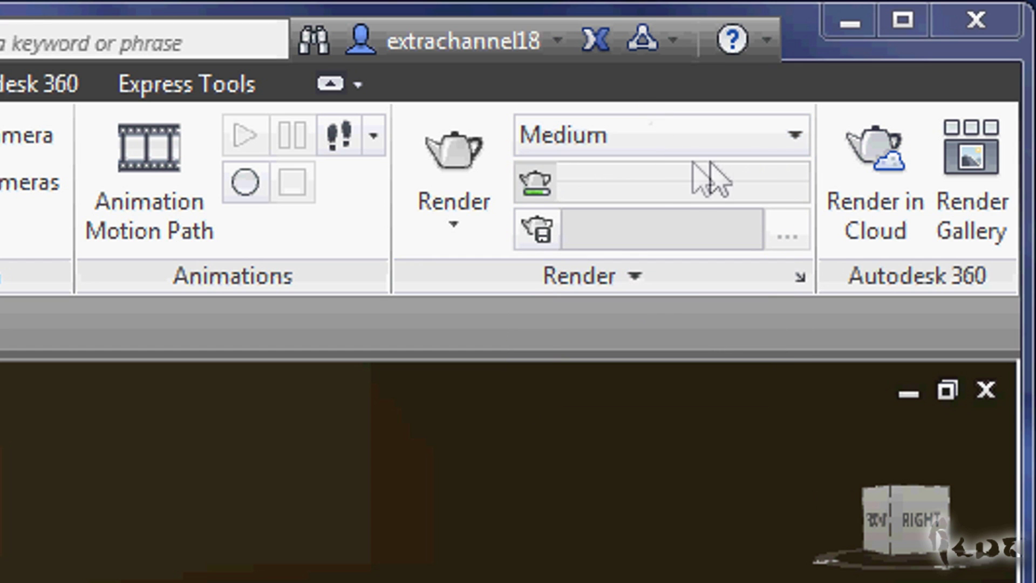
pyautogui.click(684, 143)
pyautogui.click(646, 292)
pyautogui.click(645, 139)
pyautogui.click(645, 140)
# Step: Render the current view of the lit solids with the High preset, without the Medium Images Library, and close the finished render
pyautogui.click(458, 227)
pyautogui.click(460, 210)
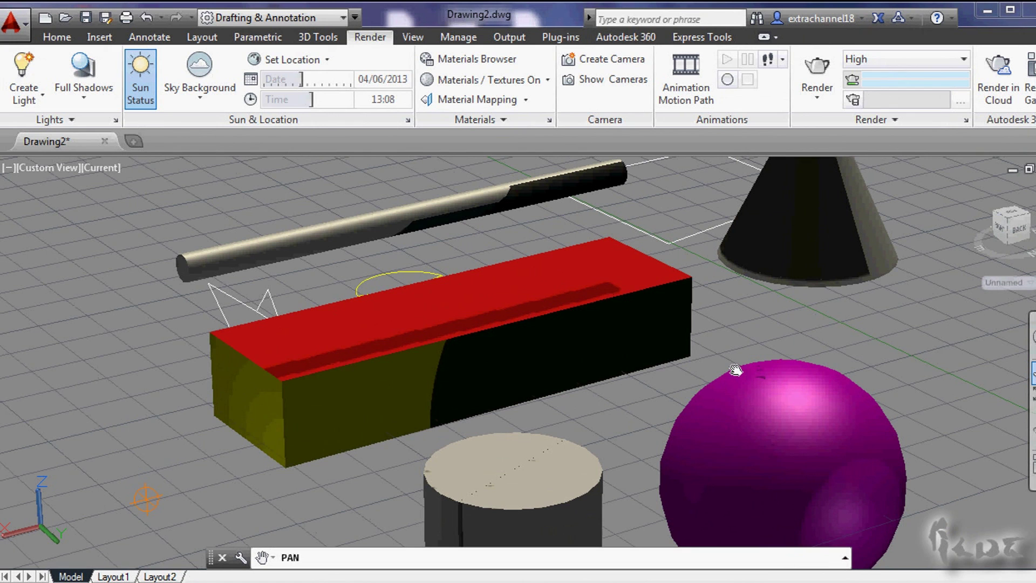
pyautogui.click(818, 67)
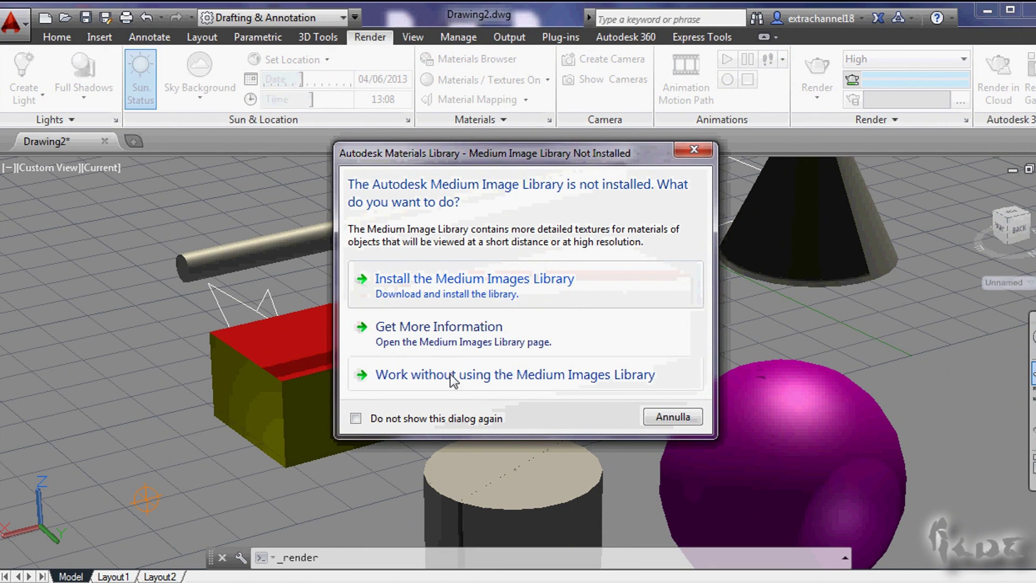
pyautogui.click(454, 375)
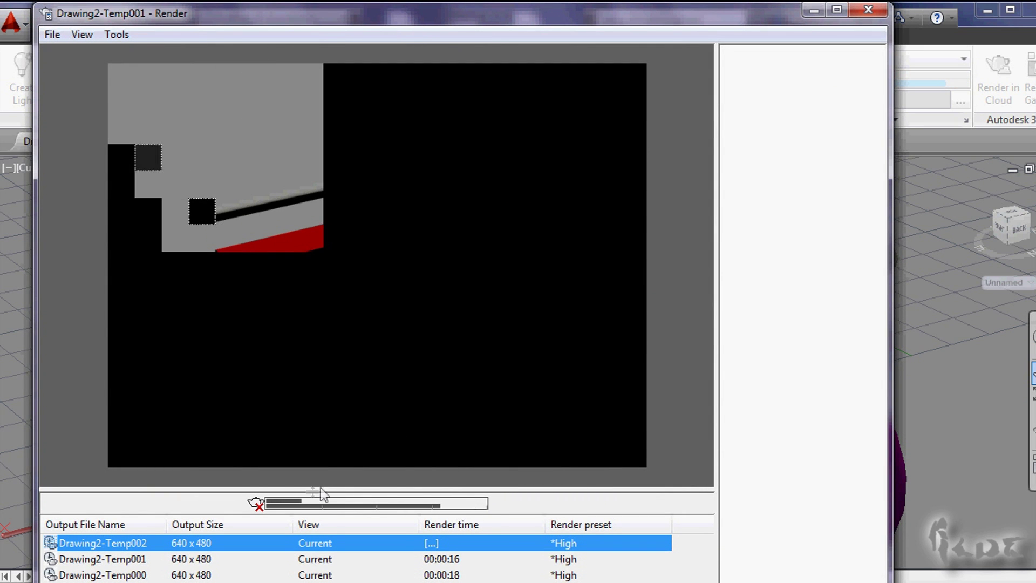
pyautogui.moveTo(351, 507)
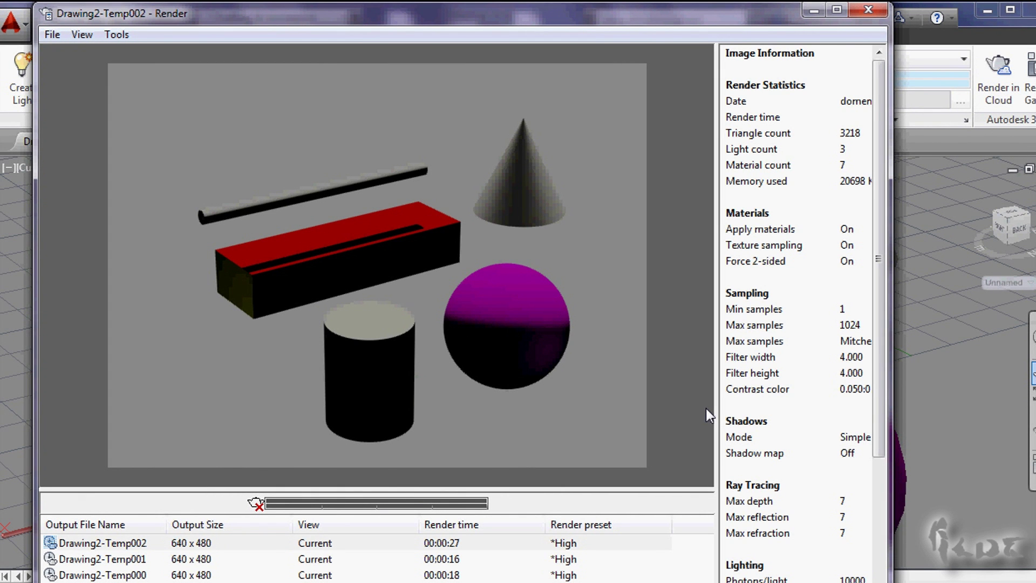
pyautogui.click(869, 11)
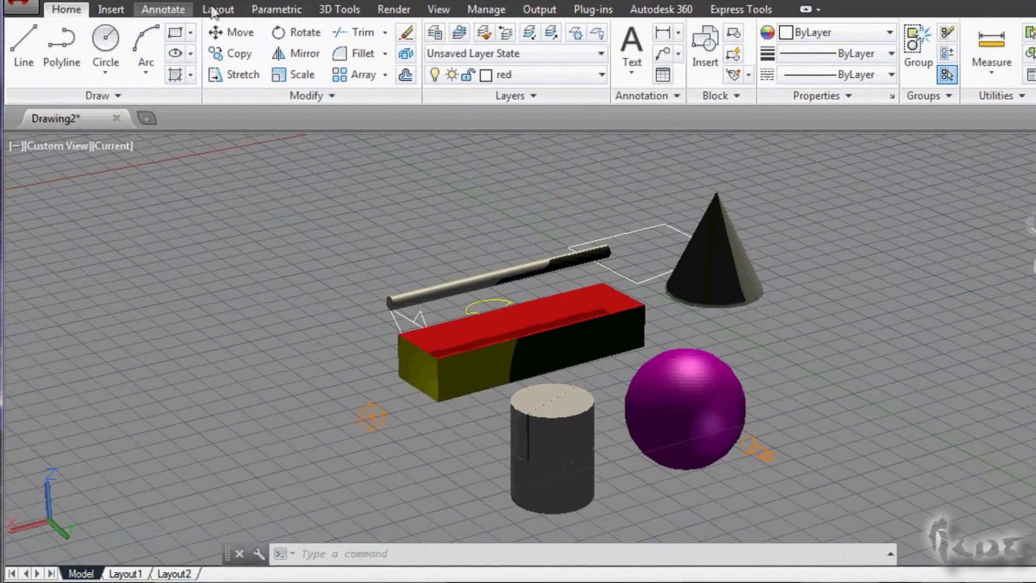
# Step: Draw a large, very thin box as a ground slab, starting beside the magenta sphere
pyautogui.click(340, 9)
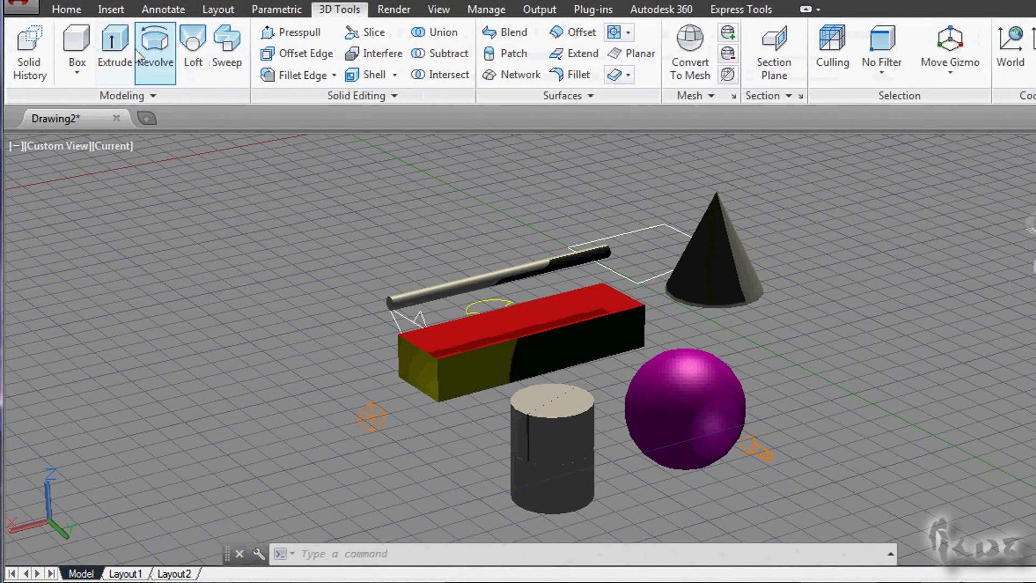
pyautogui.click(76, 46)
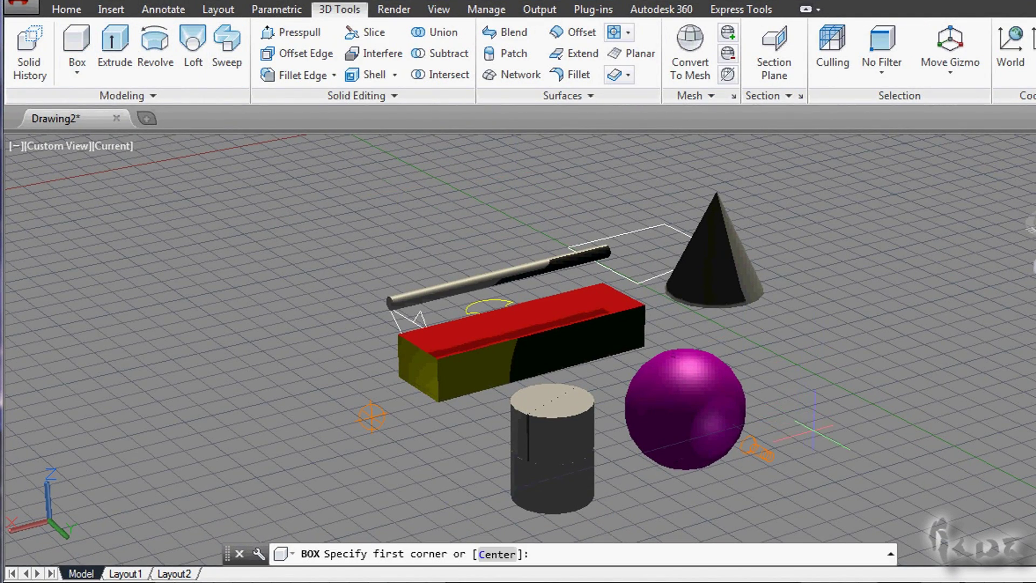
pyautogui.click(814, 431)
pyautogui.click(1015, 539)
pyautogui.scroll(-6, 560, 349)
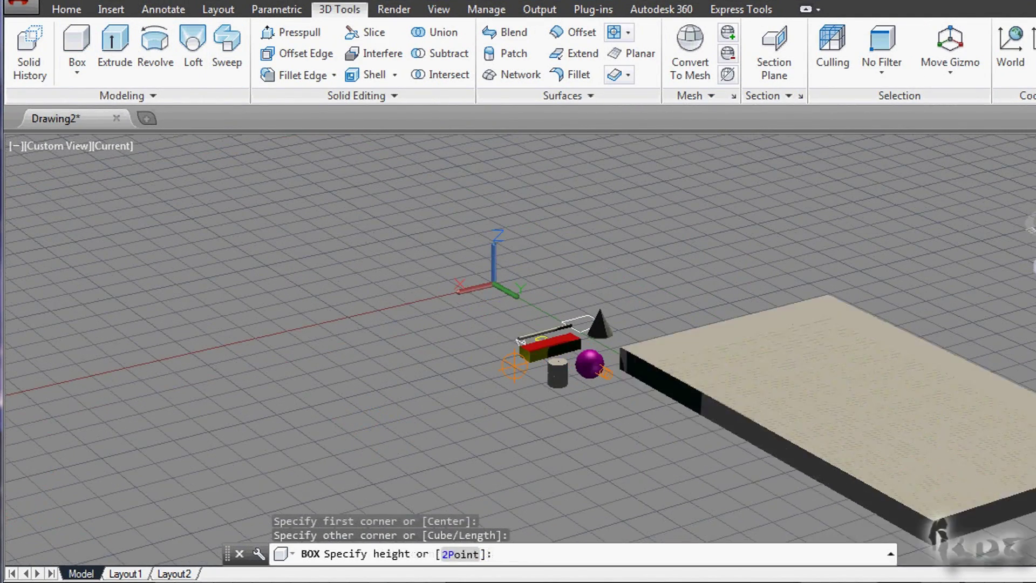
pyautogui.moveTo(869, 294); pyautogui.dragTo(786, 291, button='middle')
pyautogui.scroll(6, 786, 291)
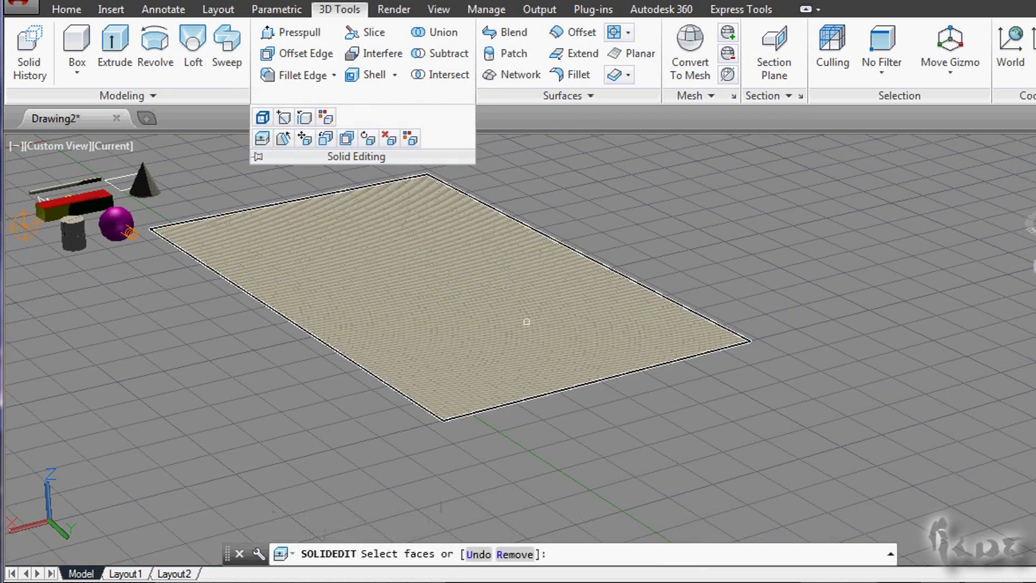
# Step: Colour the top face of the ground slab green
pyautogui.click(526, 324)
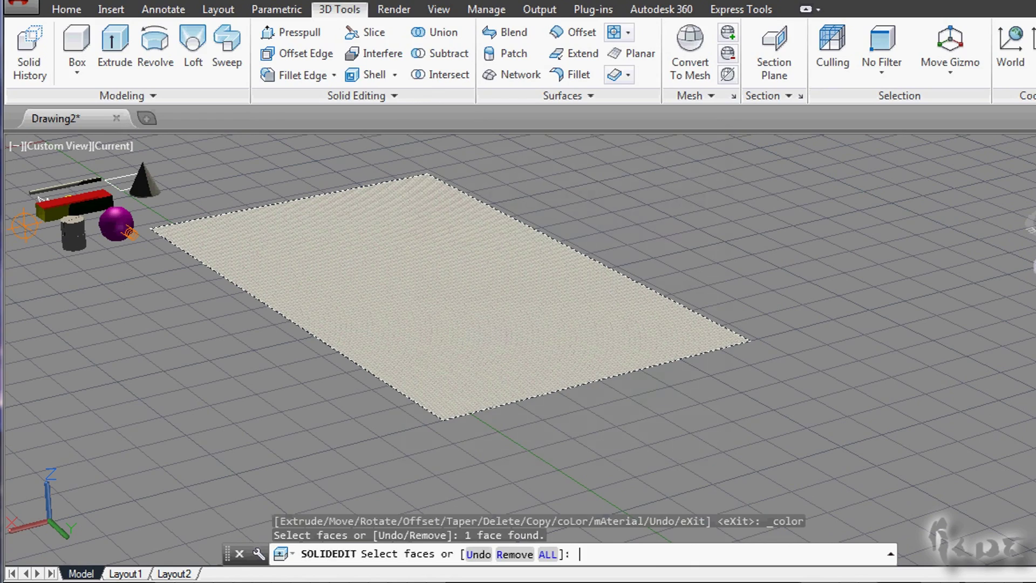
pyautogui.press('Return')
pyautogui.click(537, 433)
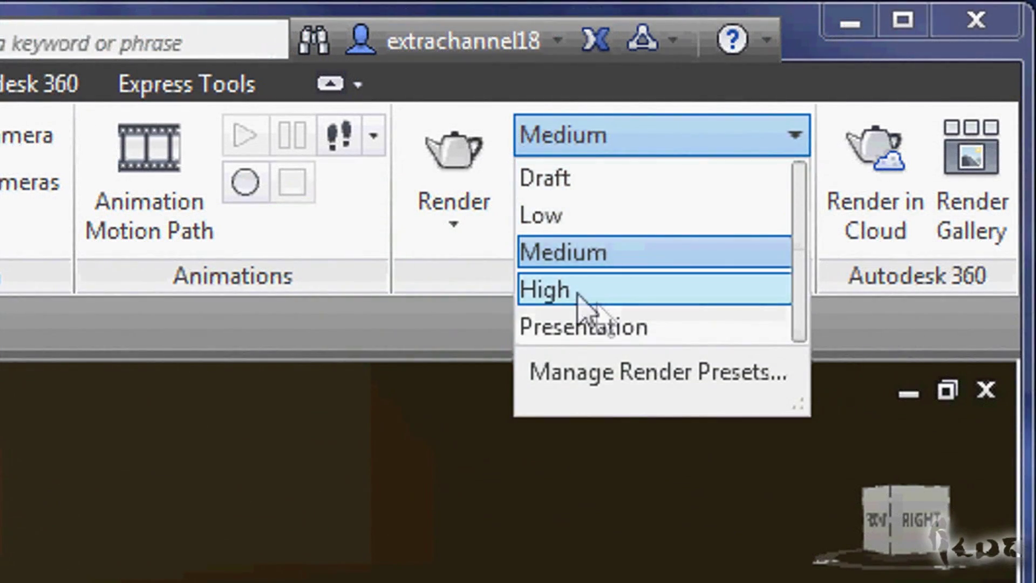
# Step: Raise the render quality slider to its maximum, then review the output sizes and the fog environment settings, keeping 640 x 480
pyautogui.click(564, 289)
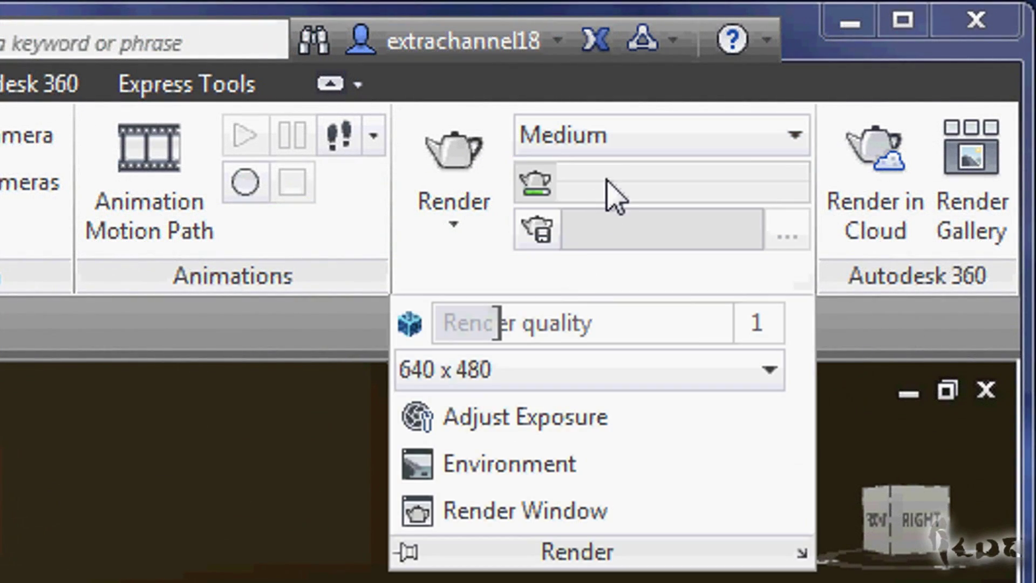
pyautogui.moveTo(488, 324); pyautogui.dragTo(745, 345)
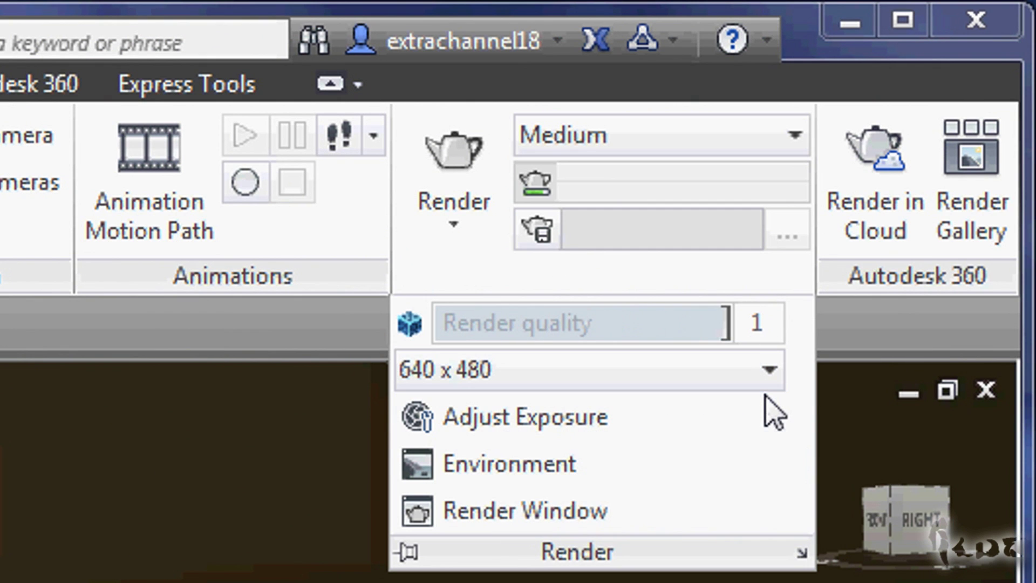
pyautogui.click(756, 376)
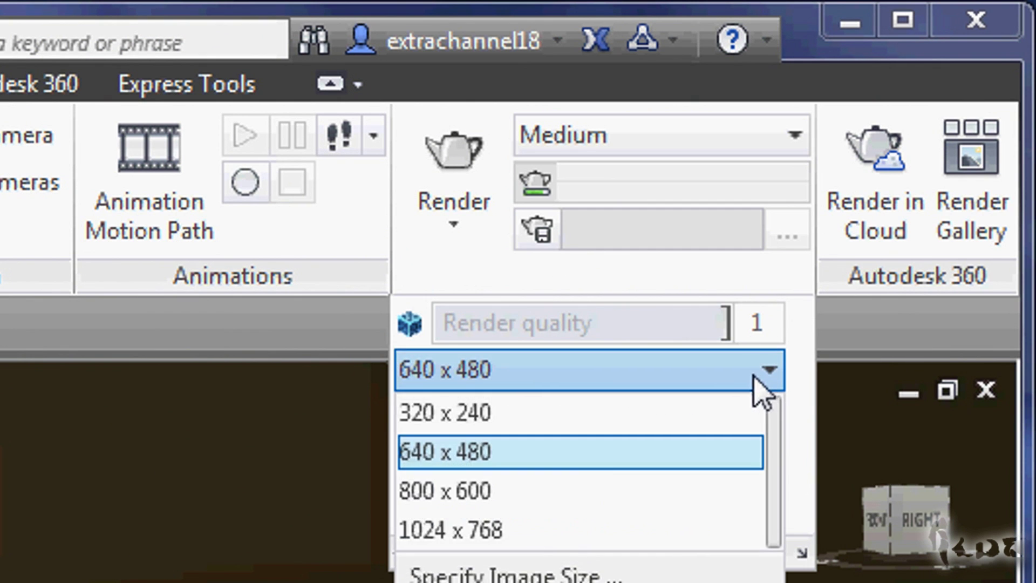
pyautogui.click(756, 376)
pyautogui.click(488, 465)
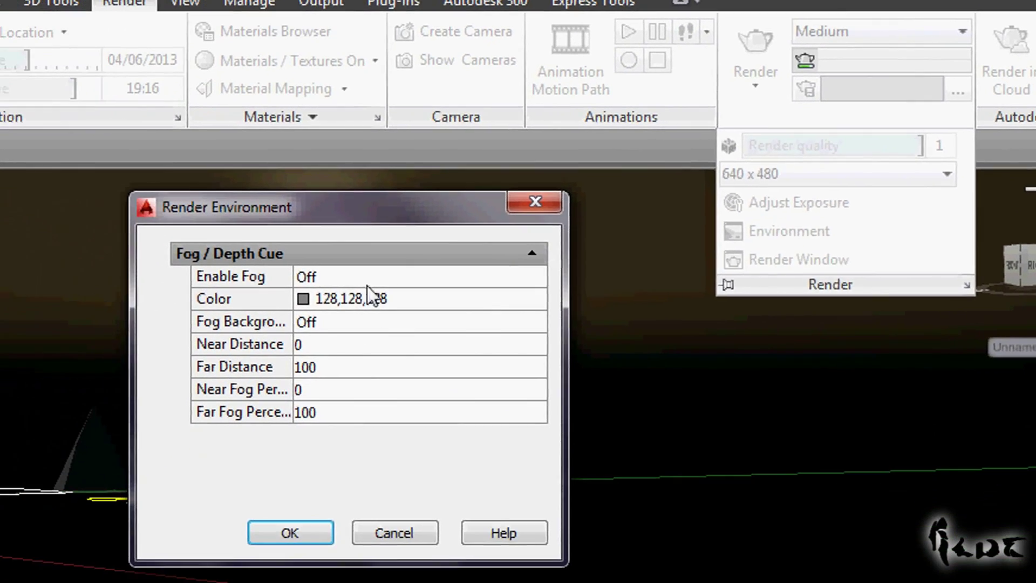
pyautogui.click(329, 535)
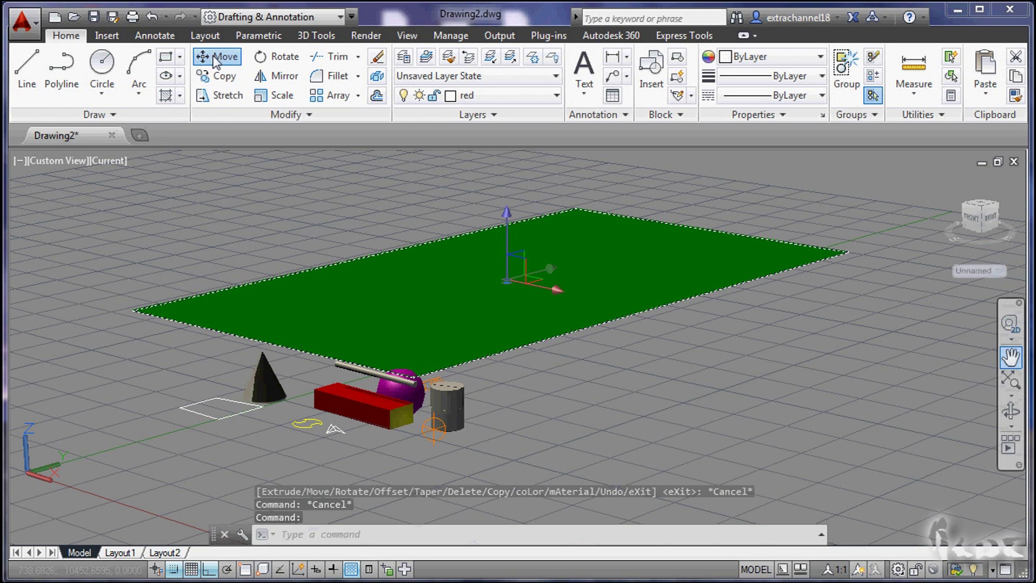
# Step: Move the green slab underneath the cone, red box, sphere and cylinder, with Ortho turned off
pyautogui.click(216, 57)
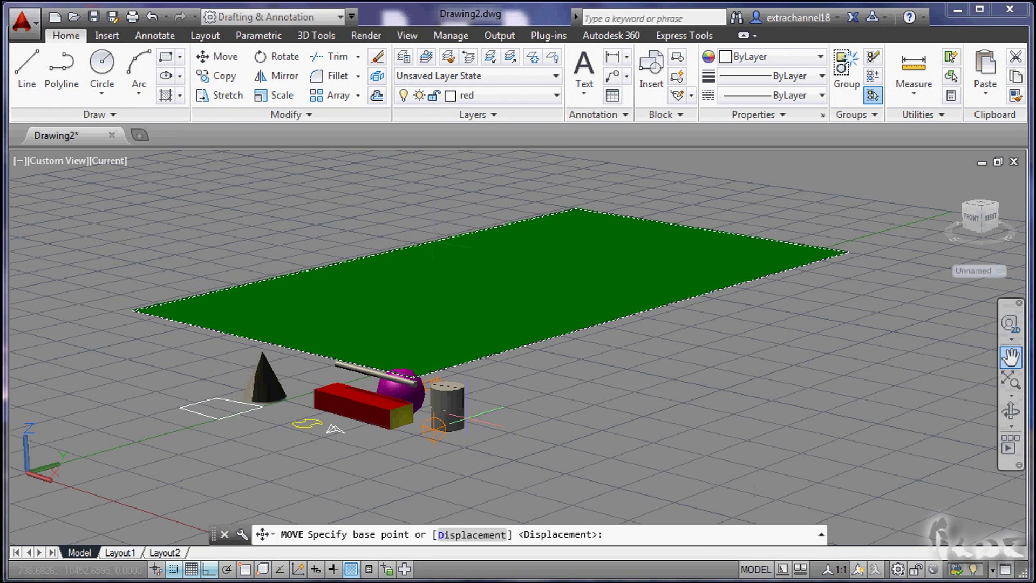
pyautogui.click(450, 365)
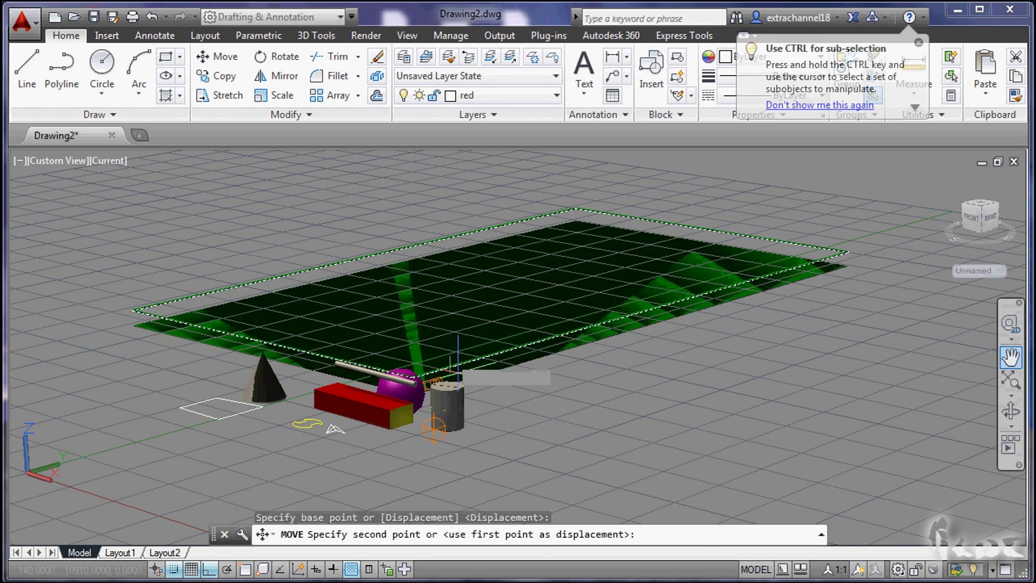
pyautogui.press('F8')
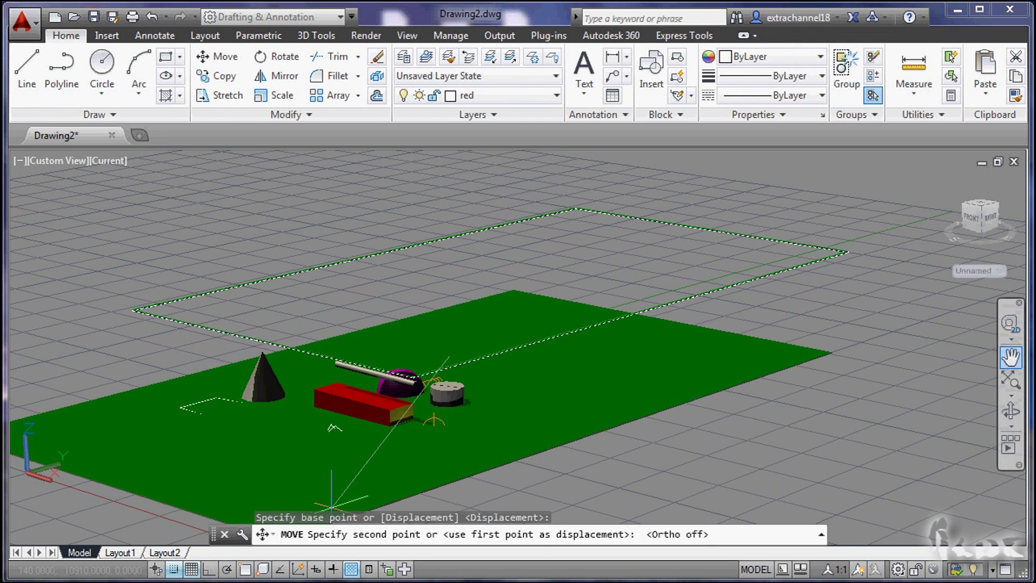
pyautogui.click(332, 494)
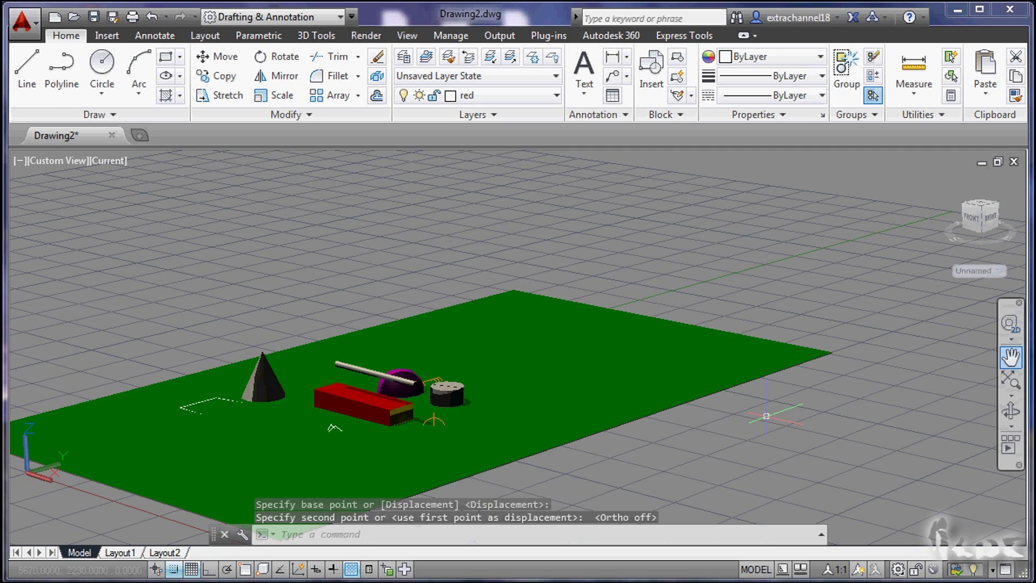
# Step: Set the sun's time to 19:11 for an evening sky behind the solids and green slab
pyautogui.keyDown('shift'); pyautogui.moveTo(766, 416); pyautogui.dragTo(675, 377, button='middle'); pyautogui.keyUp('shift')
pyautogui.click(366, 35)
pyautogui.moveTo(309, 96); pyautogui.dragTo(340, 108)
pyautogui.moveTo(689, 359); pyautogui.dragTo(727, 373)
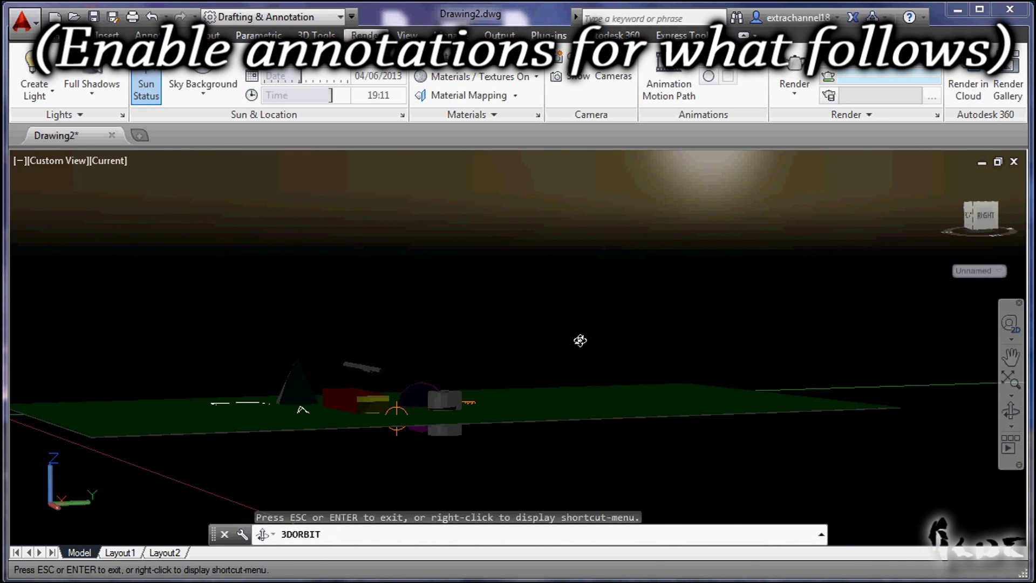
pyautogui.press('Escape')
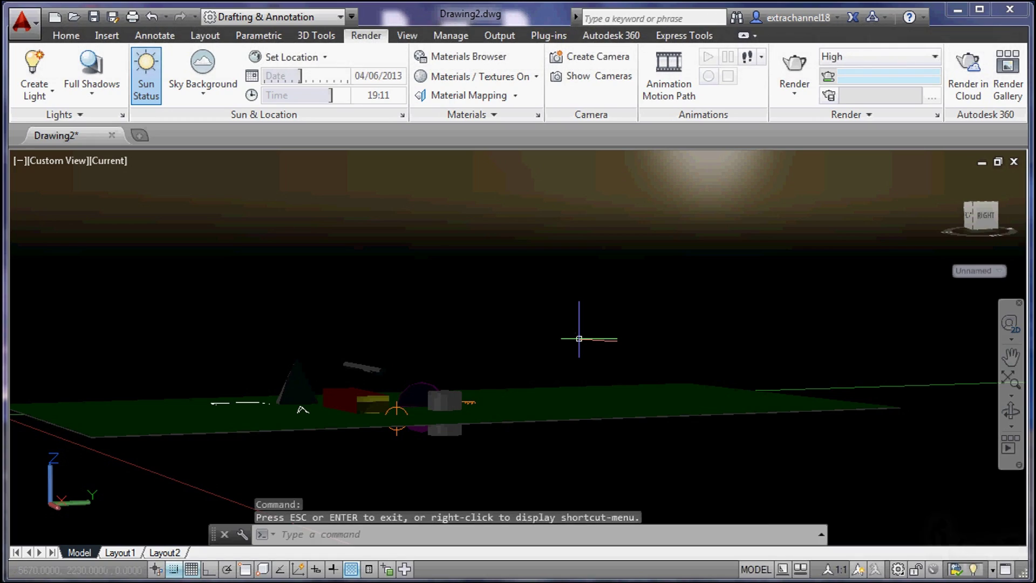